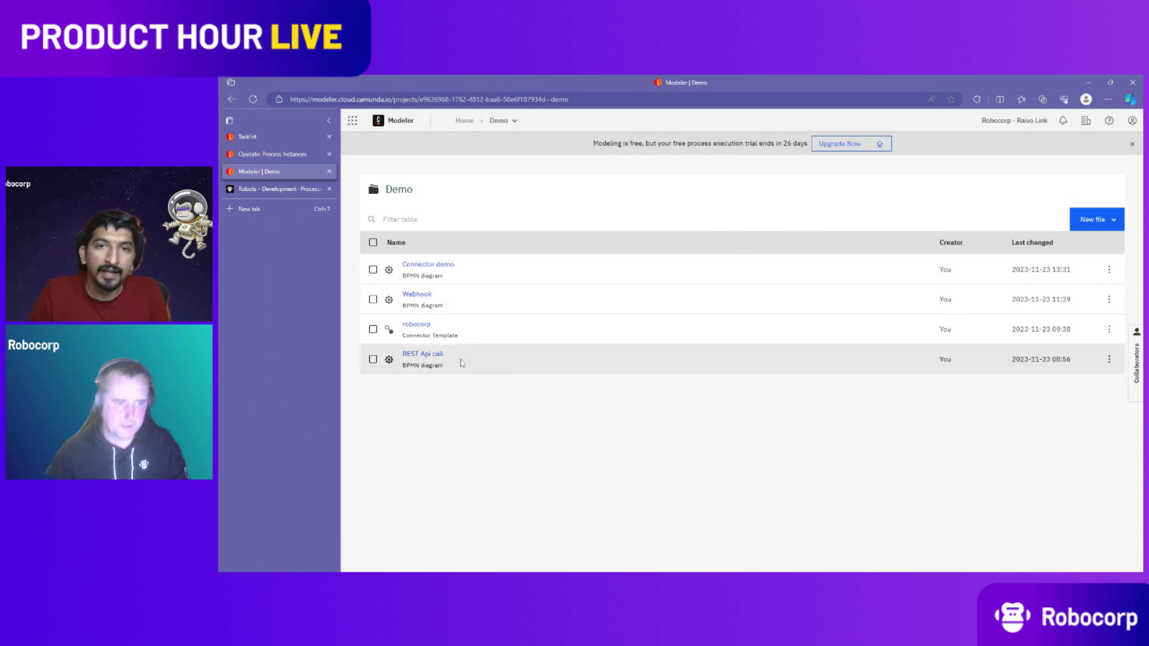
Open the REST Api call diagram and move its start event to a clear area further down the canvas.
left_click(433, 359)
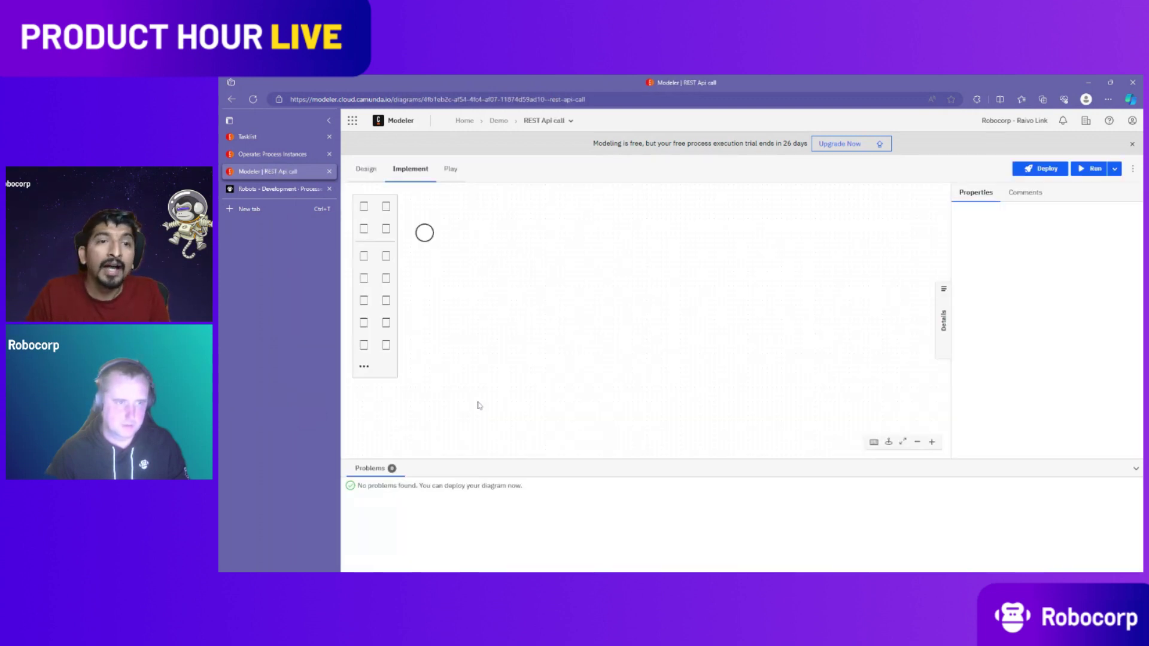
left_click_drag(425, 233, 458, 295)
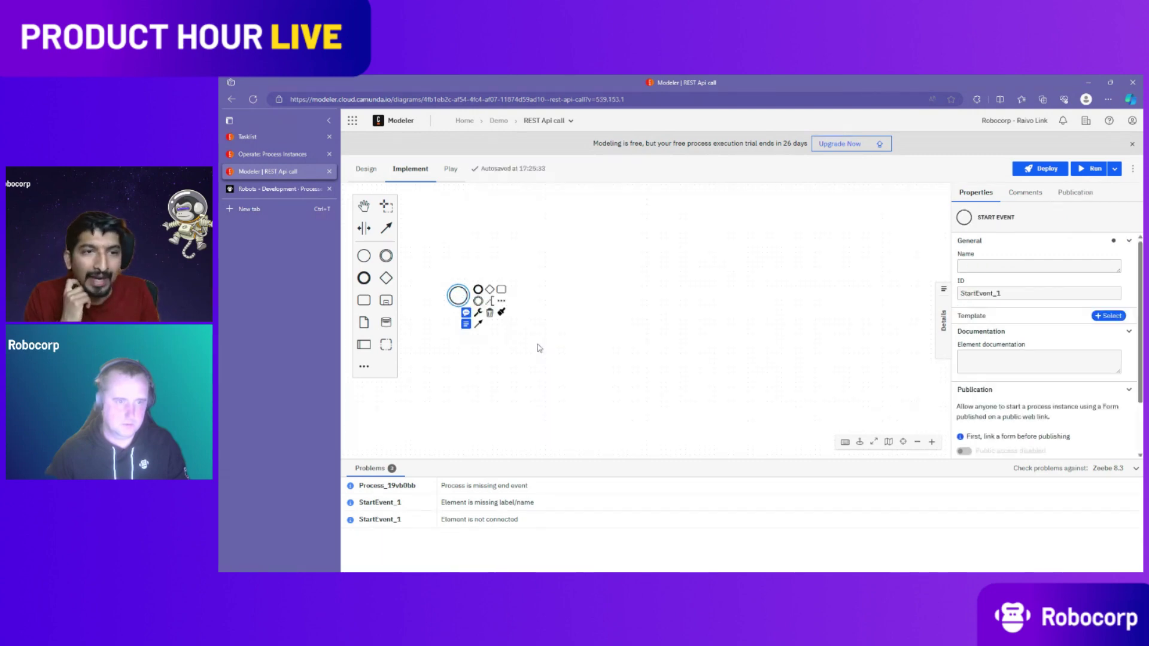
left_click(538, 346)
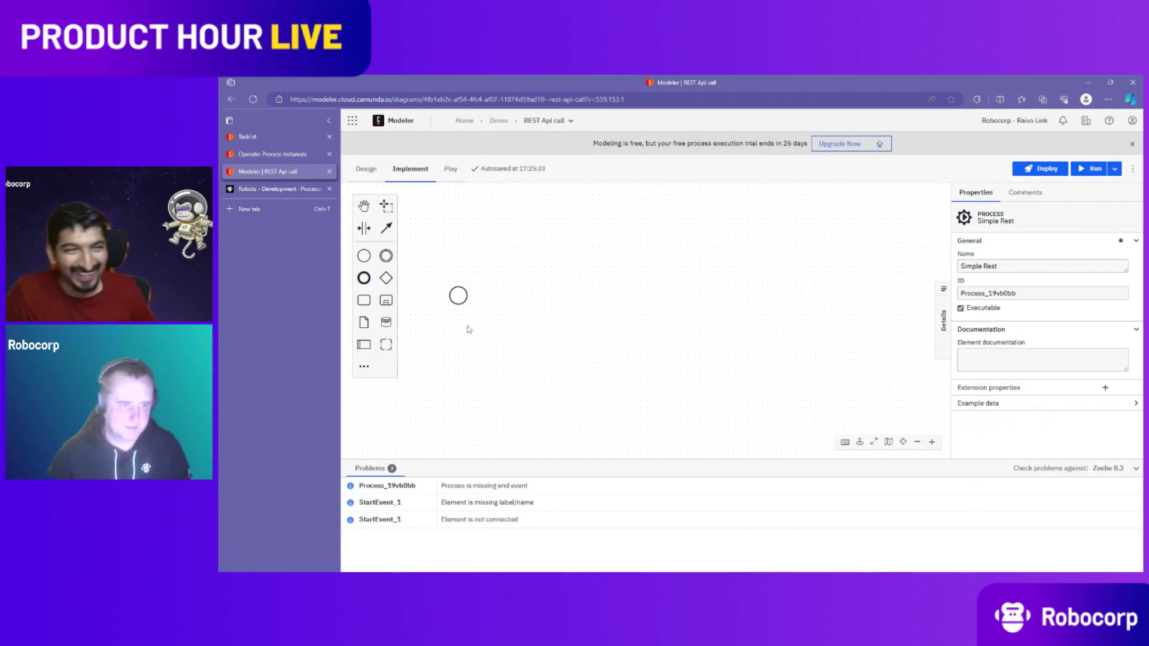
Append a task and an end event after the start event to form a simple process flow.
left_click(460, 295)
left_click(501, 289)
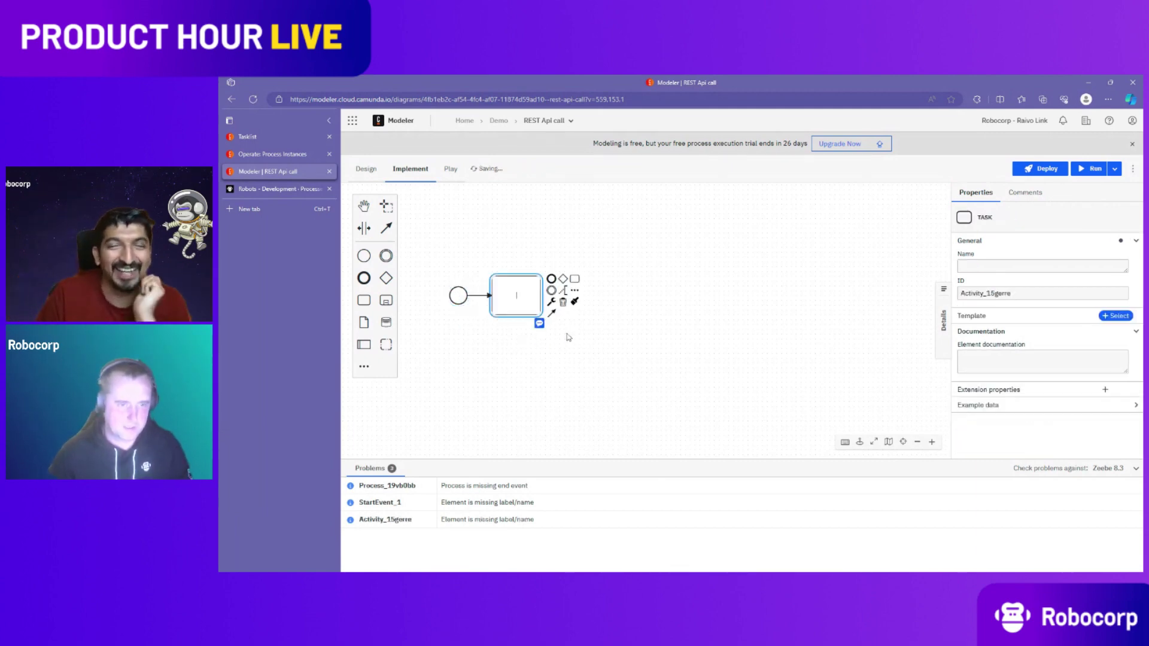
left_click(551, 279)
left_click(472, 354)
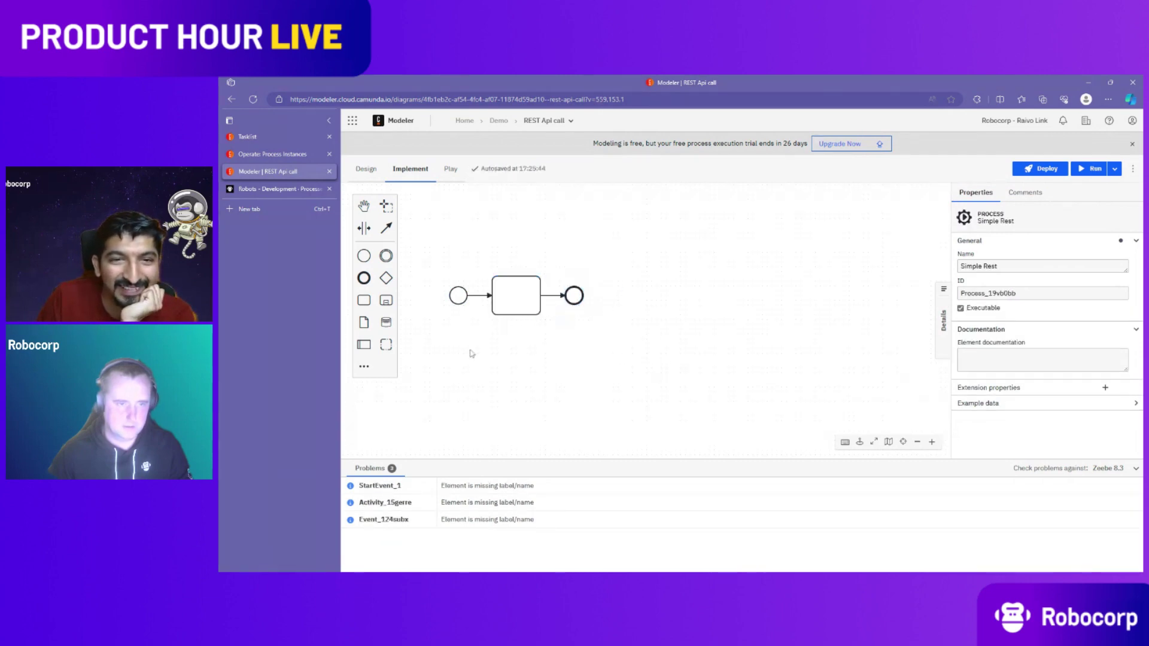
left_click_drag(476, 352, 520, 352)
Apply the REST Outbound Connector template to the task and review its HTTP endpoint settings.
left_click(562, 305)
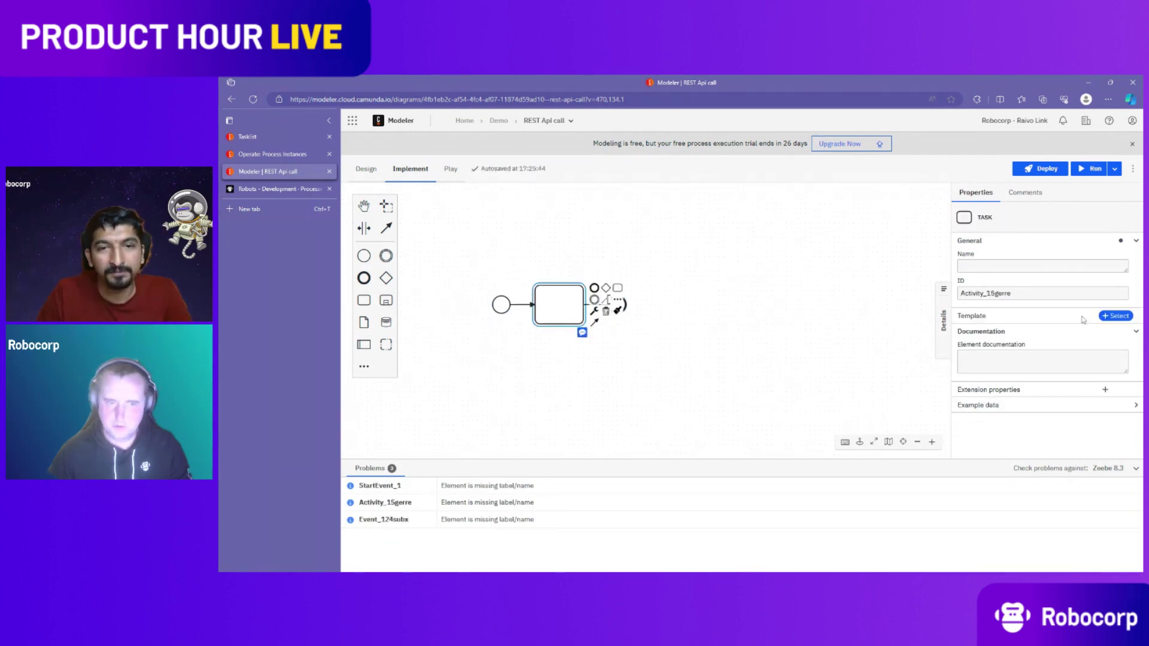
left_click(1112, 316)
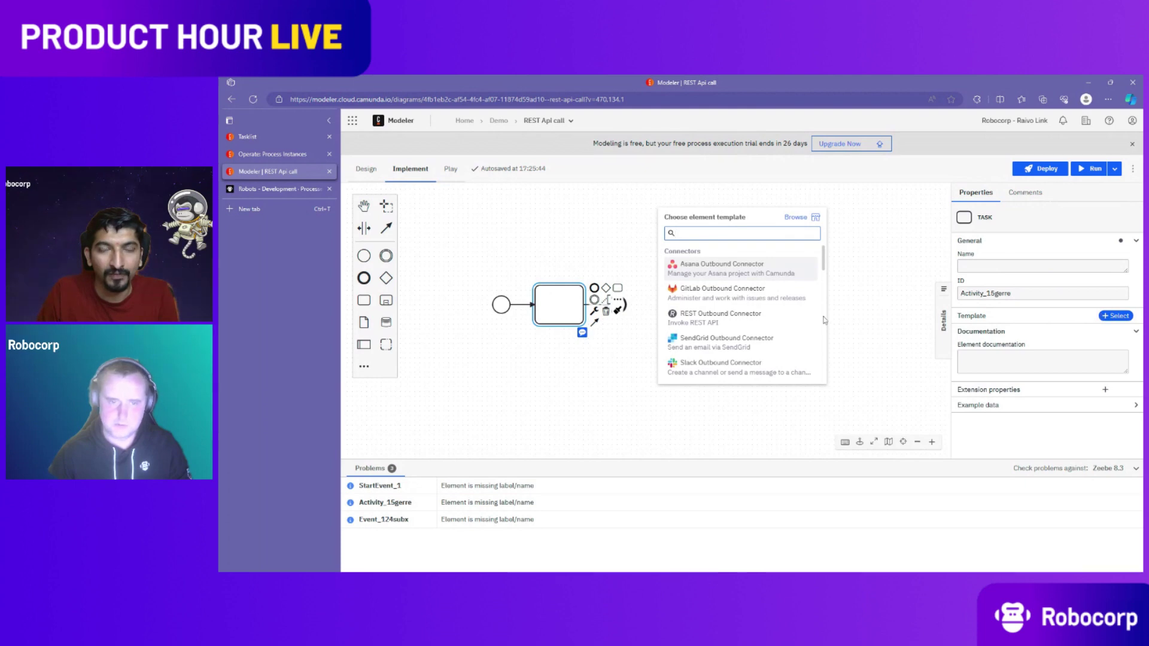
left_click(743, 316)
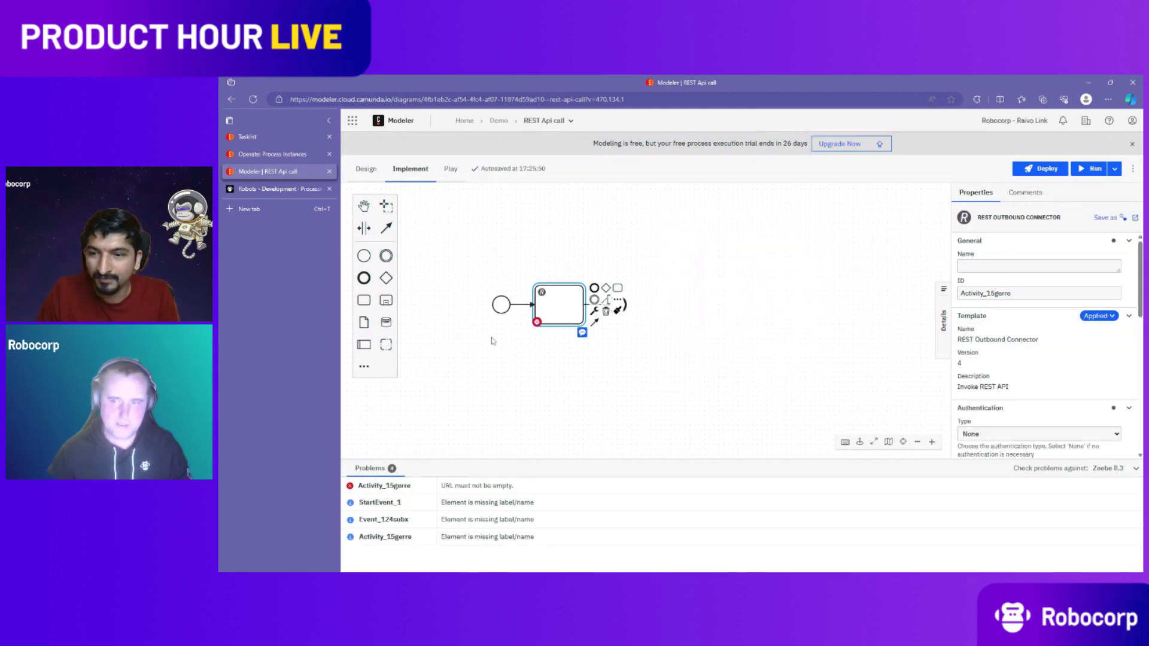
scroll(1042, 359, "down", 3)
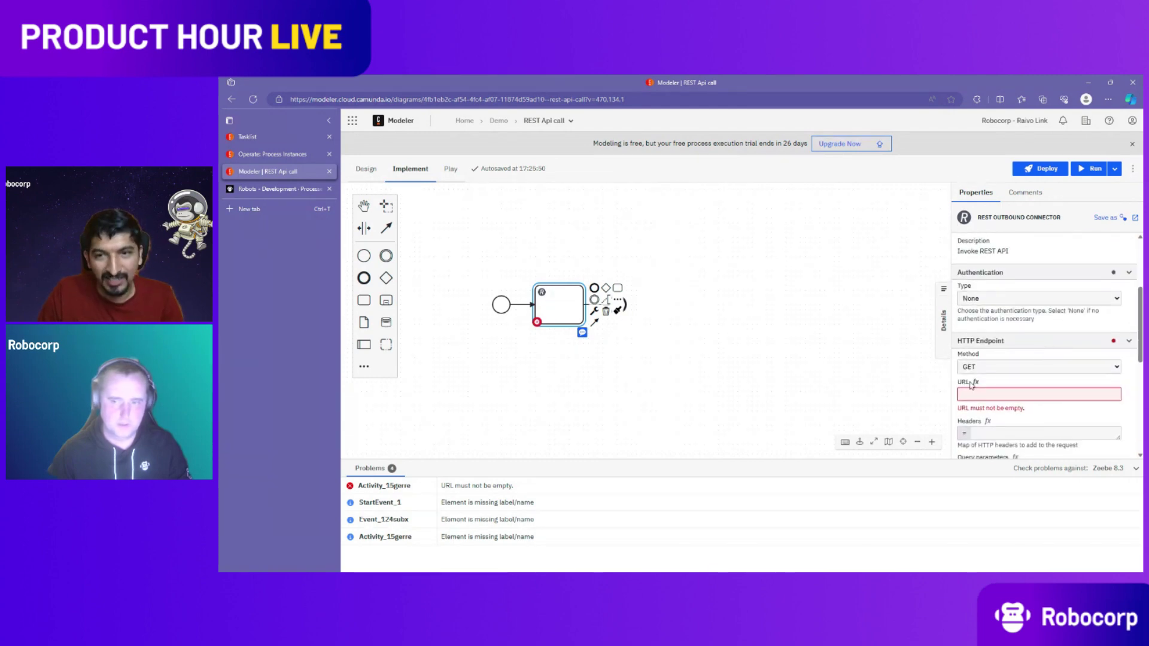
scroll(977, 383, "down", 2)
scroll(980, 366, "down", 1)
scroll(980, 344, "up", 1)
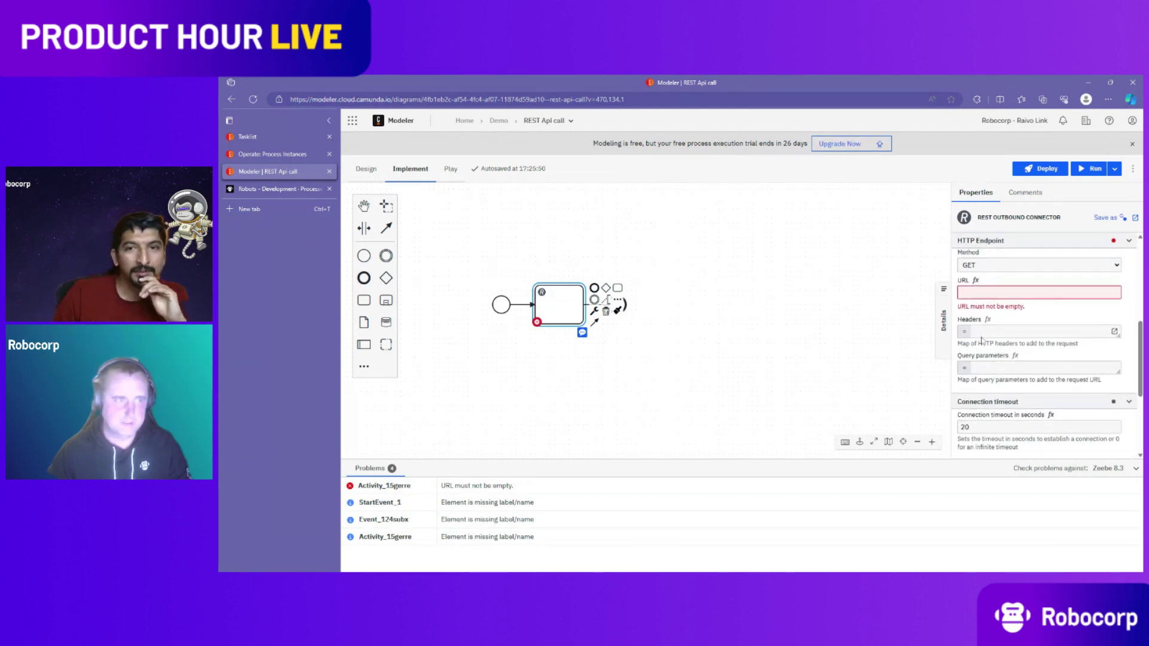
Switch to the Robocorp Processes page and choose Start process run in the API Helper.
left_click(308, 188)
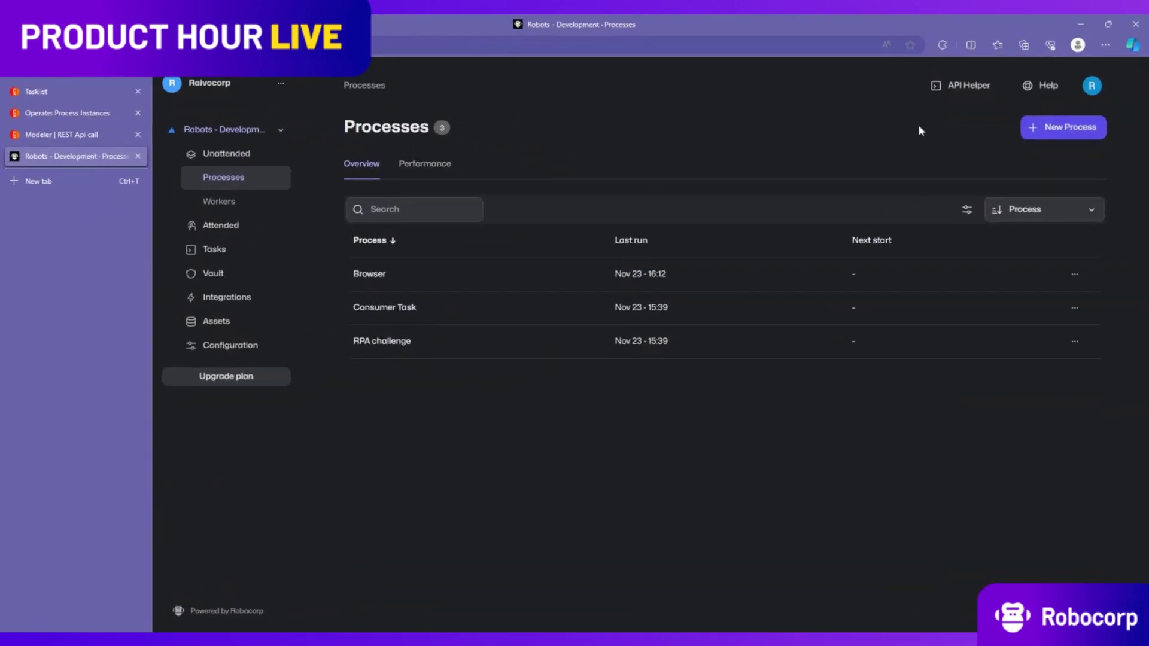
left_click(963, 86)
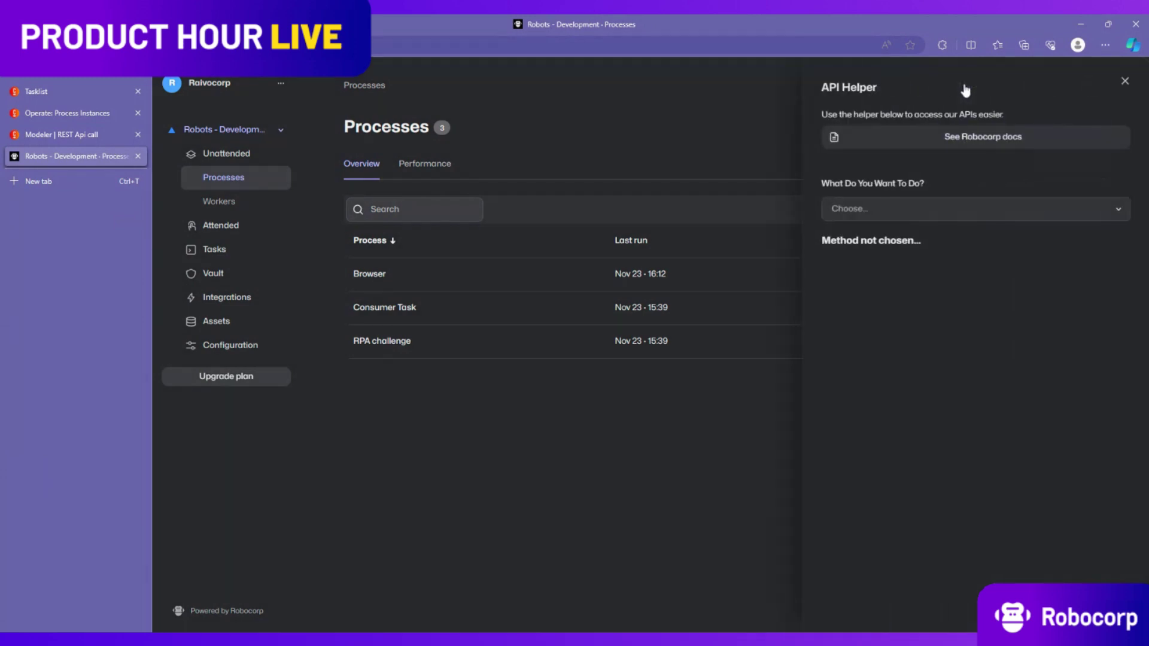
left_click(910, 211)
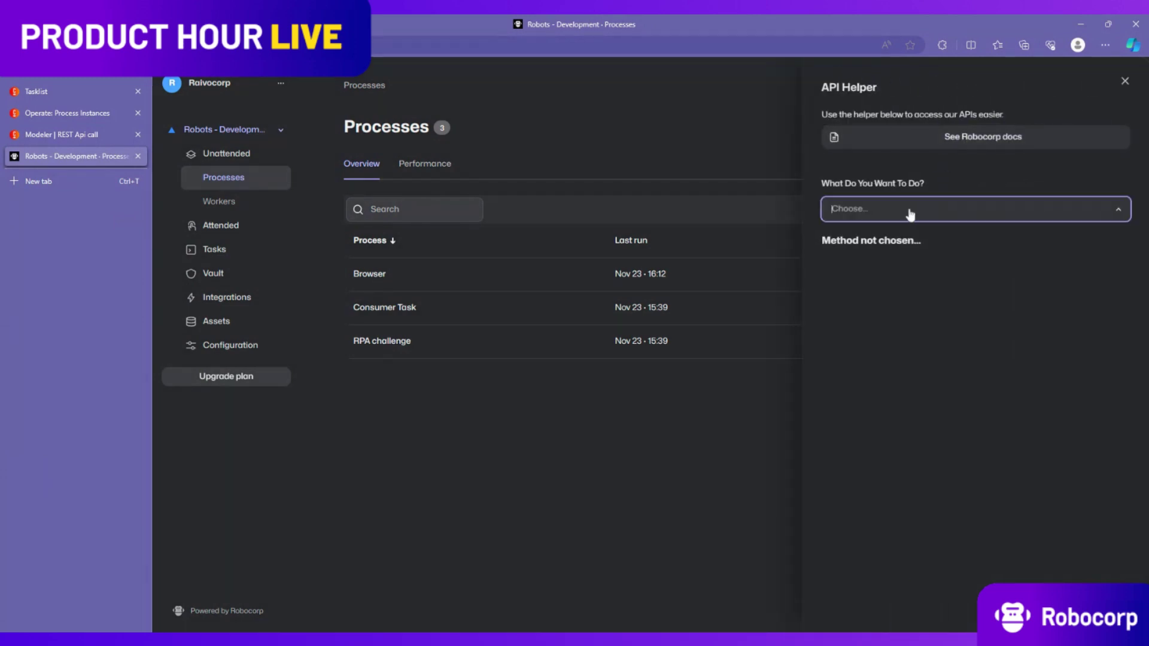
type("sta")
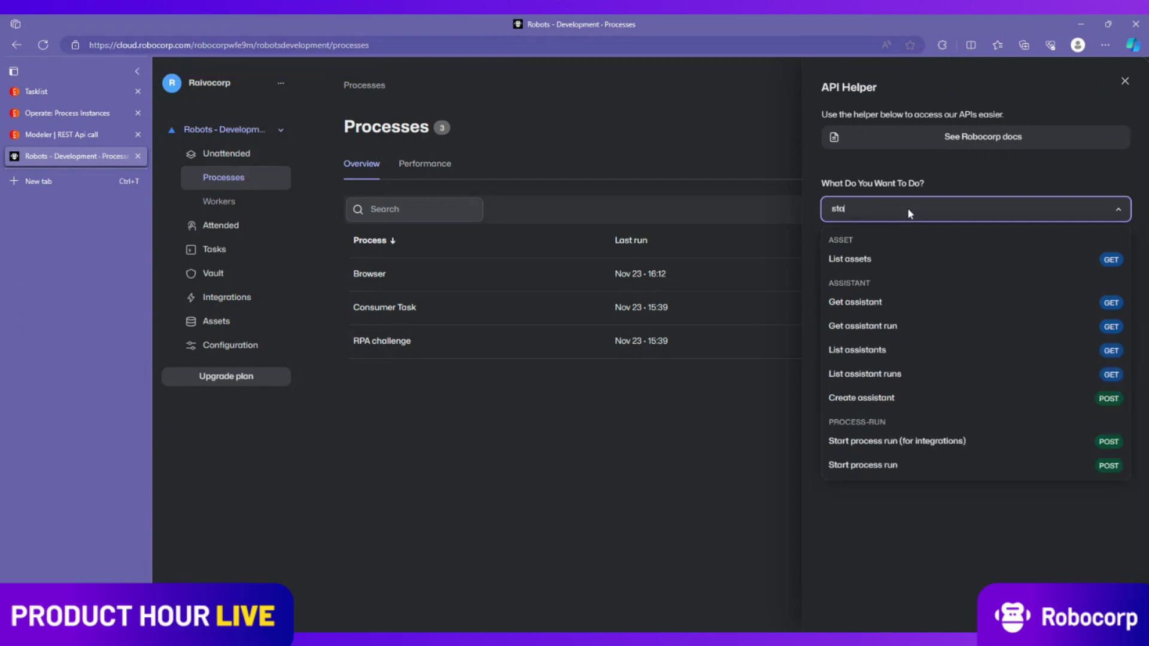
type("rt")
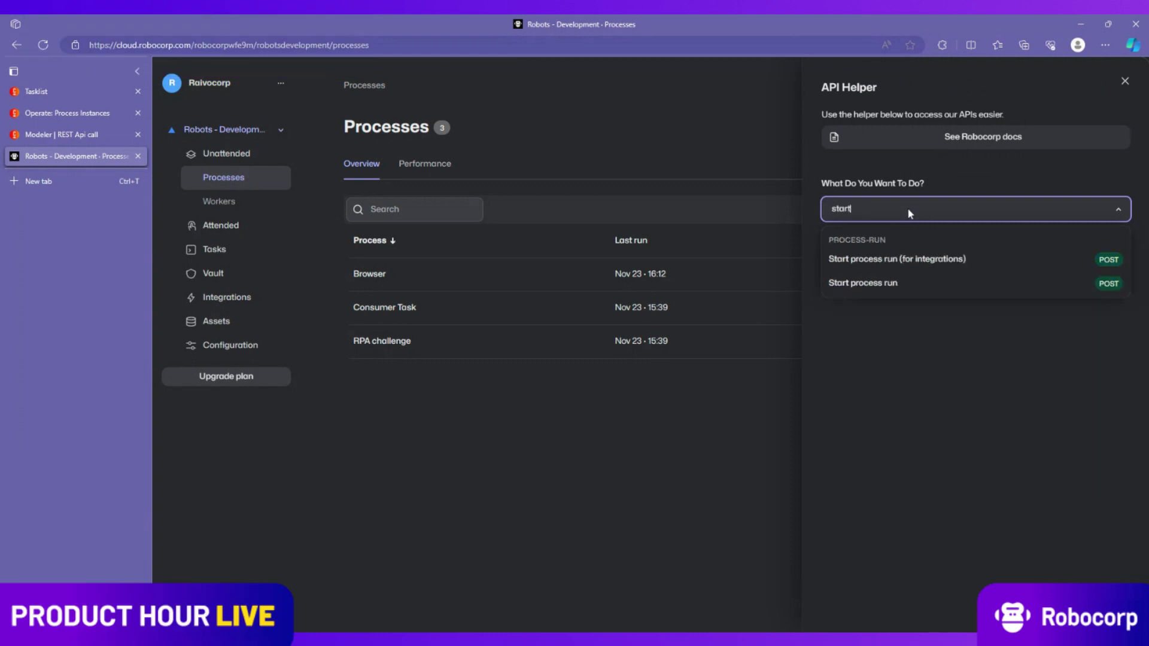
left_click(860, 284)
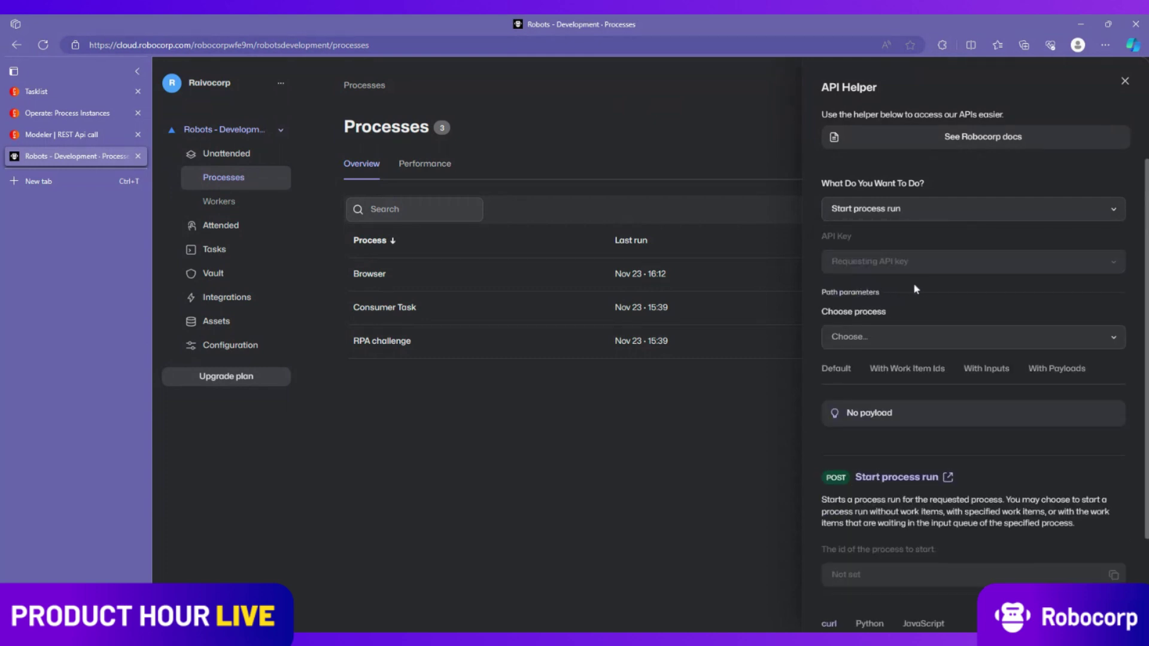
Select DEMO_KEY as the API key and Browser as the process for the run request.
left_click(919, 269)
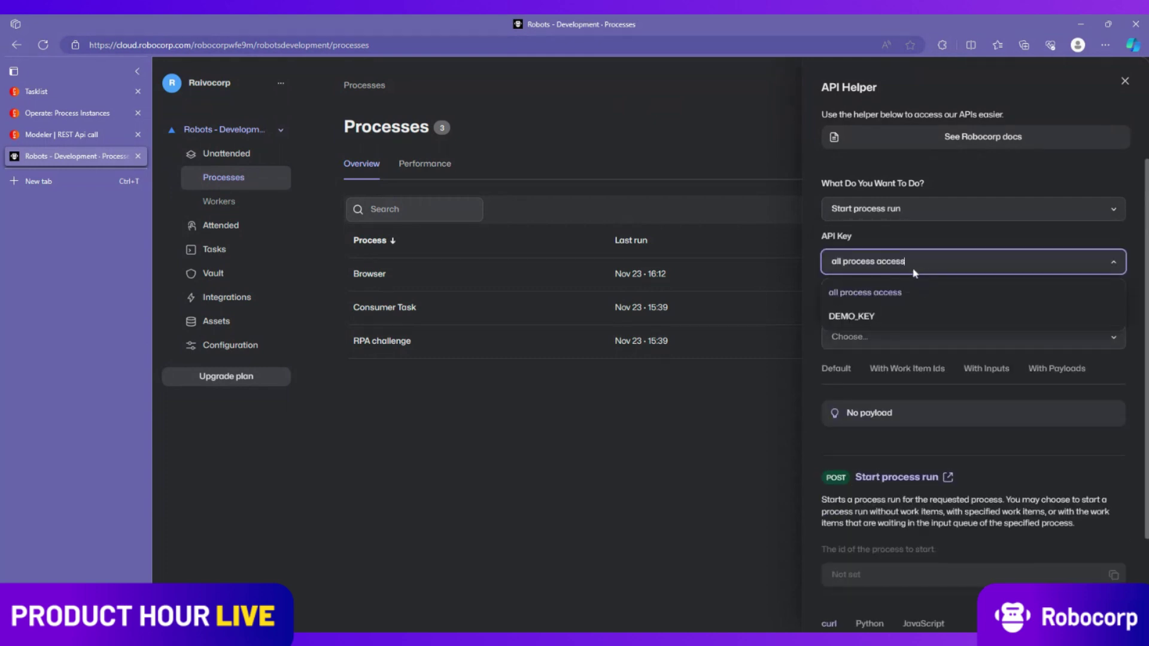
left_click(909, 312)
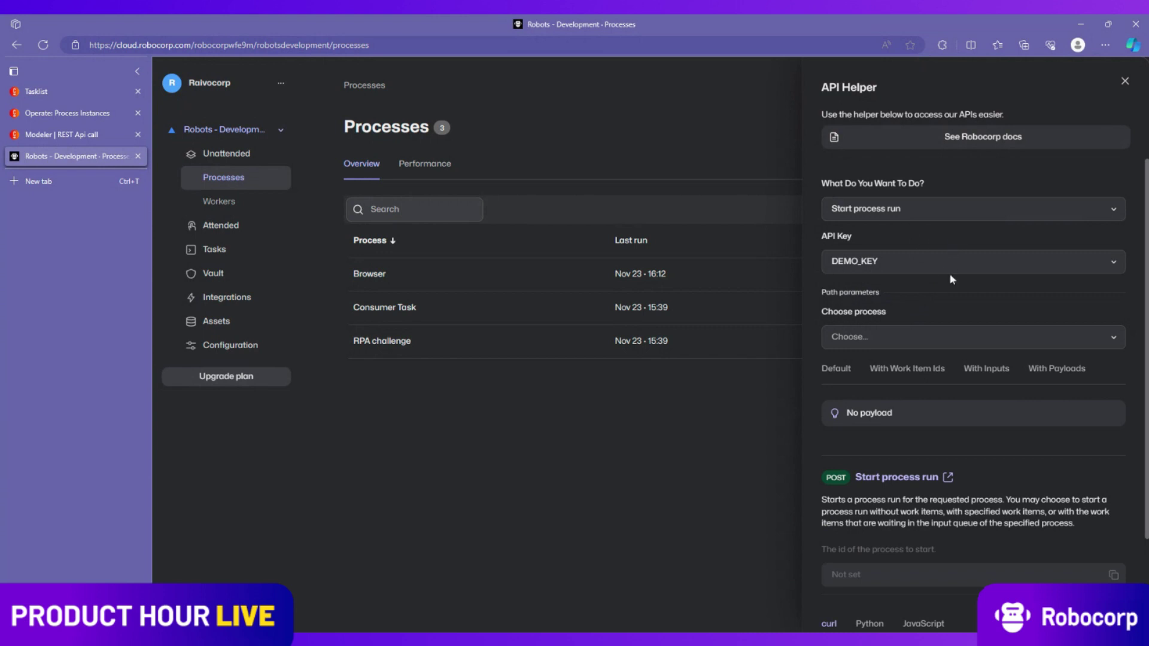
scroll(946, 279, "down", 2)
left_click(942, 220)
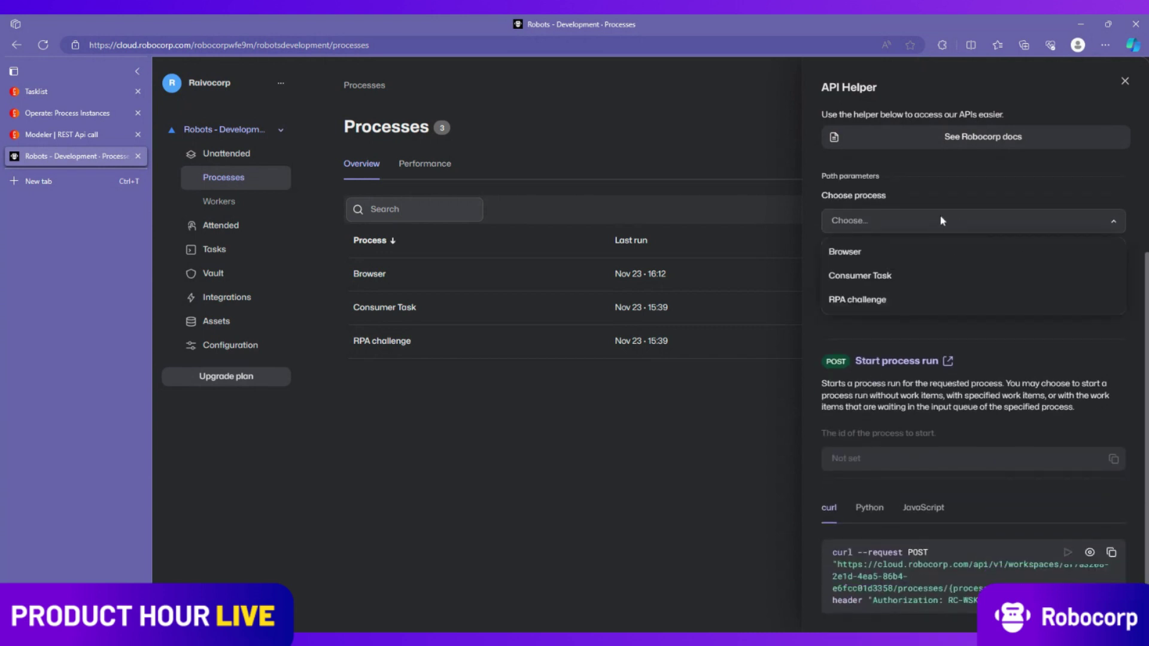
left_click(845, 256)
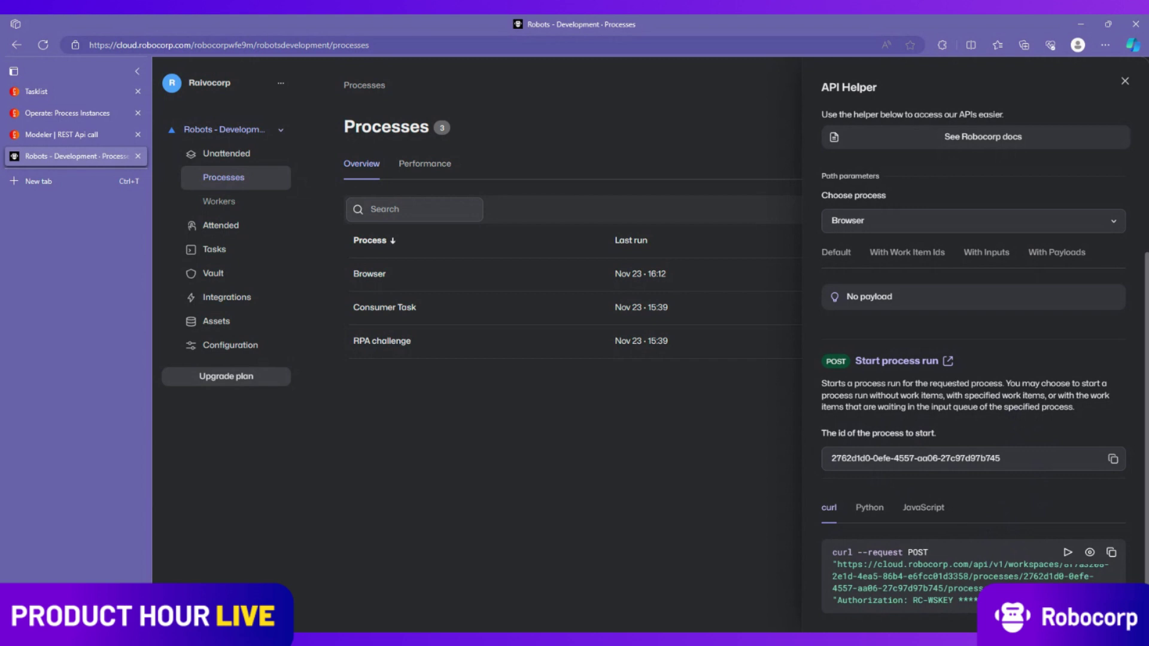
View the Python and JavaScript versions of the generated request and return to the curl version.
left_click(871, 508)
left_click(924, 509)
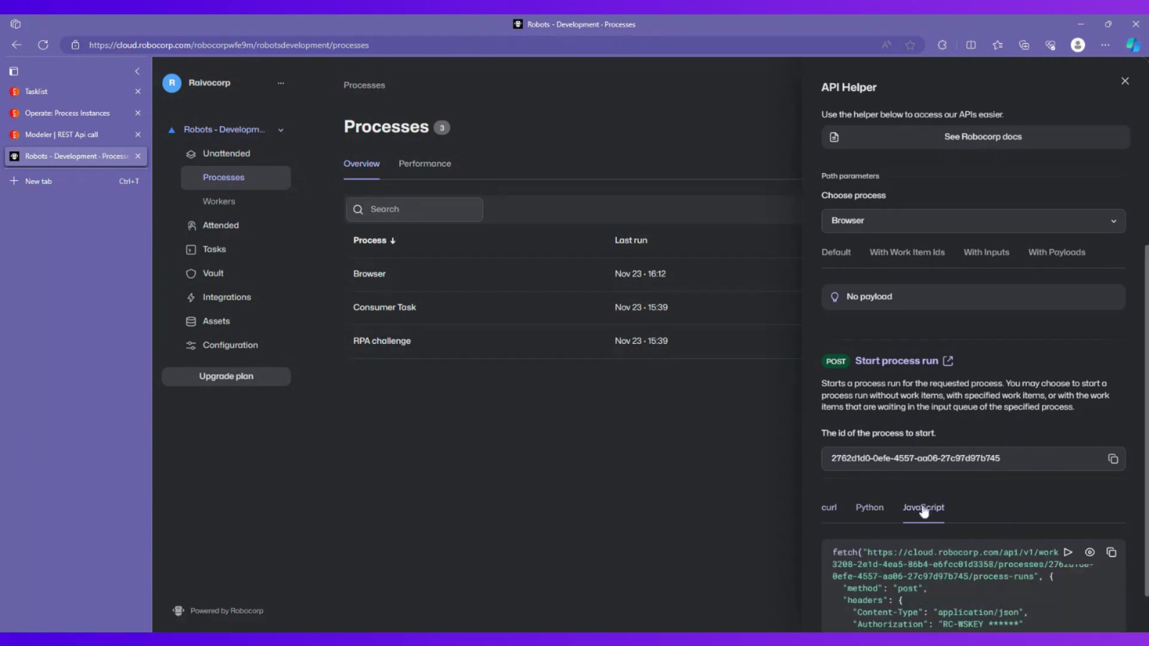
left_click(829, 508)
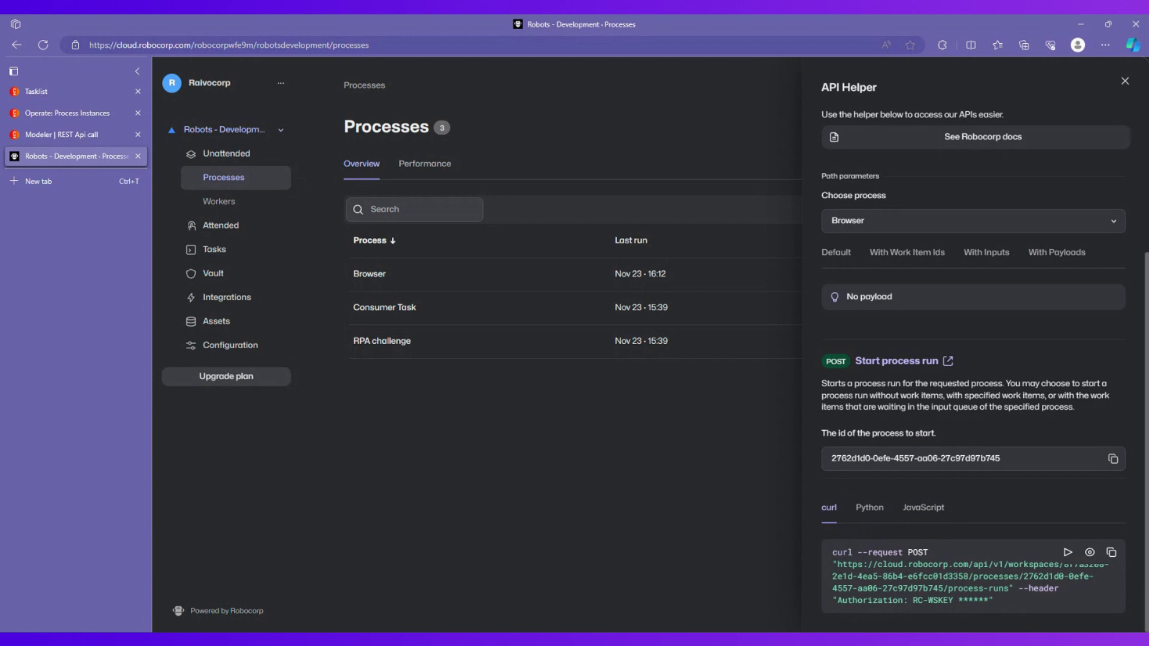
Examine the endpoint URL and the Authorization header name in the curl request.
mouse_move(838, 564)
left_mouse_down()
mouse_move(873, 576)
mouse_move(989, 575)
mouse_move(990, 565)
mouse_move(978, 588)
mouse_move(1009, 588)
mouse_move(837, 565)
left_mouse_up()
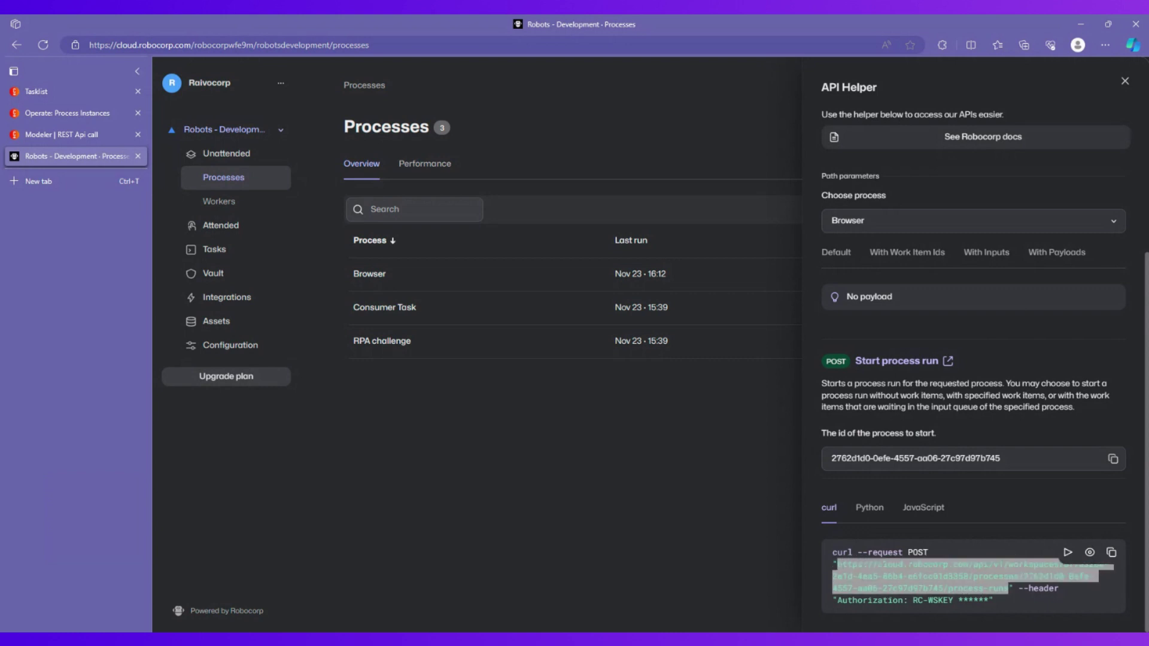
left_click(838, 565)
left_click_drag(838, 600, 902, 600)
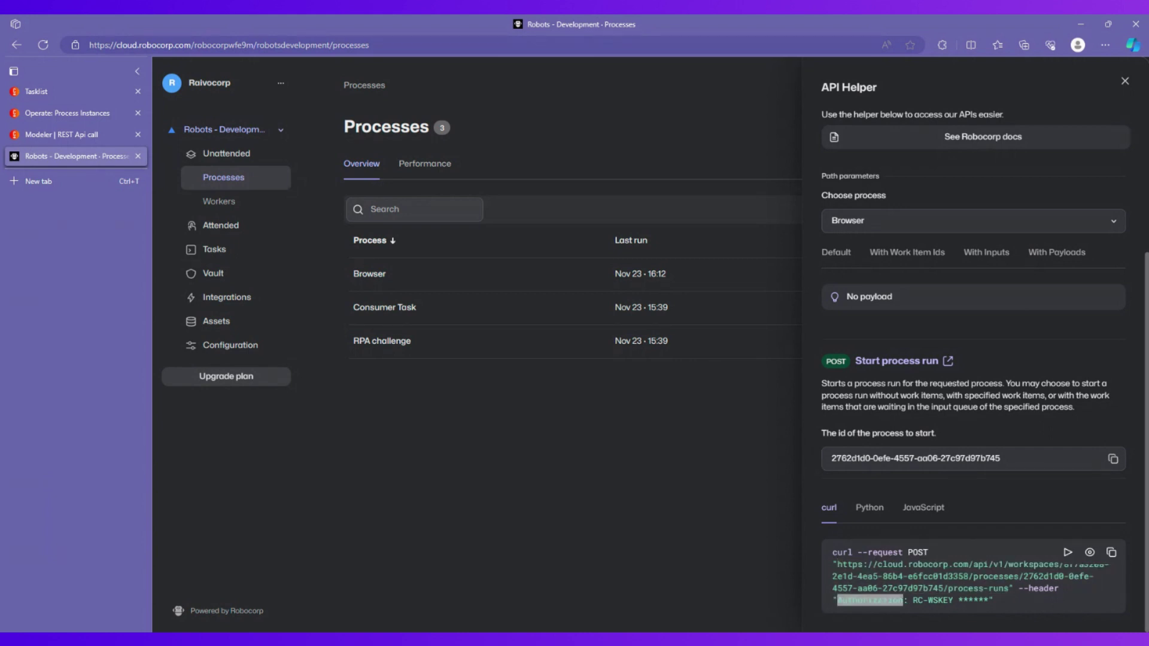
left_click(903, 600)
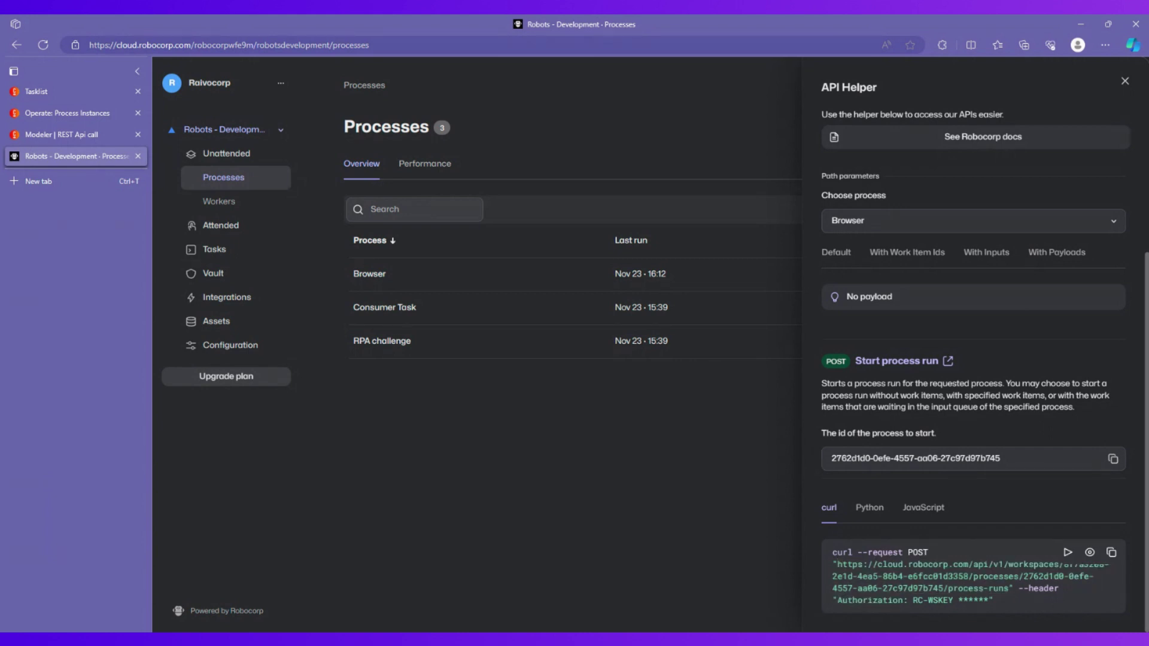
Compare the Python and JavaScript request samples once more, ending on the curl sample.
left_click(892, 511)
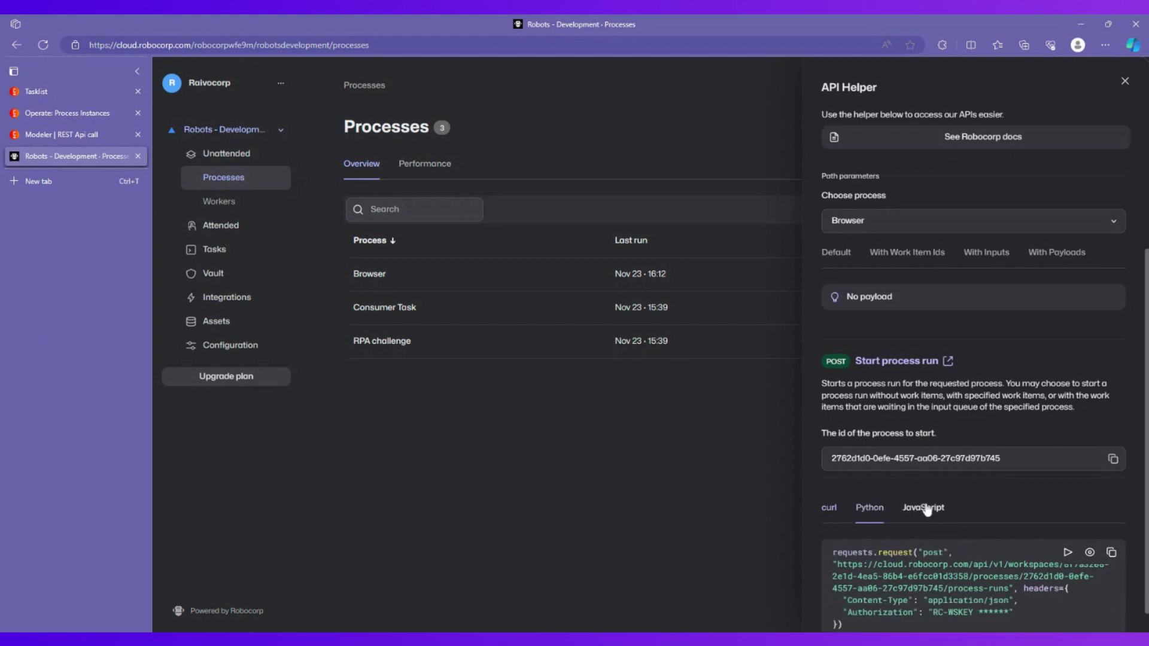
left_click(925, 508)
scroll(926, 510, "down", 1)
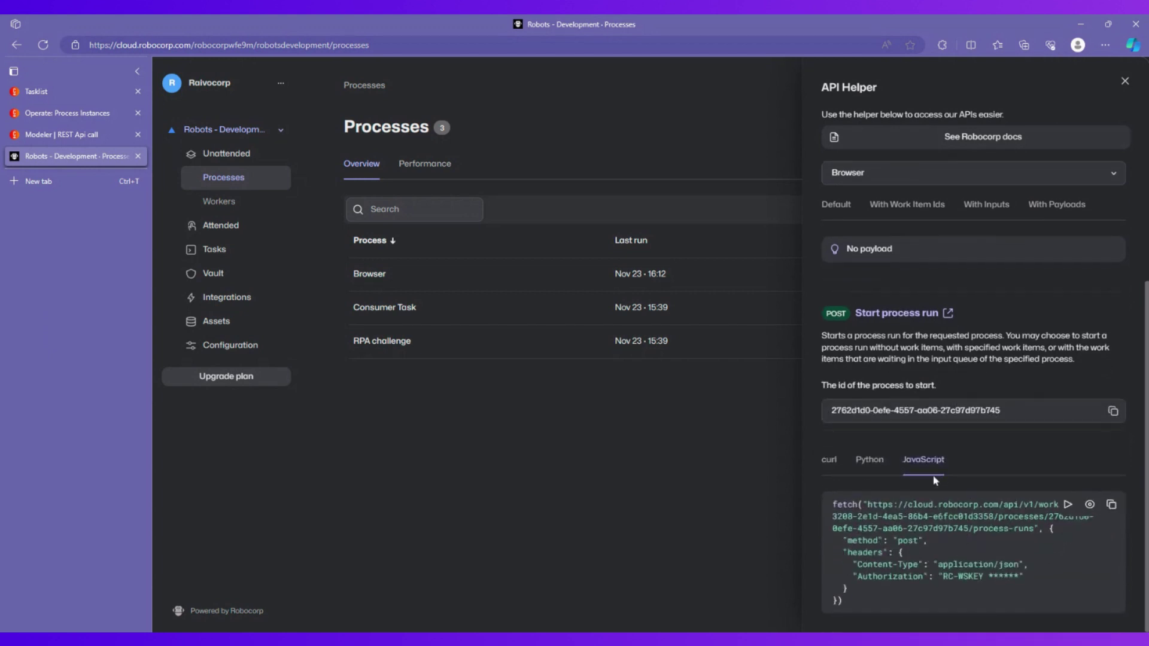
left_click(868, 470)
scroll(868, 469, "up", 1)
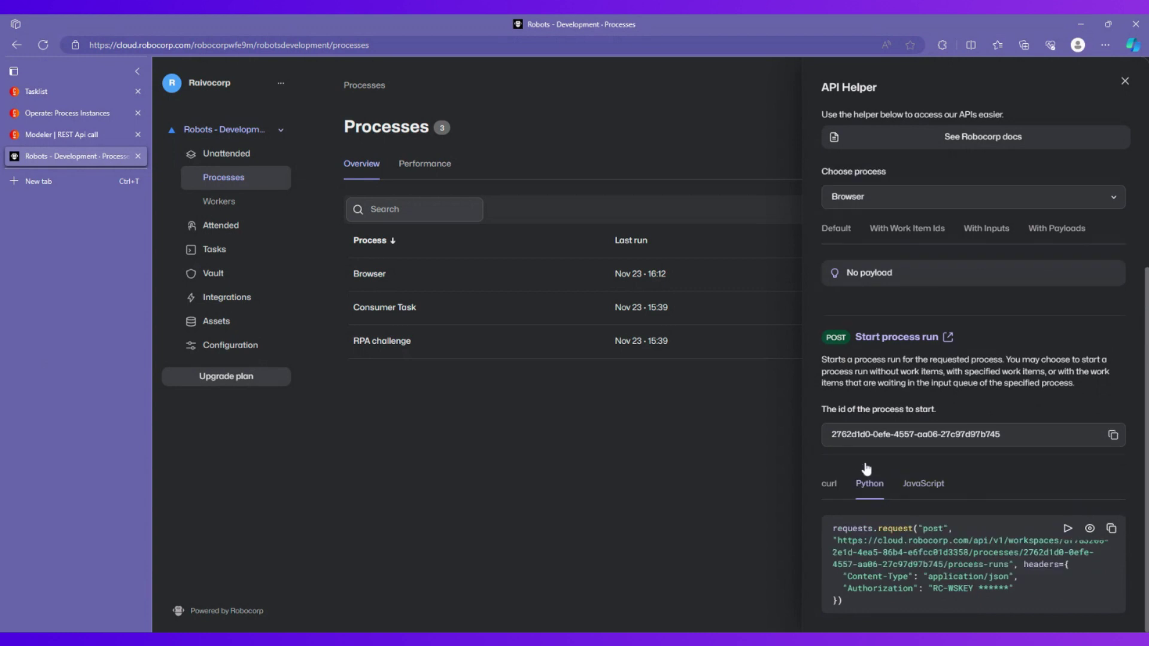
left_click(829, 483)
scroll(829, 484, "up", 1)
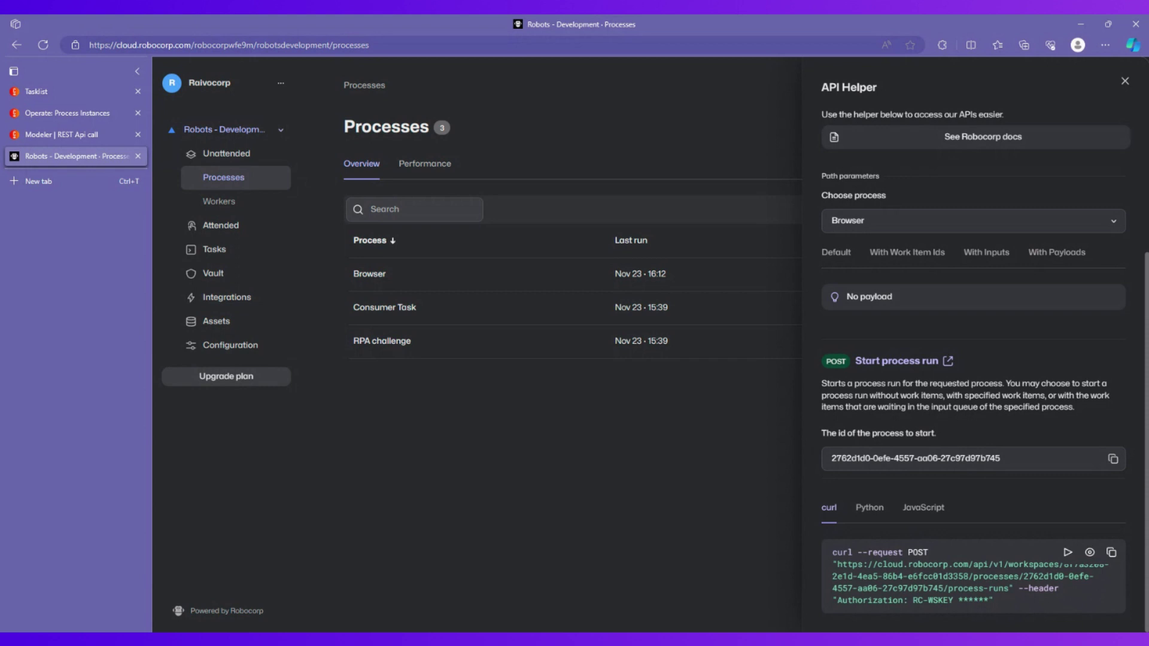
Reveal the API key in the curl request, highlight the Authorization value, and hide the key again.
left_click(1090, 552)
scroll(1090, 557, "down", 1)
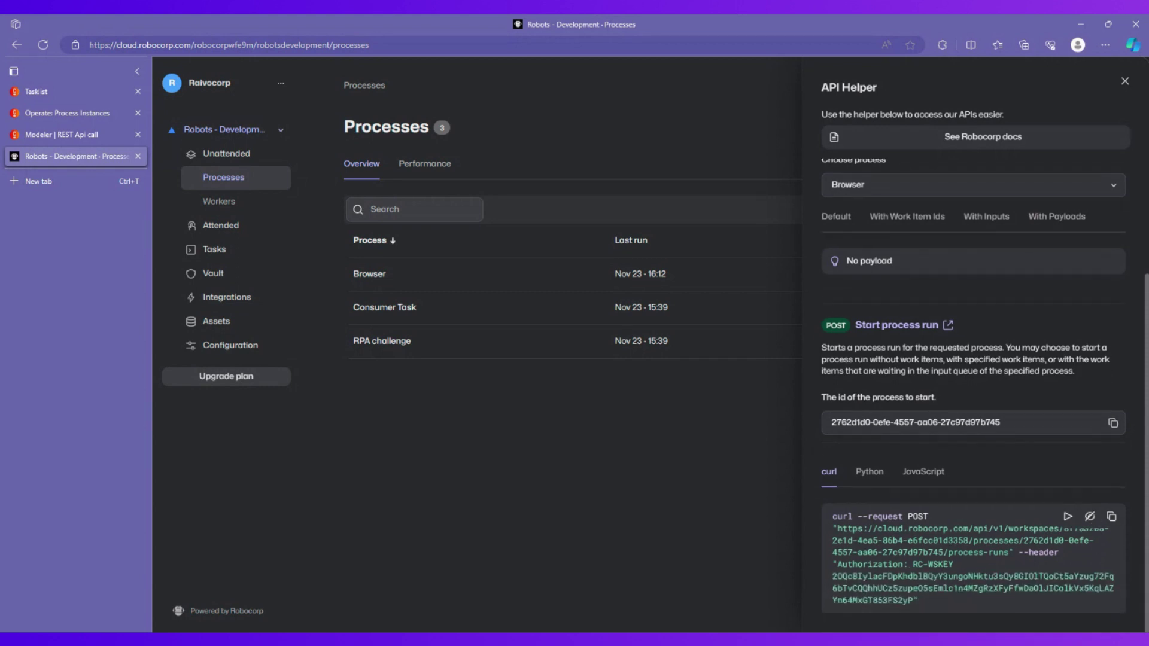
left_click_drag(914, 564, 915, 600)
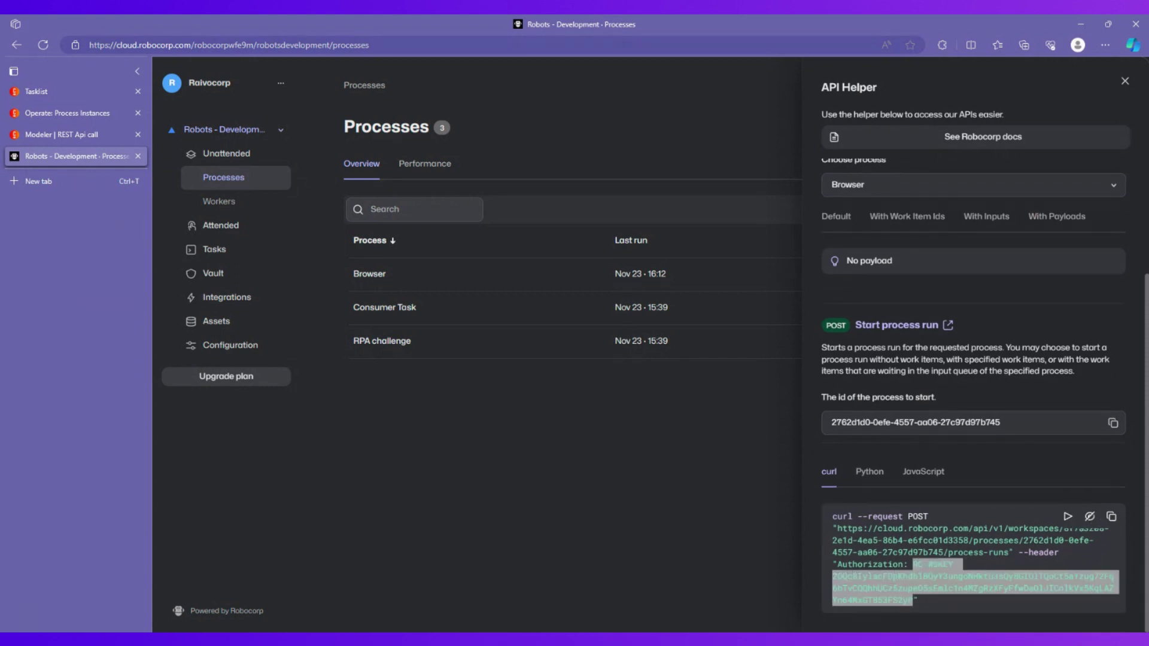
left_click(1090, 516)
left_click(1090, 527)
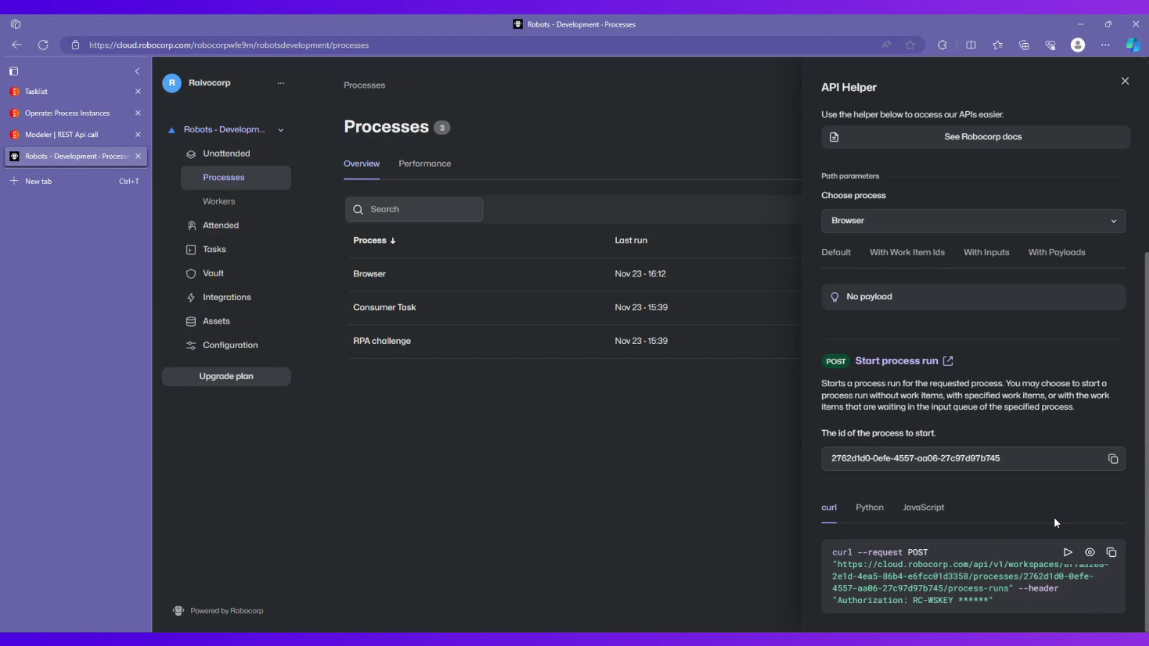
Review the payload options for the process run and switch back to the REST Api call diagram in Camunda Modeler.
scroll(971, 432, "up", 2)
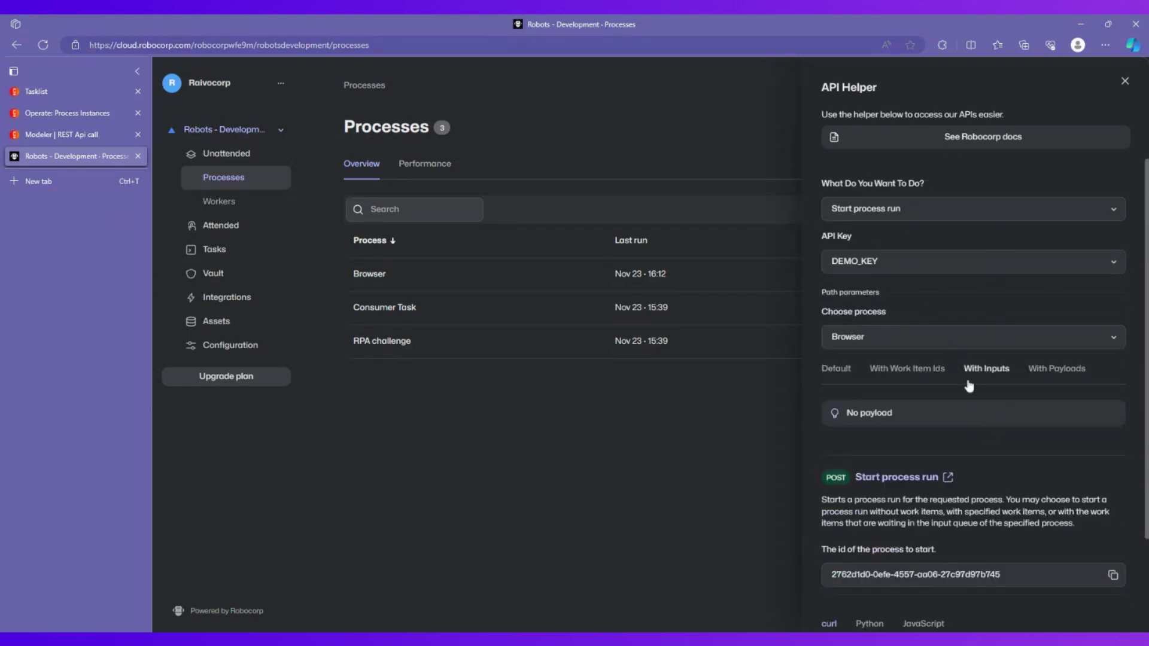
scroll(967, 379, "down", 2)
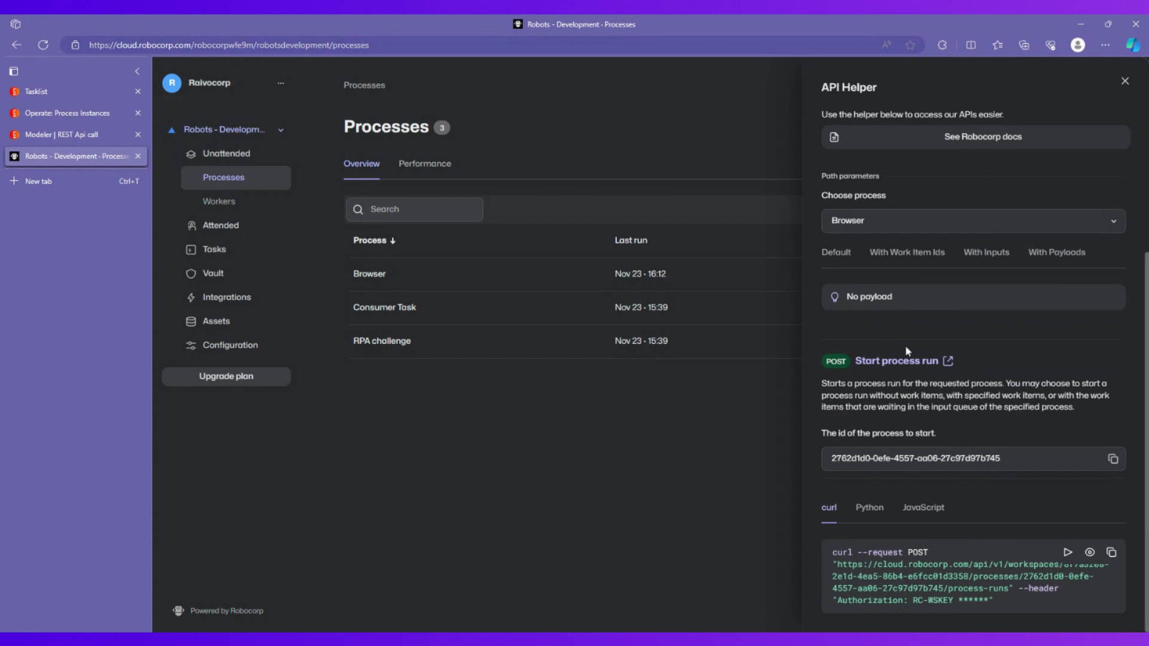
left_click(62, 135)
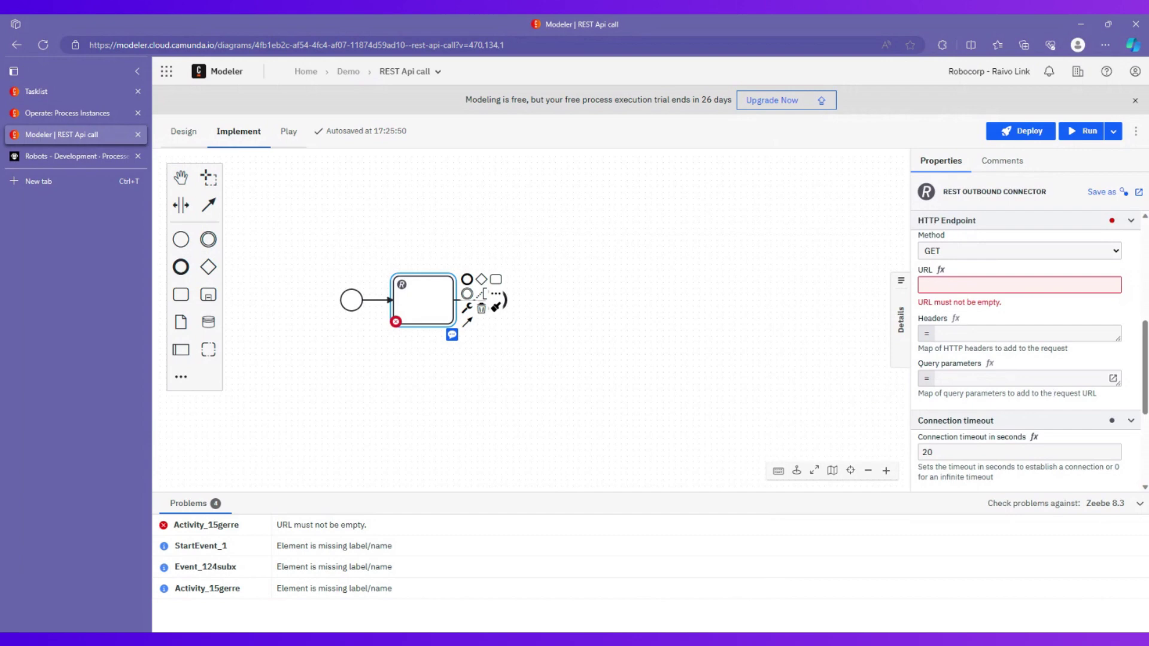
Paste Robocorp's process-runs endpoint address as the URL of the REST connector's HTTP endpoint.
scroll(1051, 390, "down", 2)
scroll(1052, 390, "up", 3)
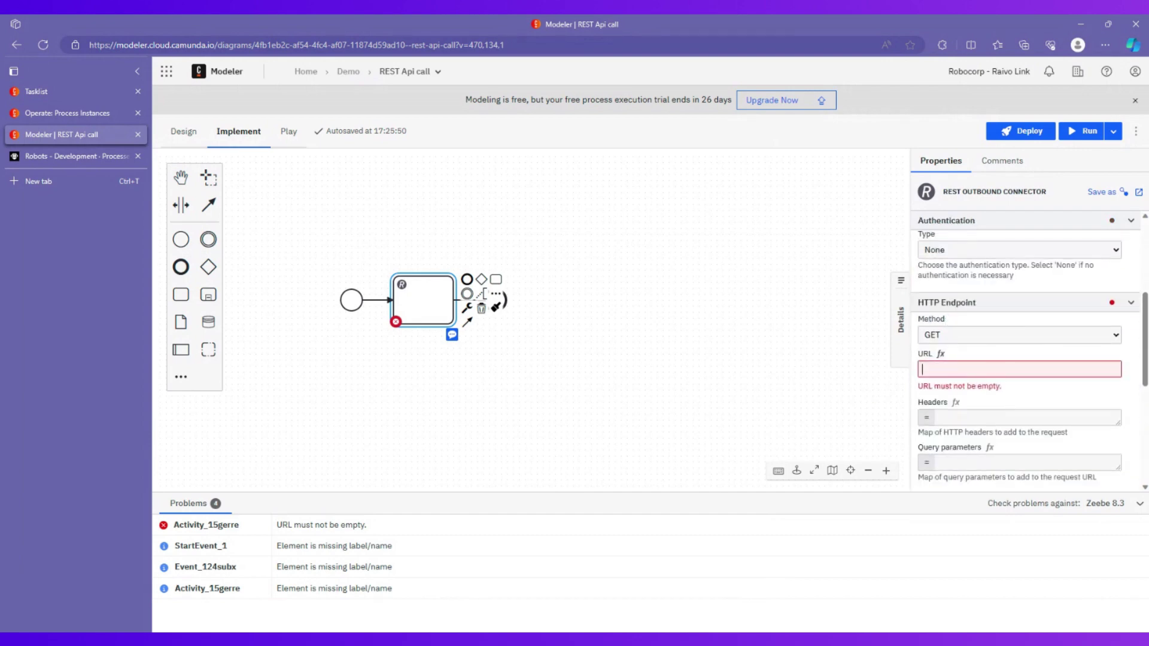
key("ctrl+v")
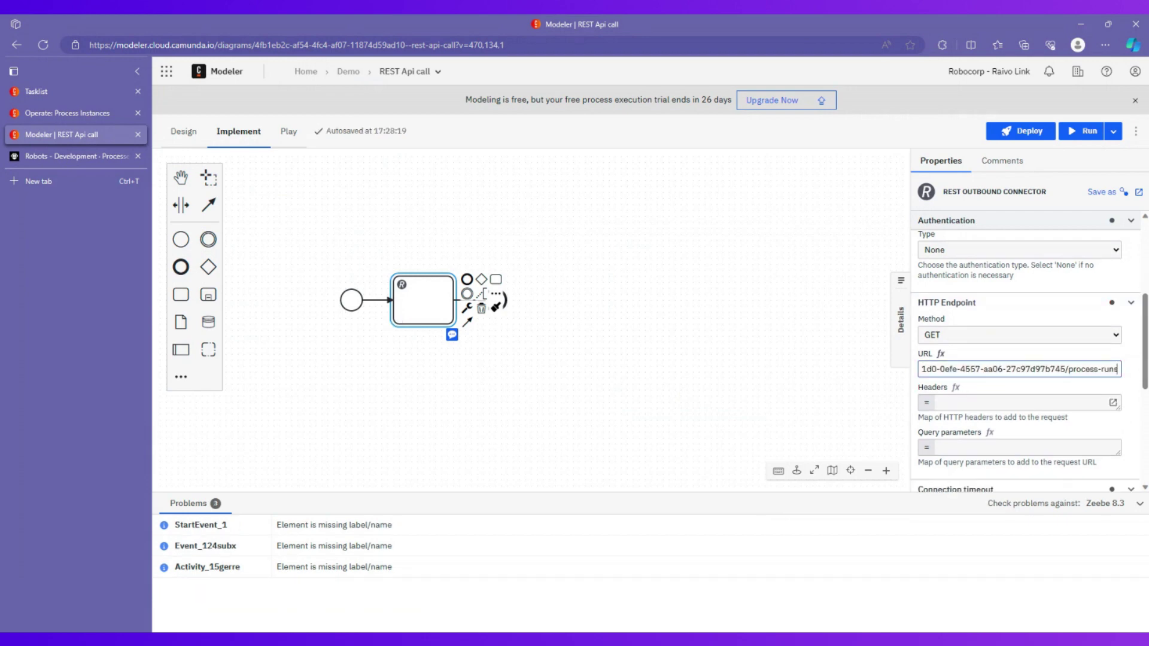
Add an Authorization entry to the connector's Headers expression, paste the Robocorp API key as its quoted value, and close the expression editor.
scroll(1030, 361, "down", 1)
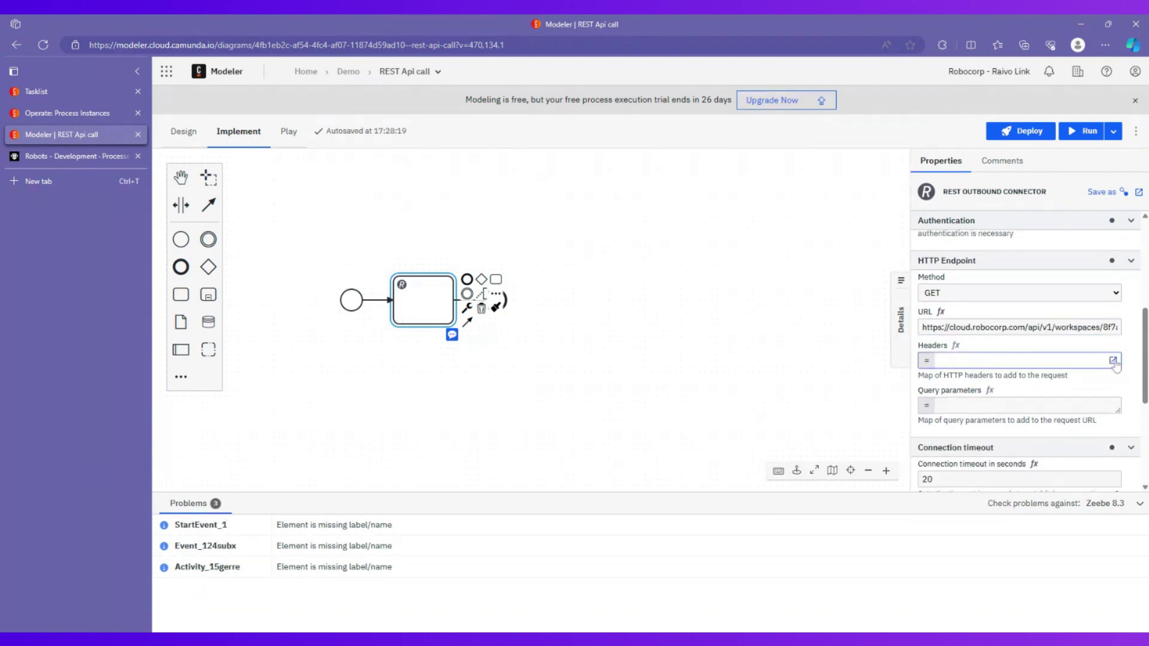
left_click(1117, 366)
left_click_drag(665, 367, 559, 279)
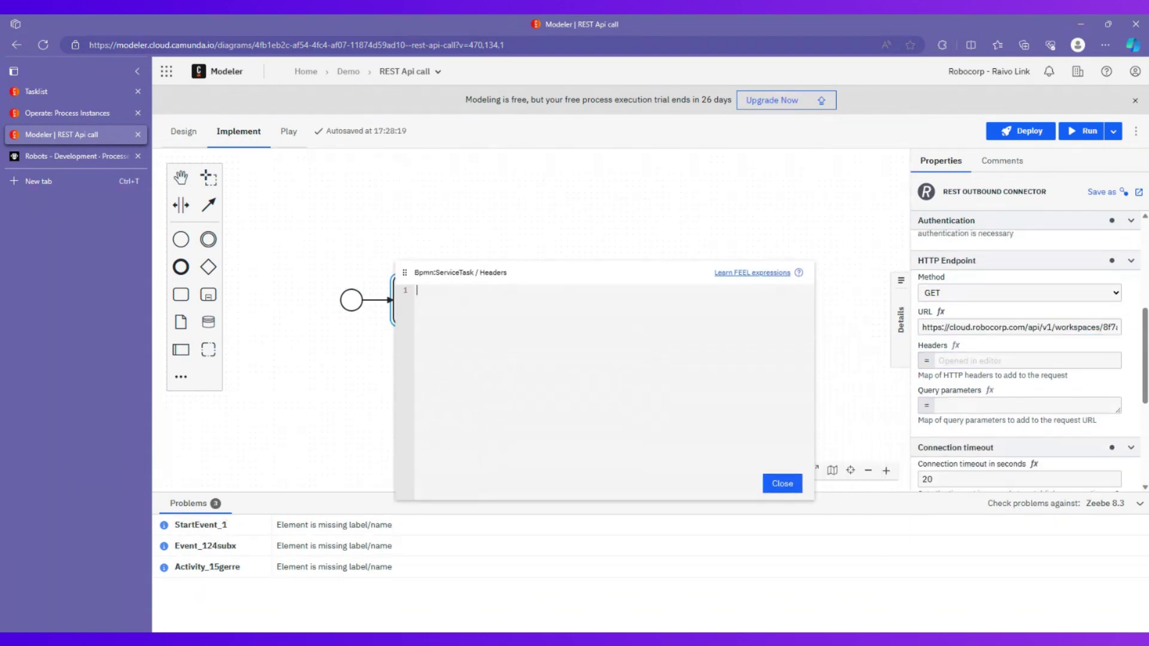
type("{Authorization")
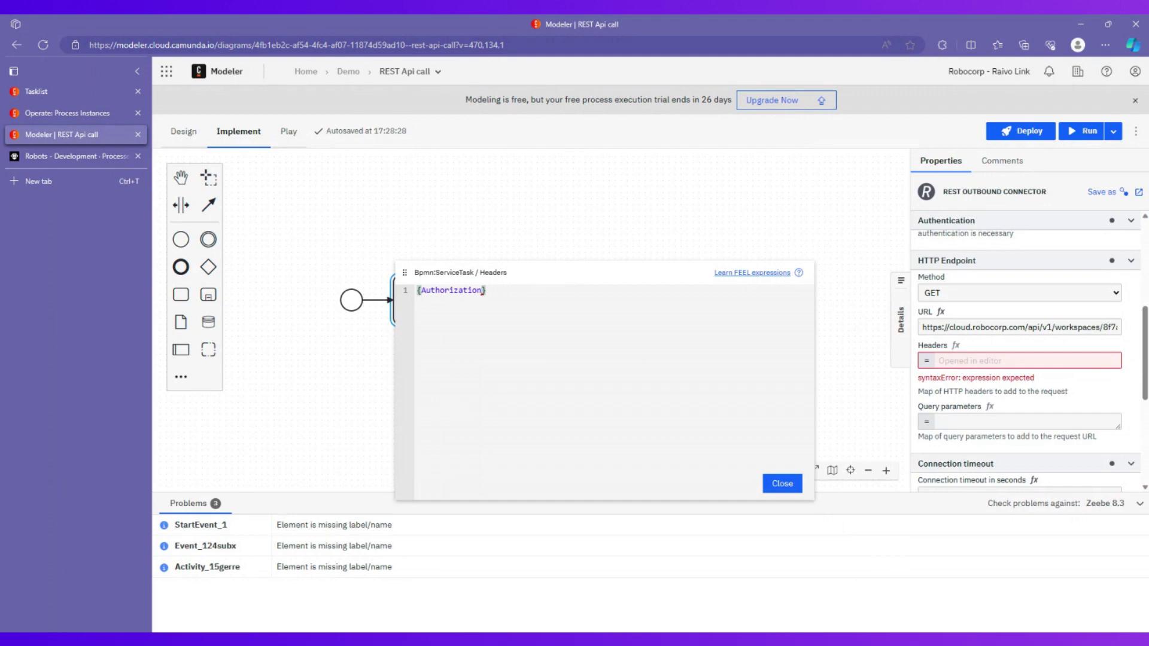
type(":\"")
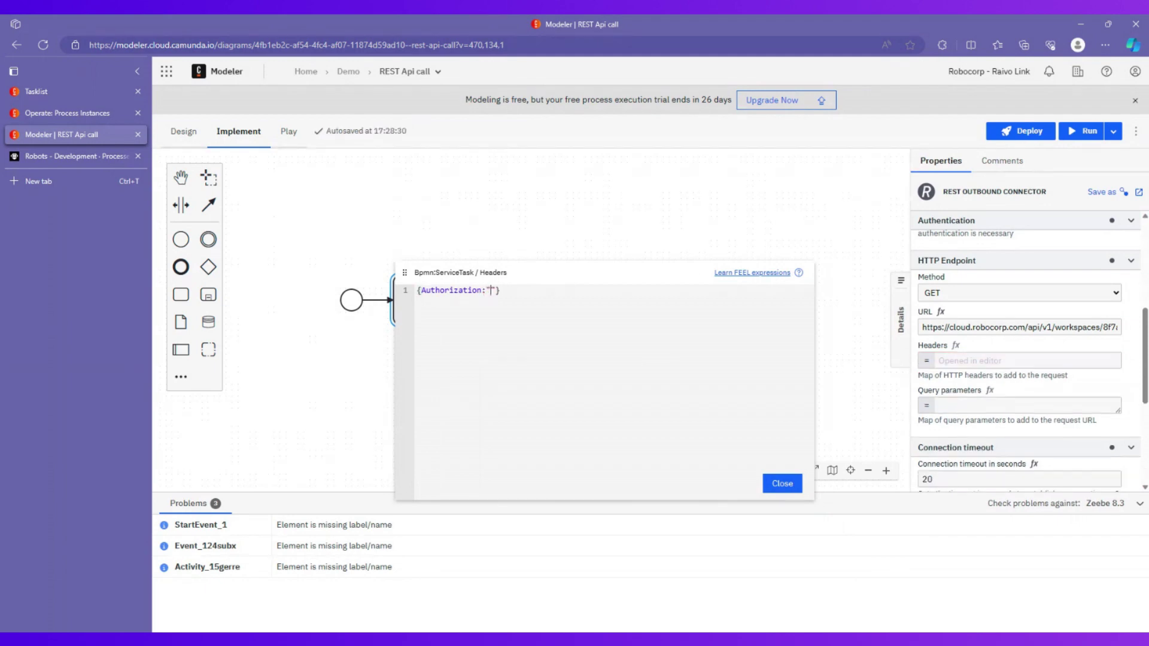
key("ctrl+v")
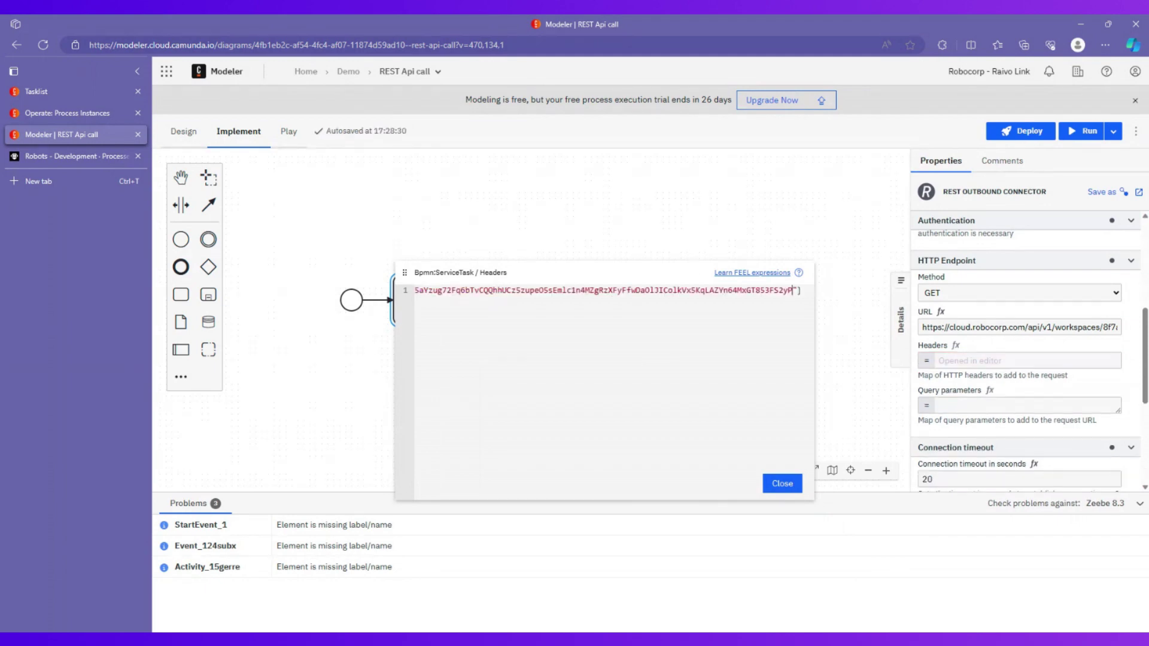
left_click(783, 483)
Set the request method of the REST connector's HTTP endpoint to POST.
scroll(961, 356, "up", 2)
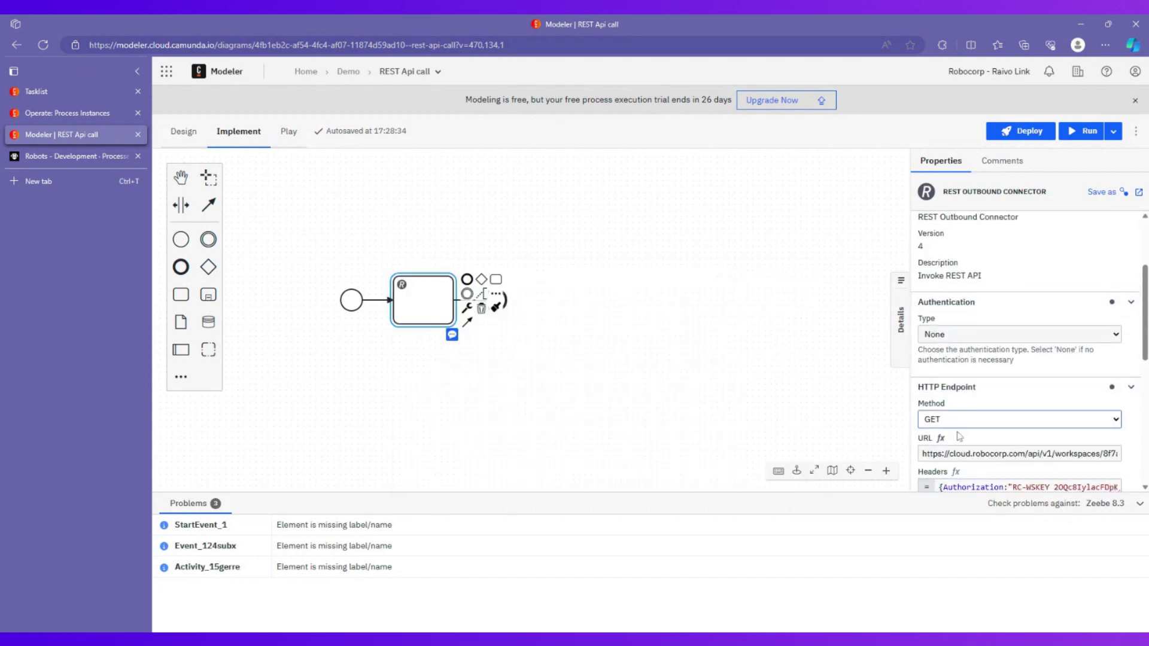
left_click(958, 433)
left_click(693, 352)
scroll(658, 312, "up", 3)
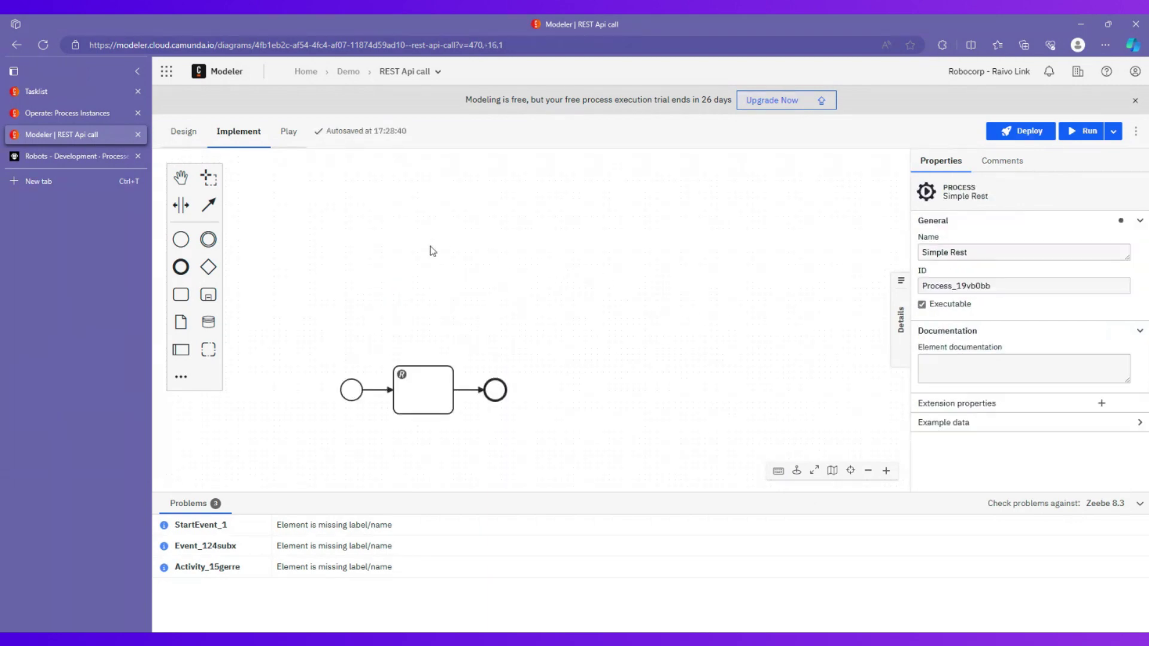
Play the process in the test environment and invoke the REST connector task.
left_click(290, 134)
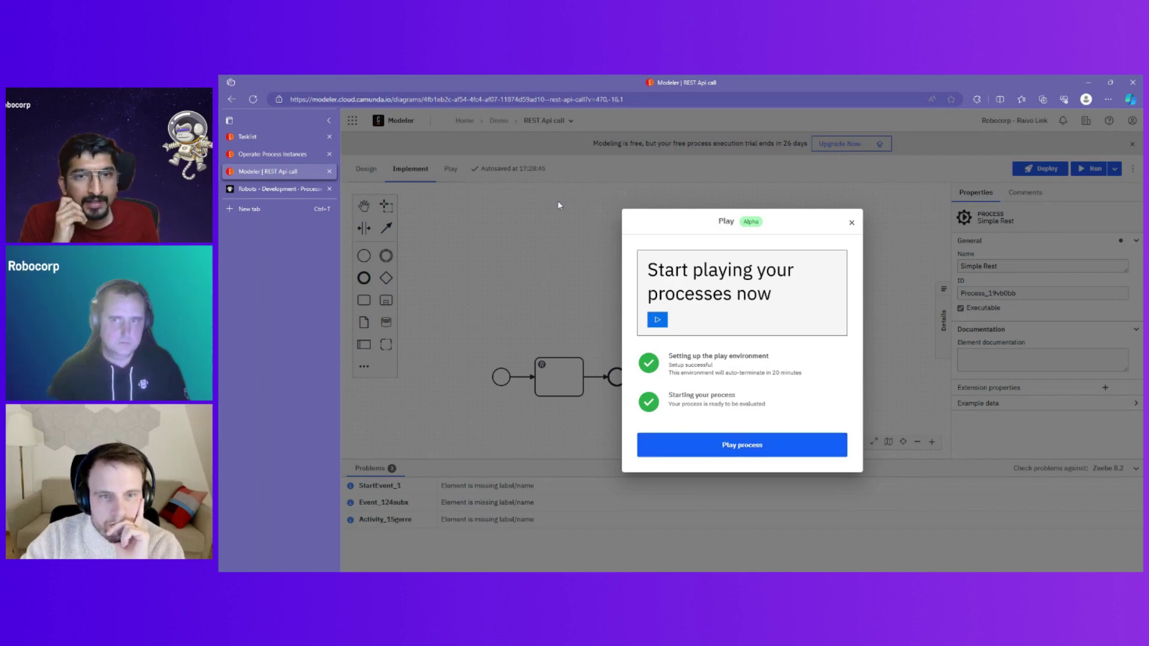
left_click(741, 453)
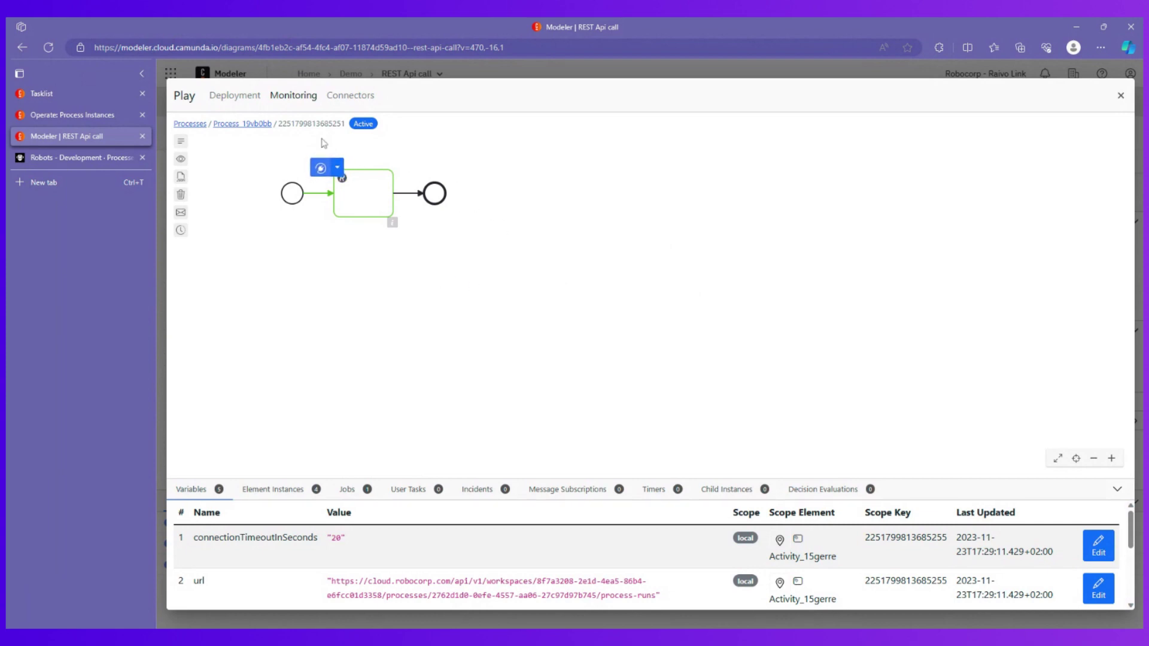
left_click(321, 168)
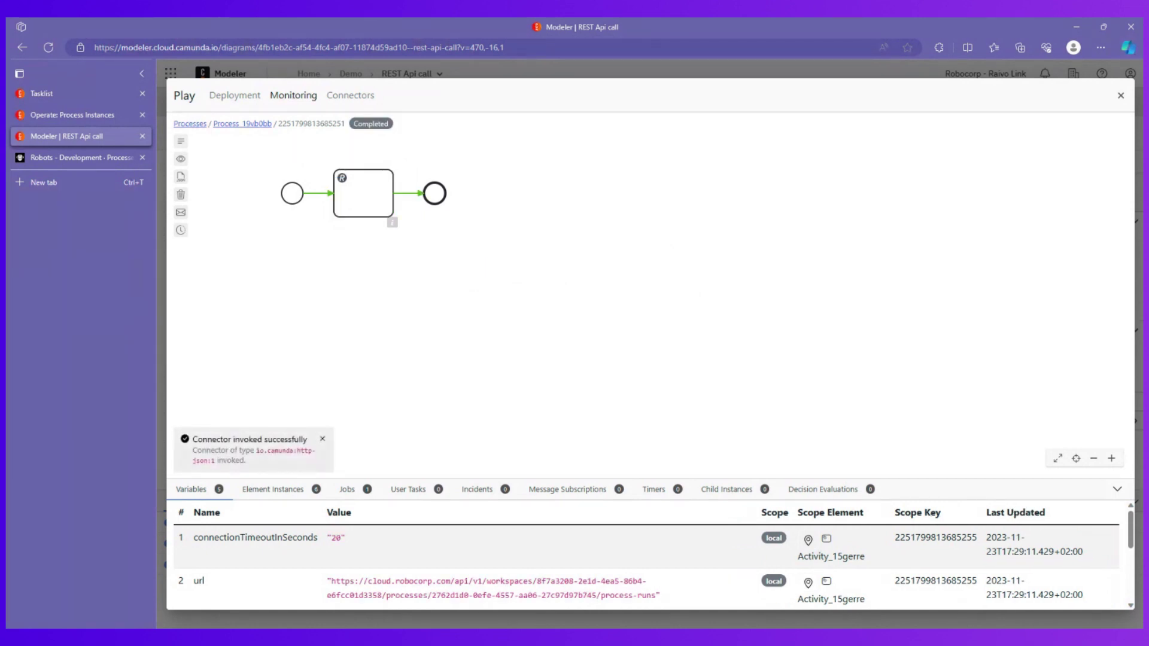
Switch to Robocorp, close the API Helper, and check the Browser process for the run started through the API.
left_click(36, 156)
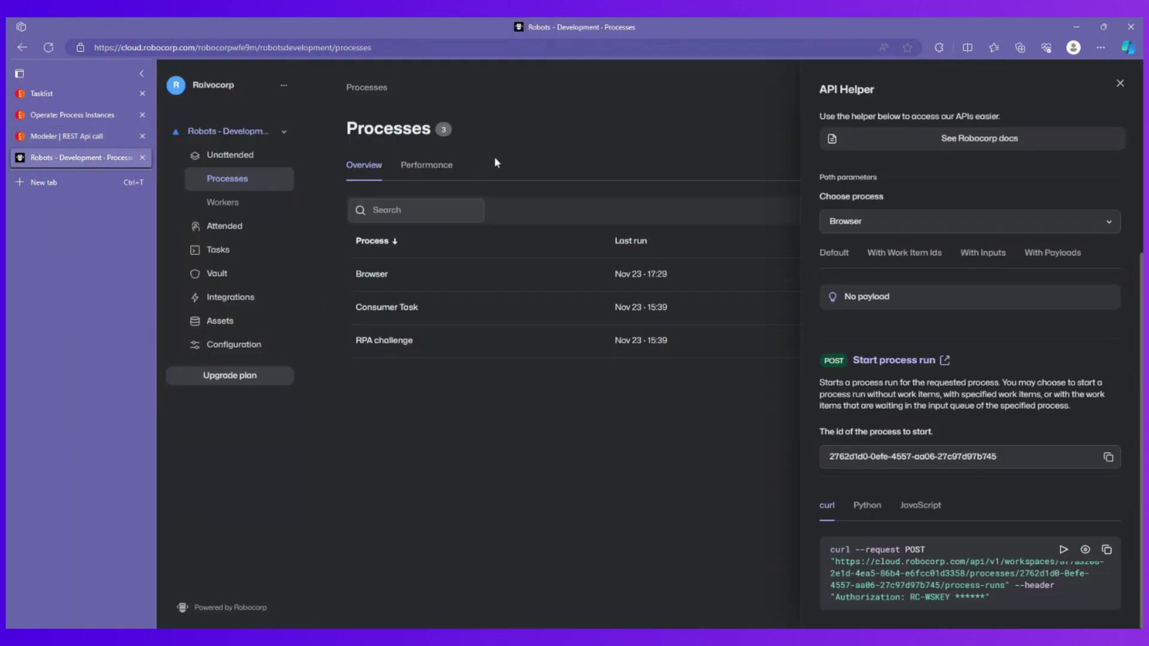
left_click(1120, 83)
left_click(409, 273)
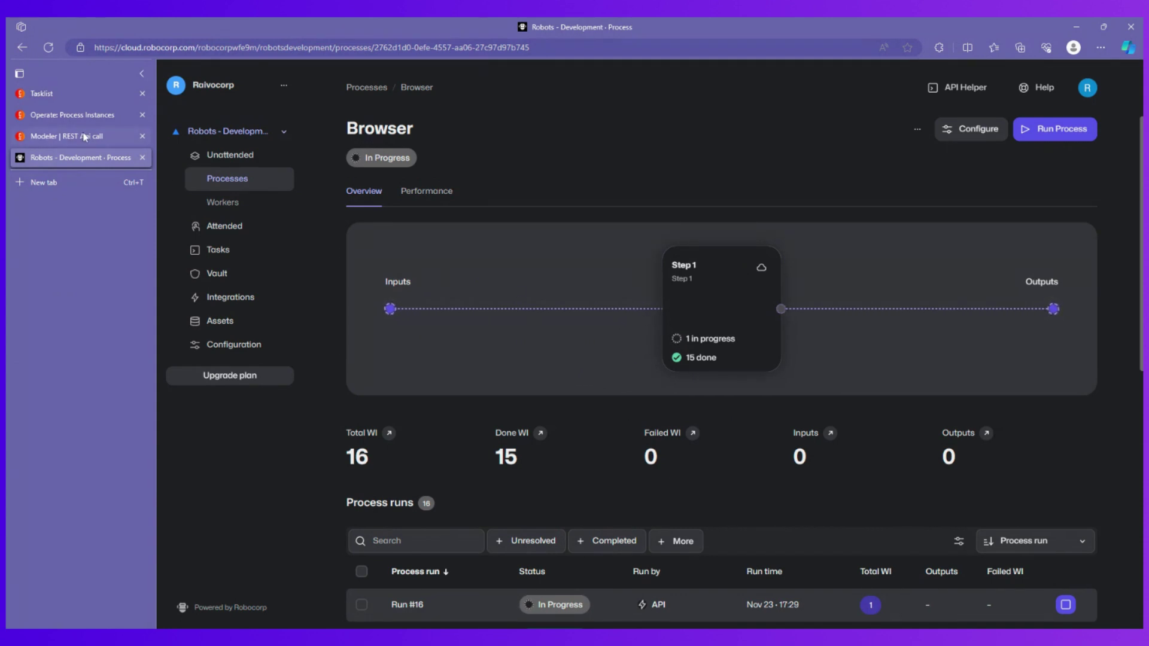
scroll(507, 340, "down", 3)
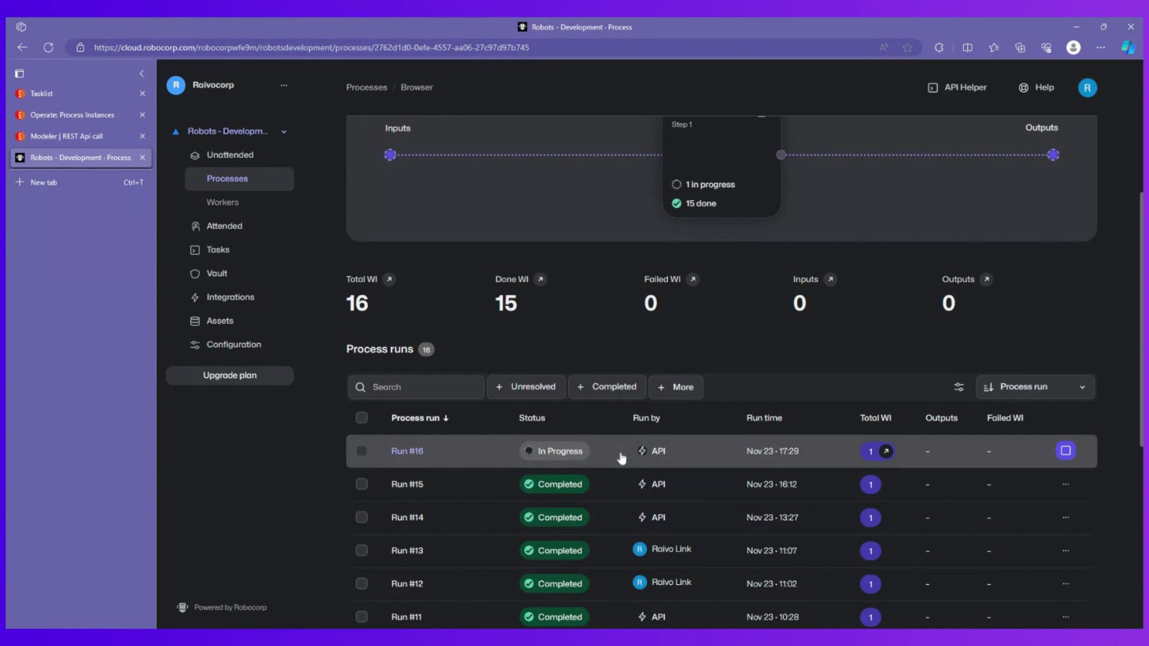
scroll(622, 459, "up", 3)
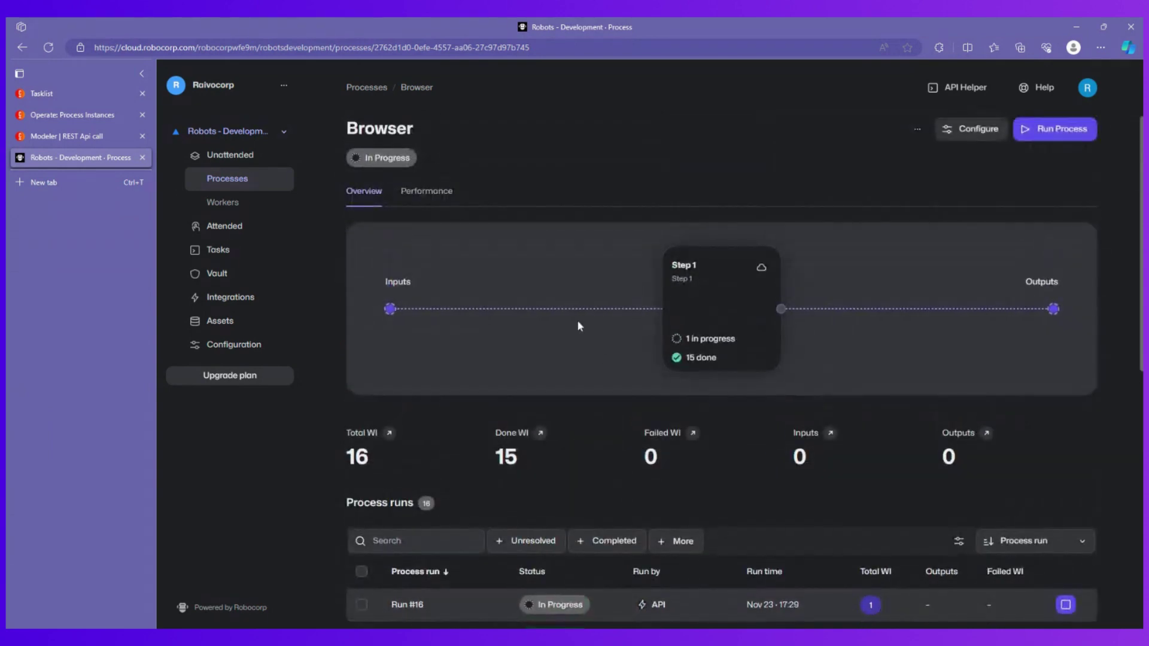
Switch back to Camunda, leave the play session, and examine the API key exposed in the REST task's Authorization header.
left_click(77, 142)
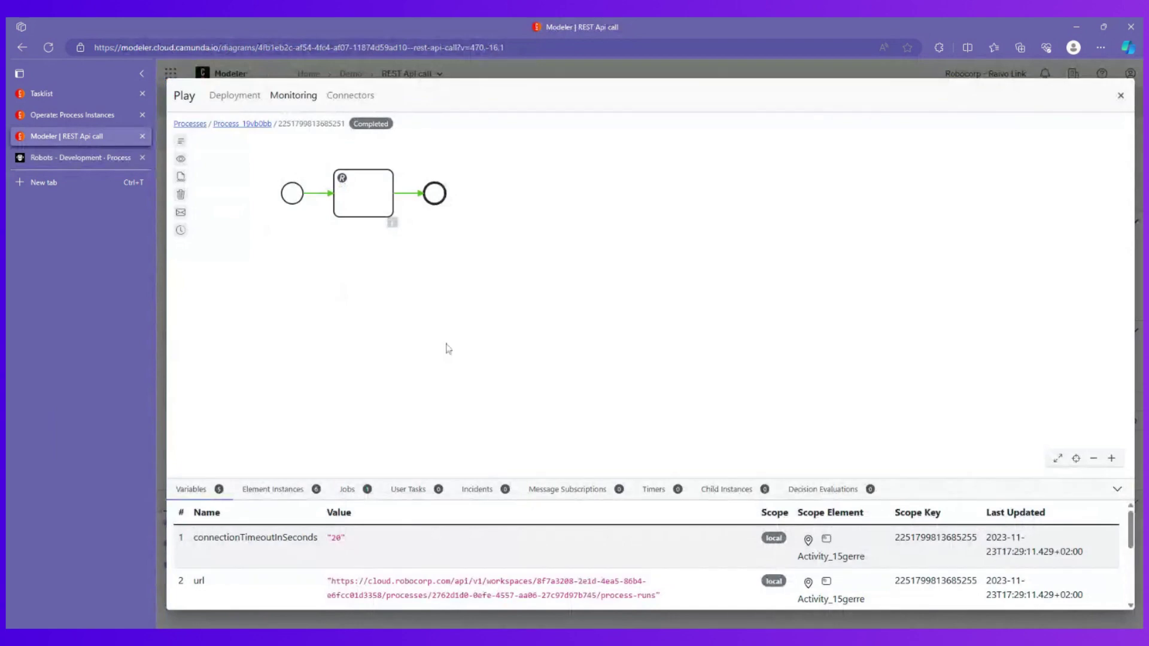
left_click(1120, 98)
left_click_drag(557, 410, 664, 359)
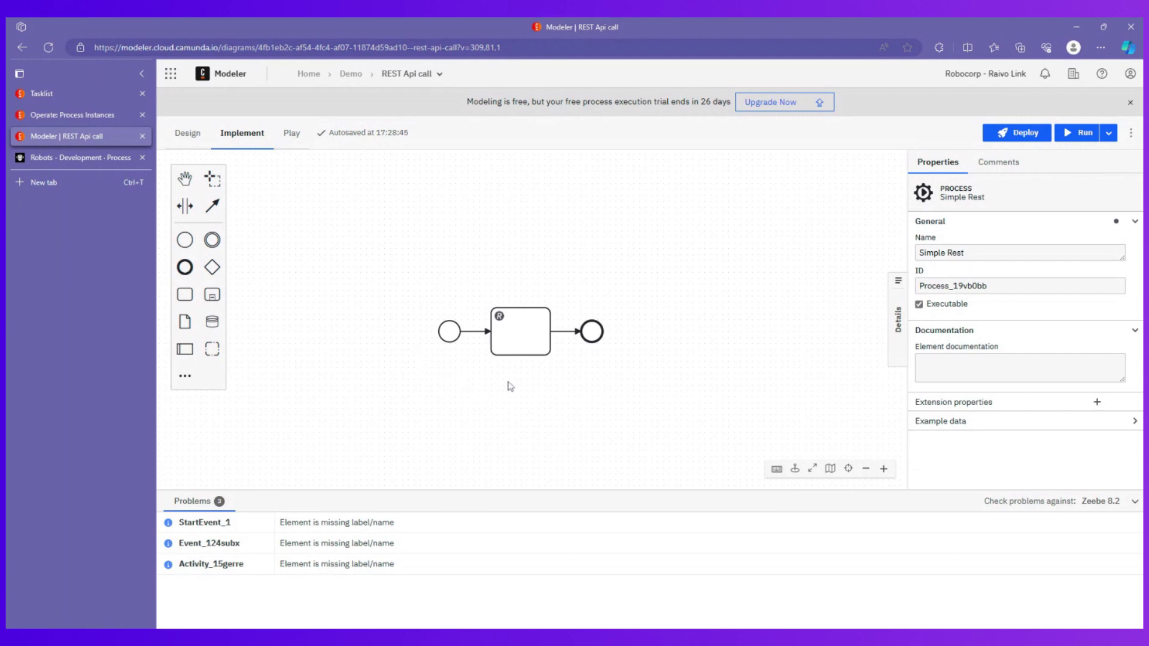
left_click(524, 343)
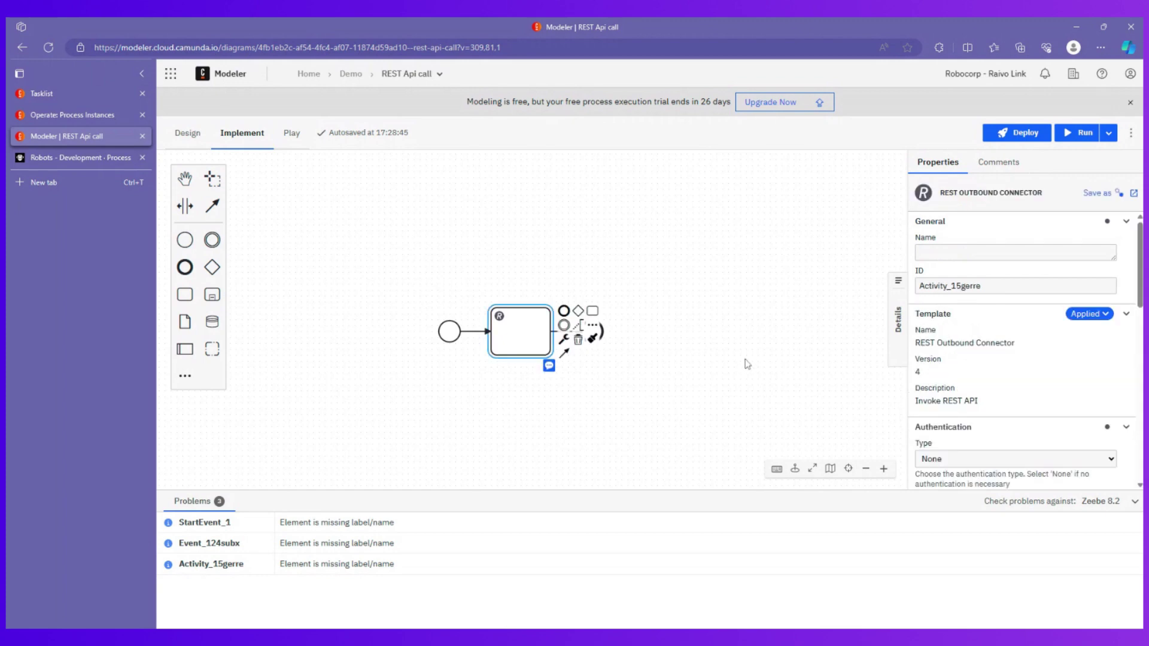
scroll(988, 359, "down", 4)
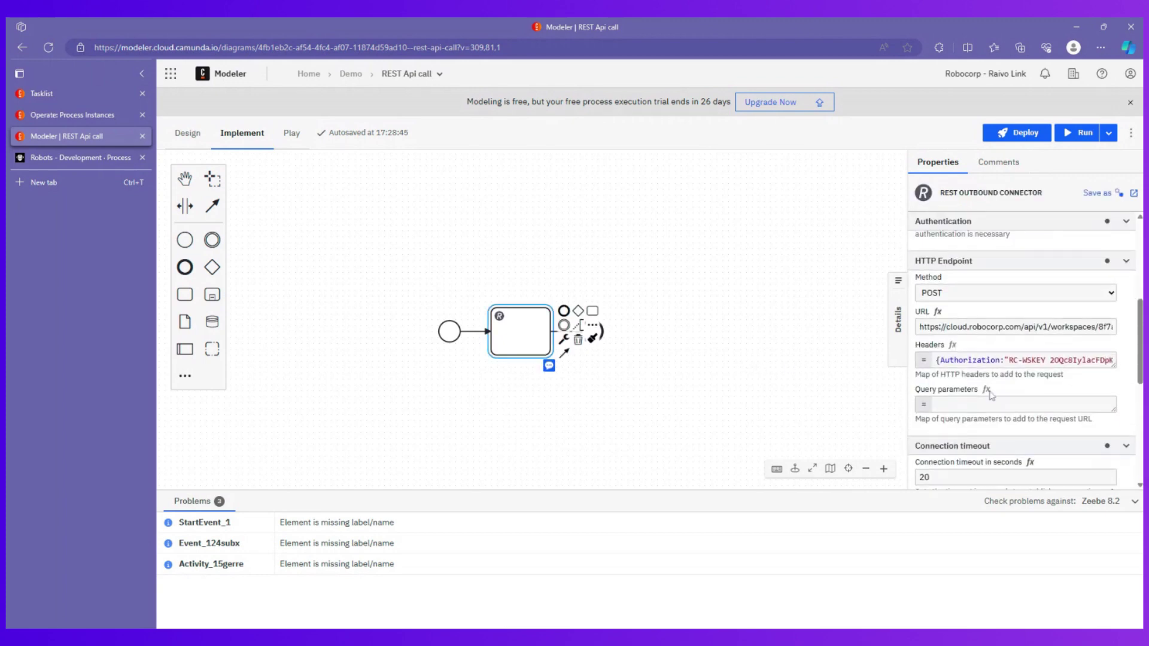
left_click_drag(1009, 359, 1109, 360)
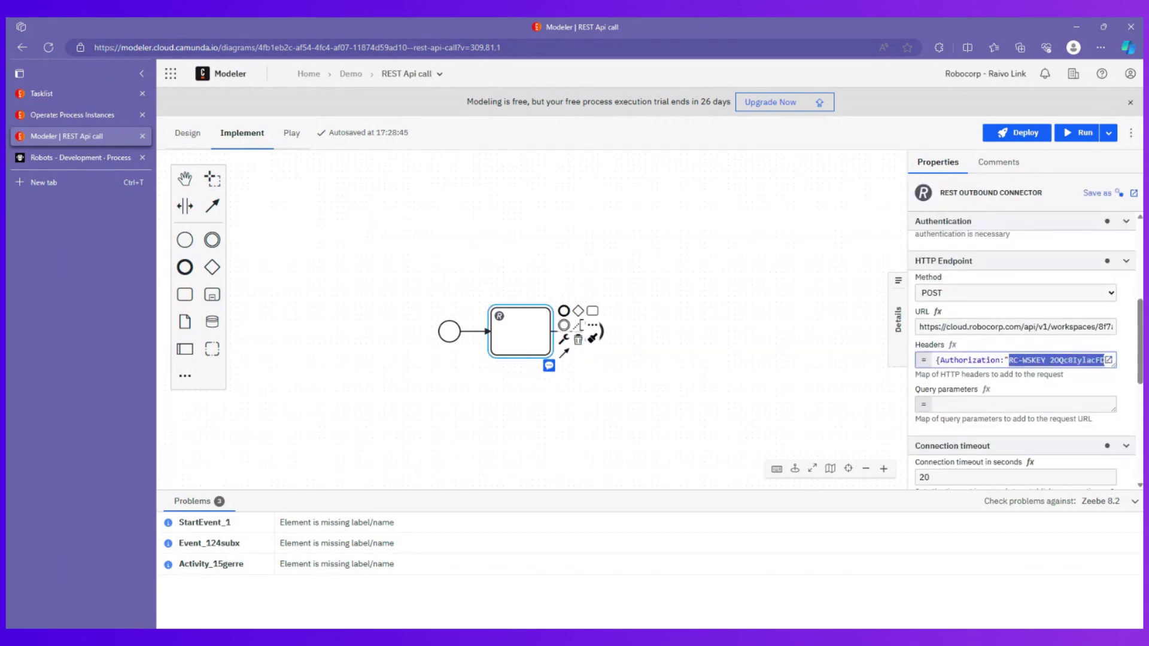
left_click(744, 329)
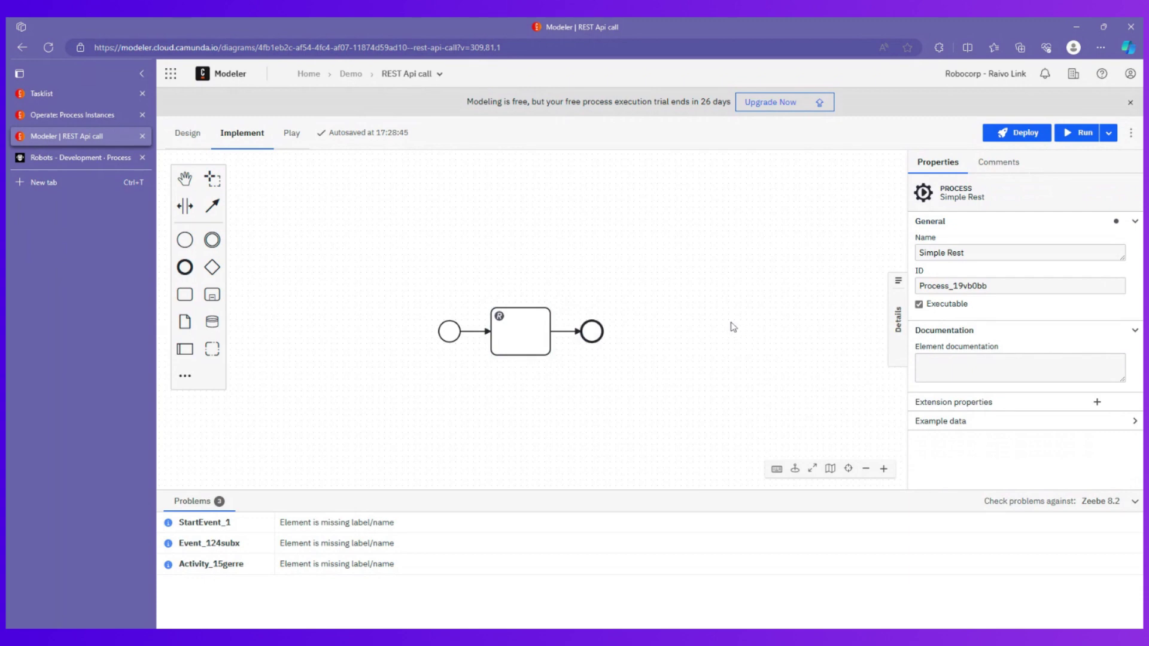
Start another play session of the process, review its variables, and close it.
left_click(293, 136)
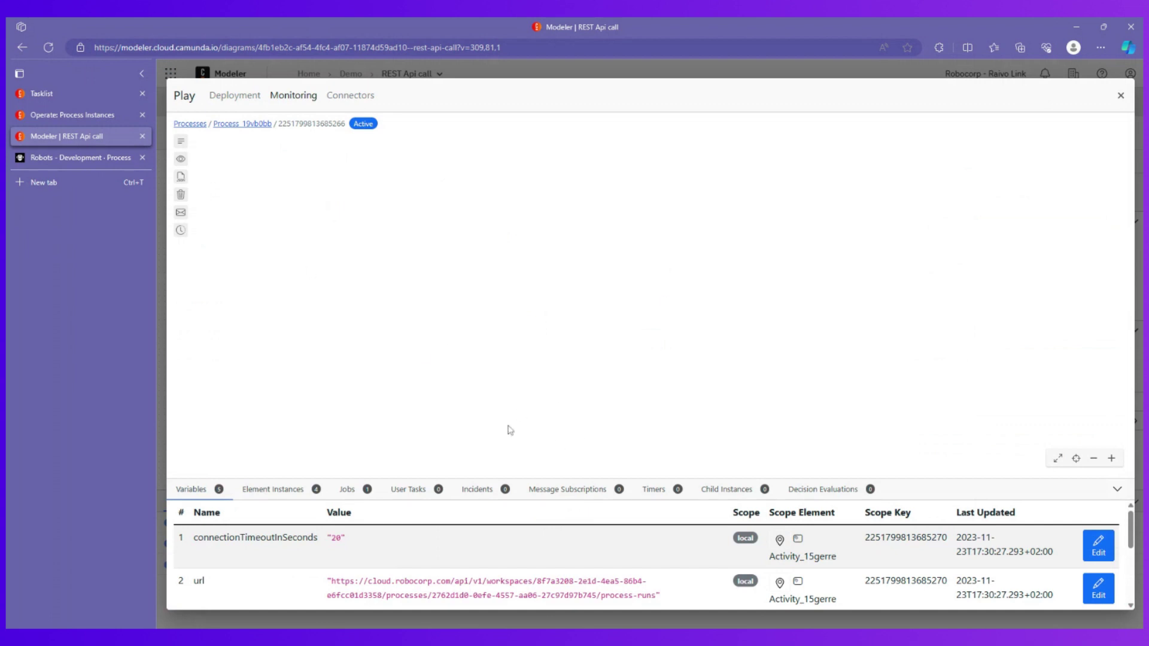
scroll(461, 542, "down", 1)
left_click_drag(570, 478, 557, 279)
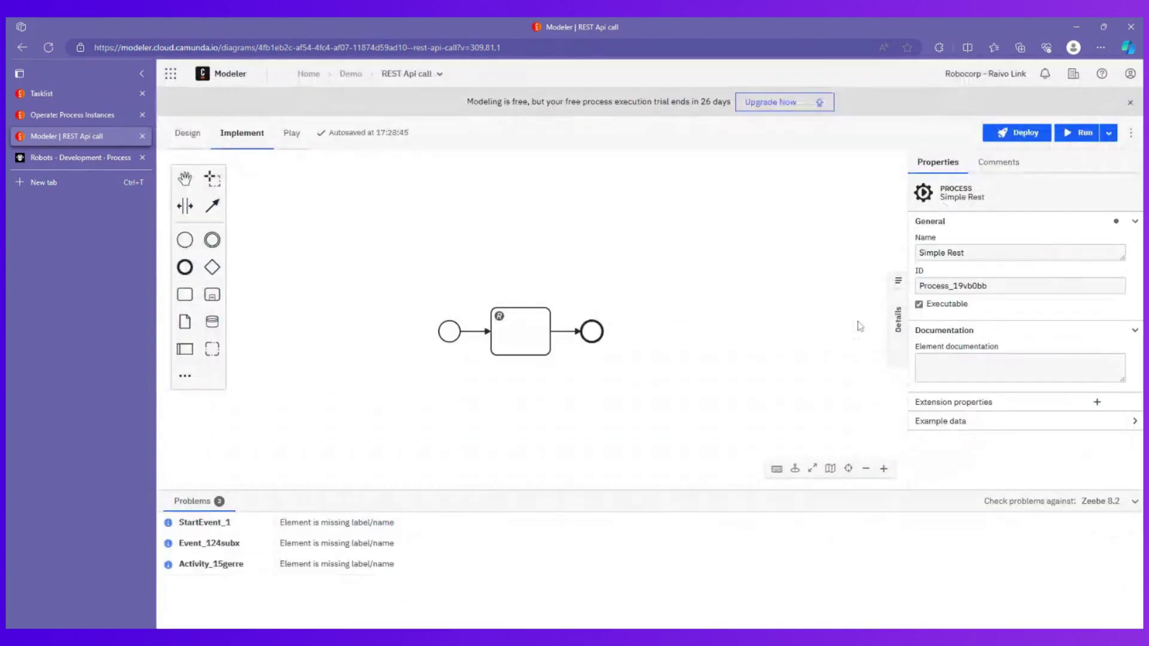
left_click(1121, 96)
Examine how the diagram's XML stores the service task's Authorization header, and return to the diagram.
left_click(1131, 133)
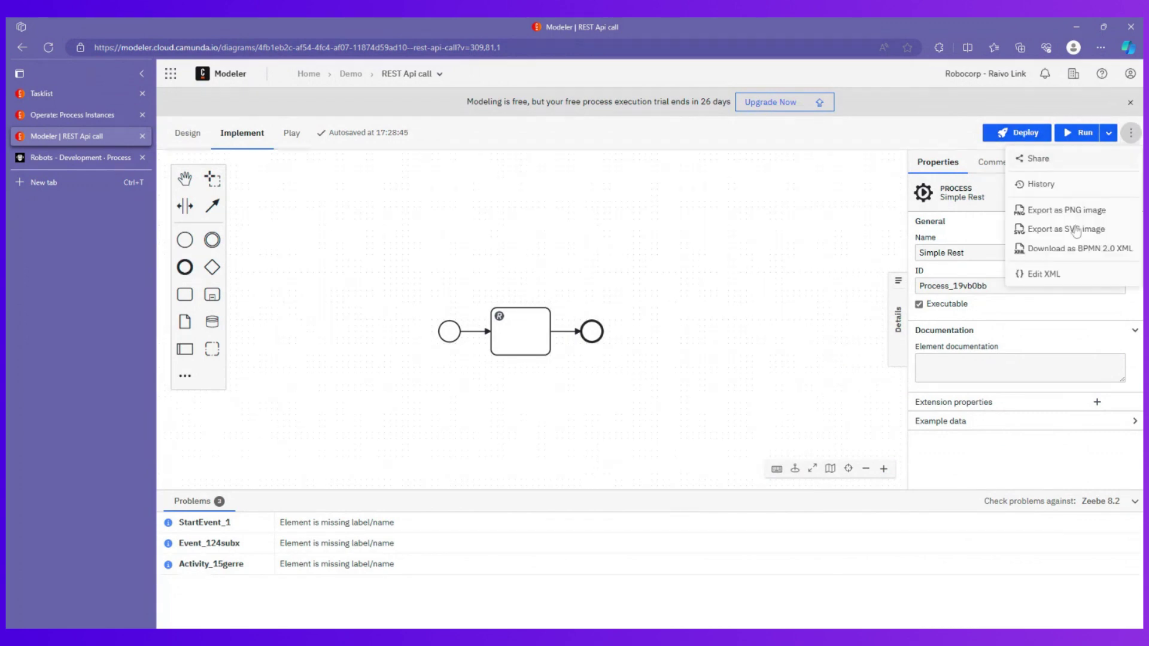
left_click(1045, 274)
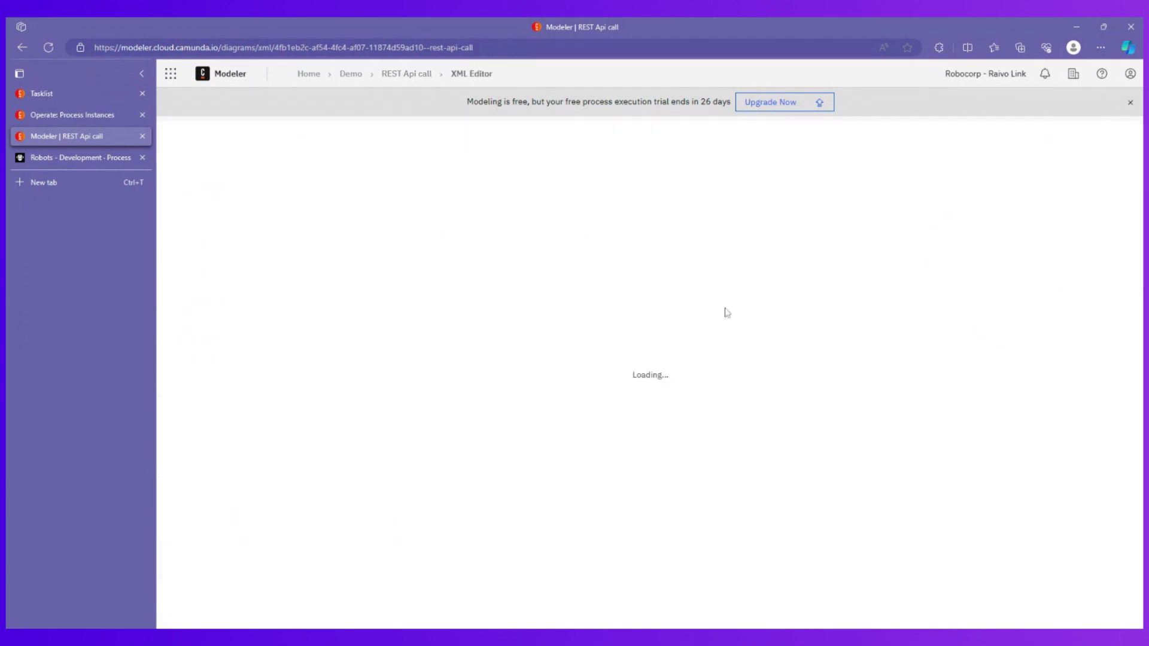
scroll(628, 375, "down", 2)
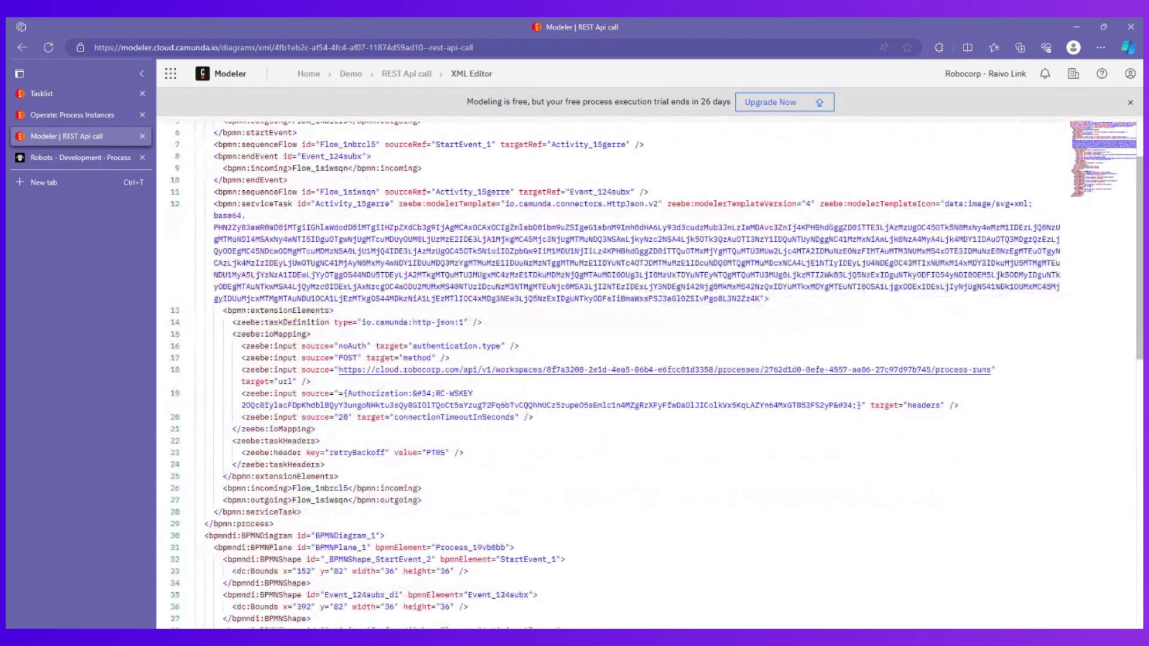
scroll(629, 375, "down", 4)
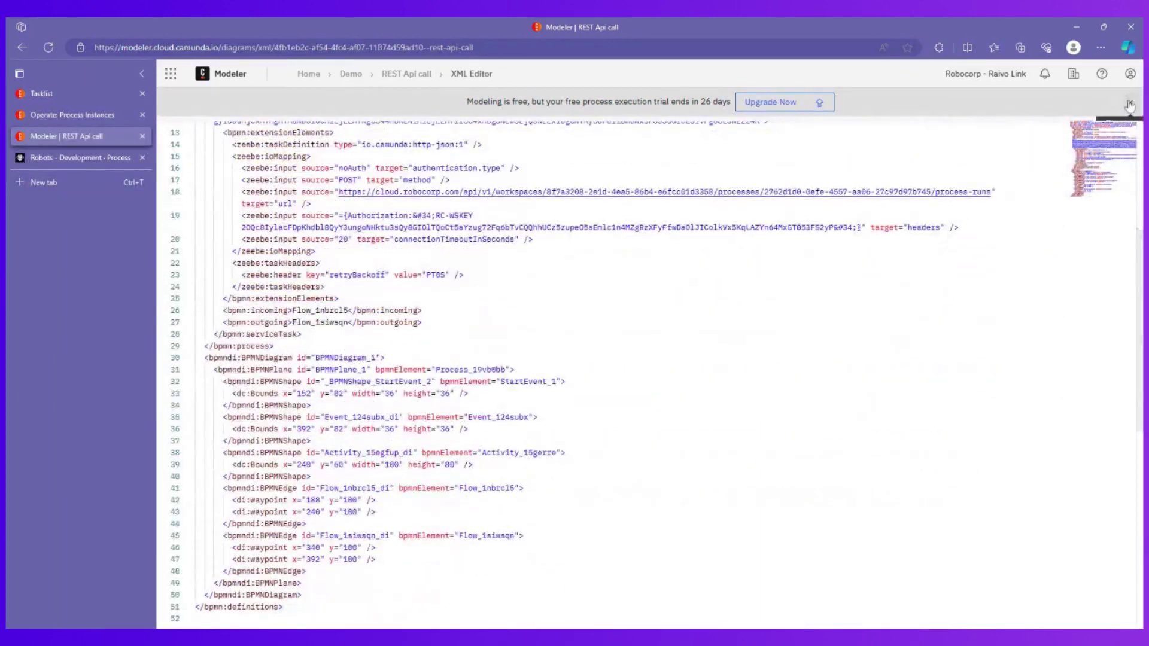
left_click(1131, 102)
left_click(1072, 104)
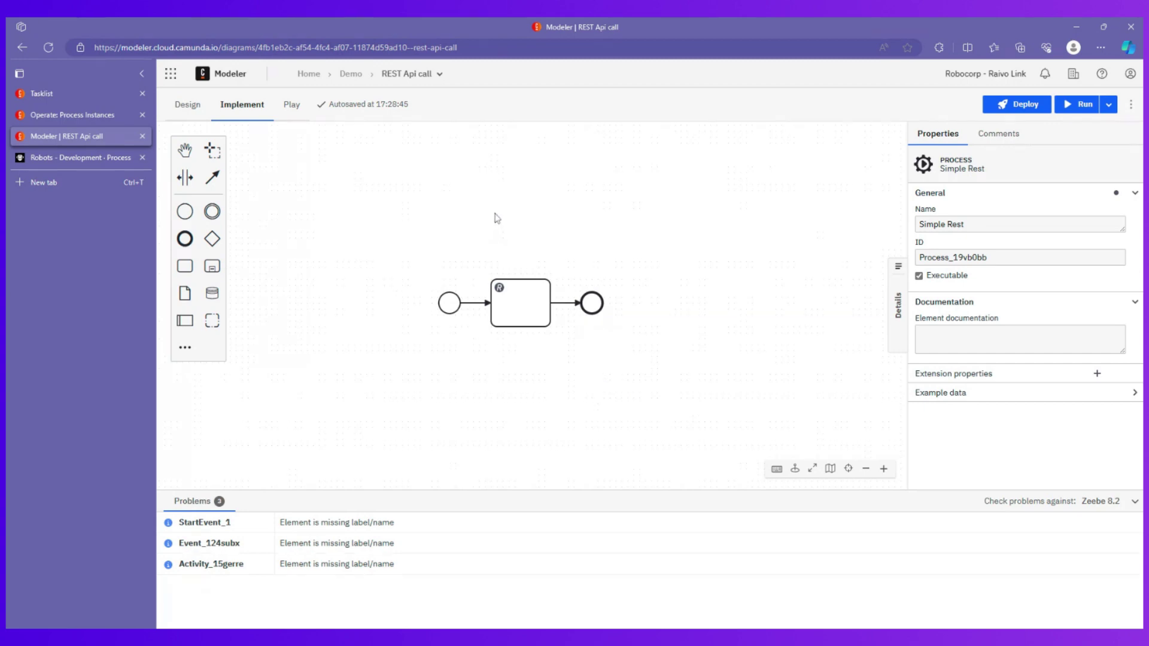
Go to Camunda Console and view the connector secrets stored for the Tutorial cluster.
left_click(170, 75)
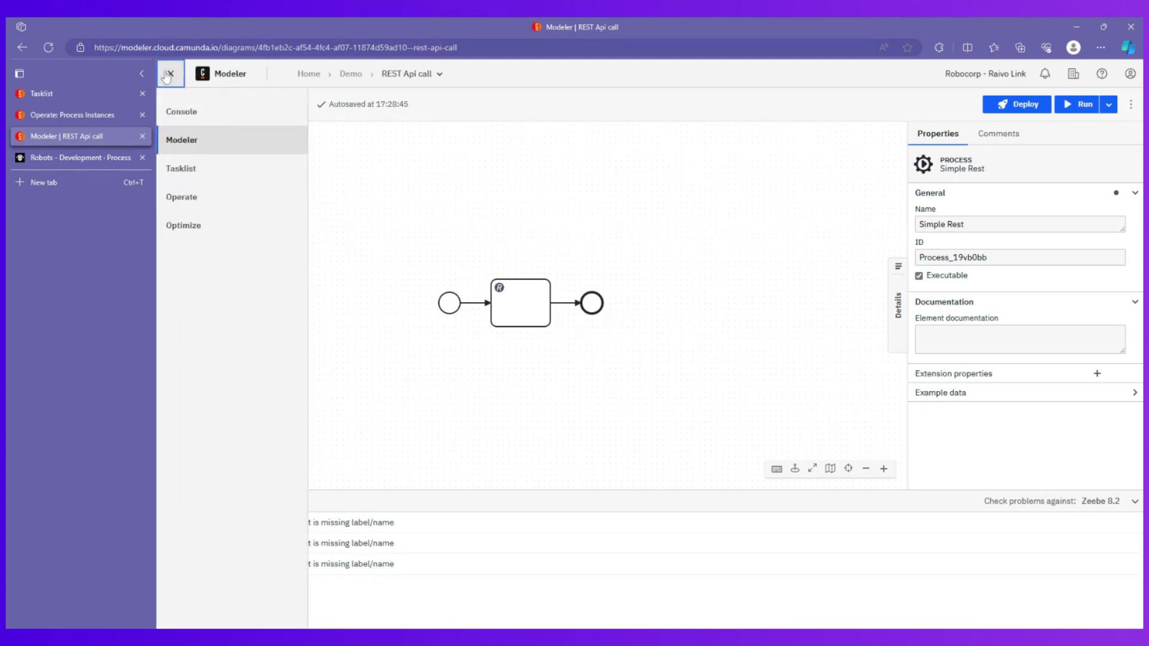
left_click(187, 112)
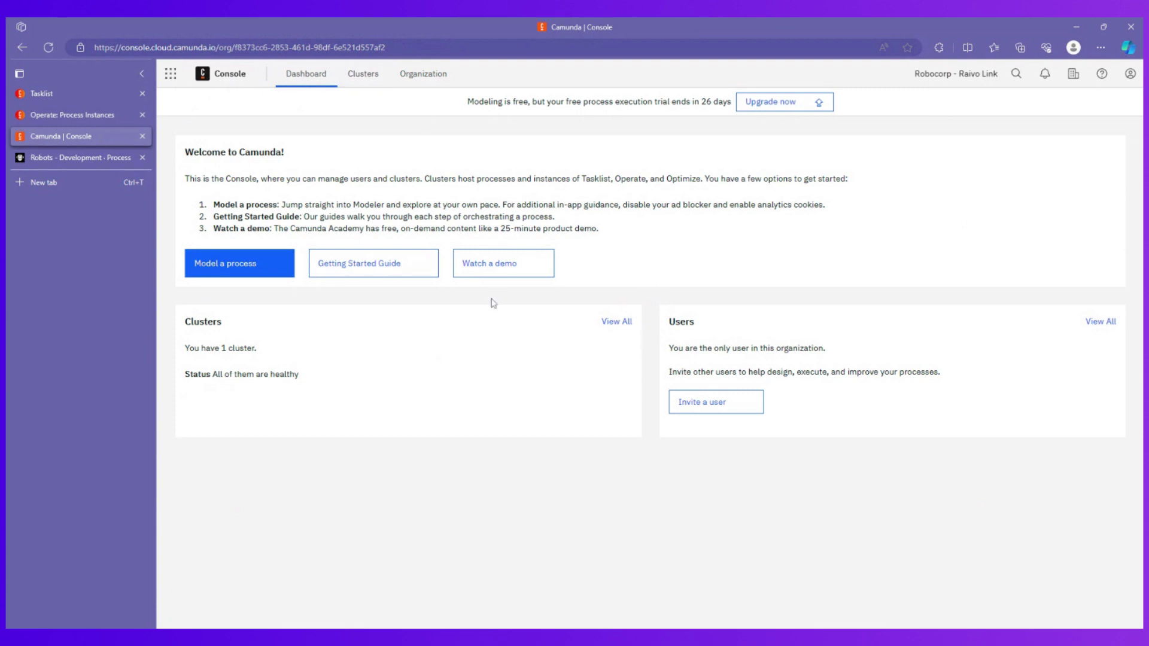
left_click(366, 75)
left_click(258, 248)
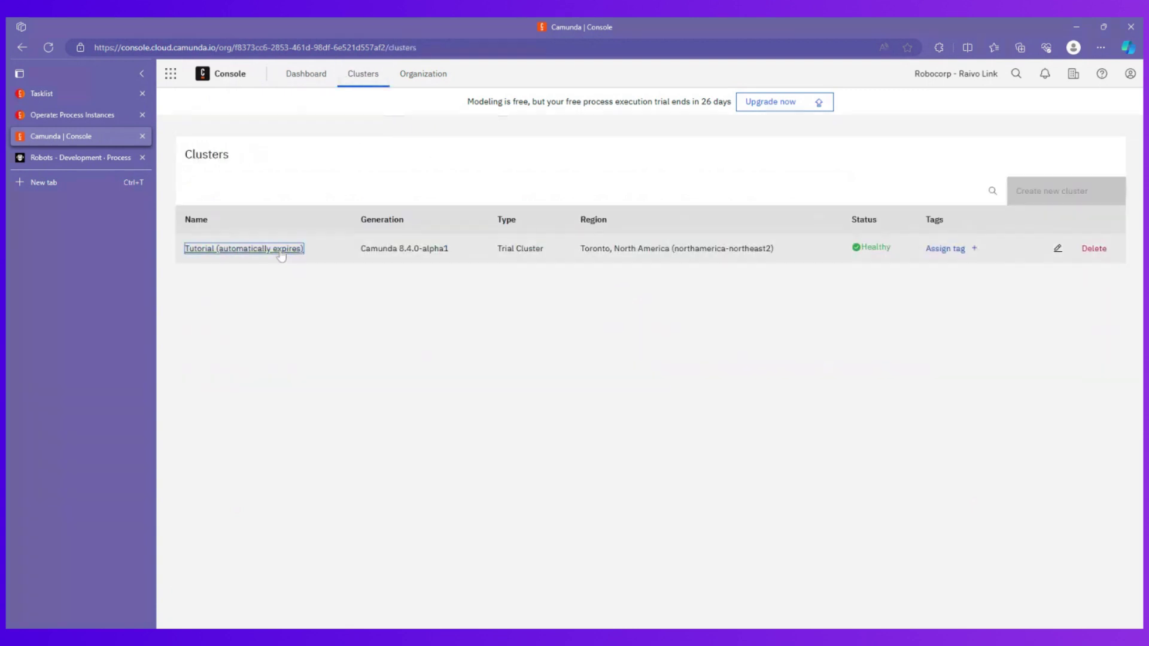
left_click(413, 180)
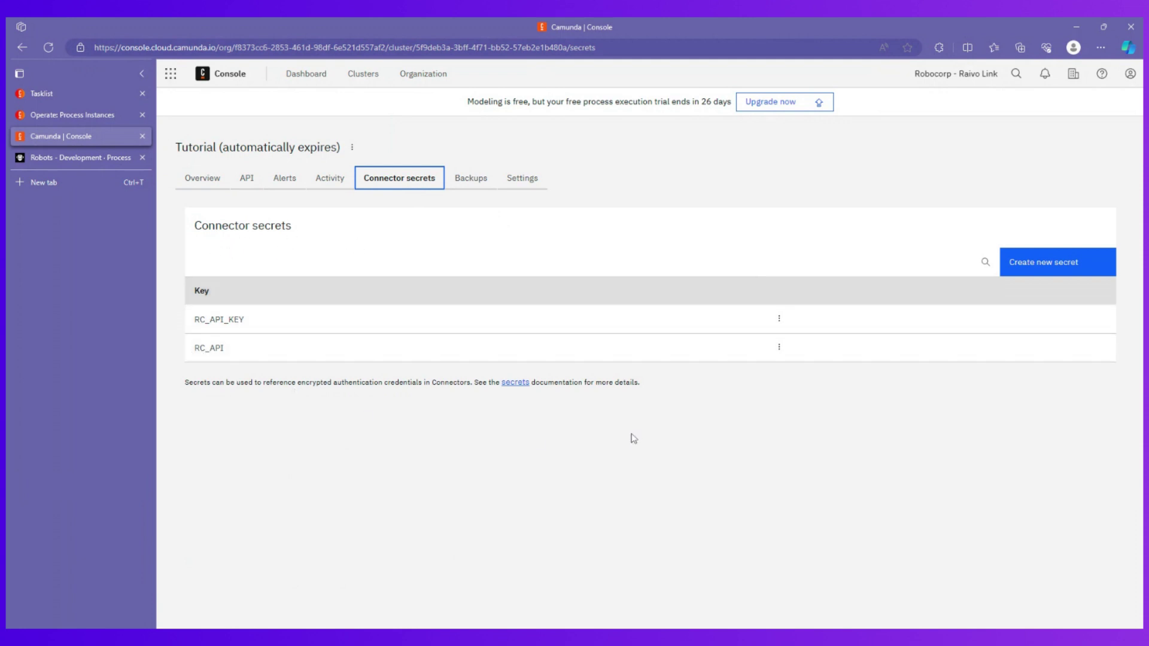
Return to Camunda Modeler and open the Demo project.
left_click(172, 76)
left_click(216, 145)
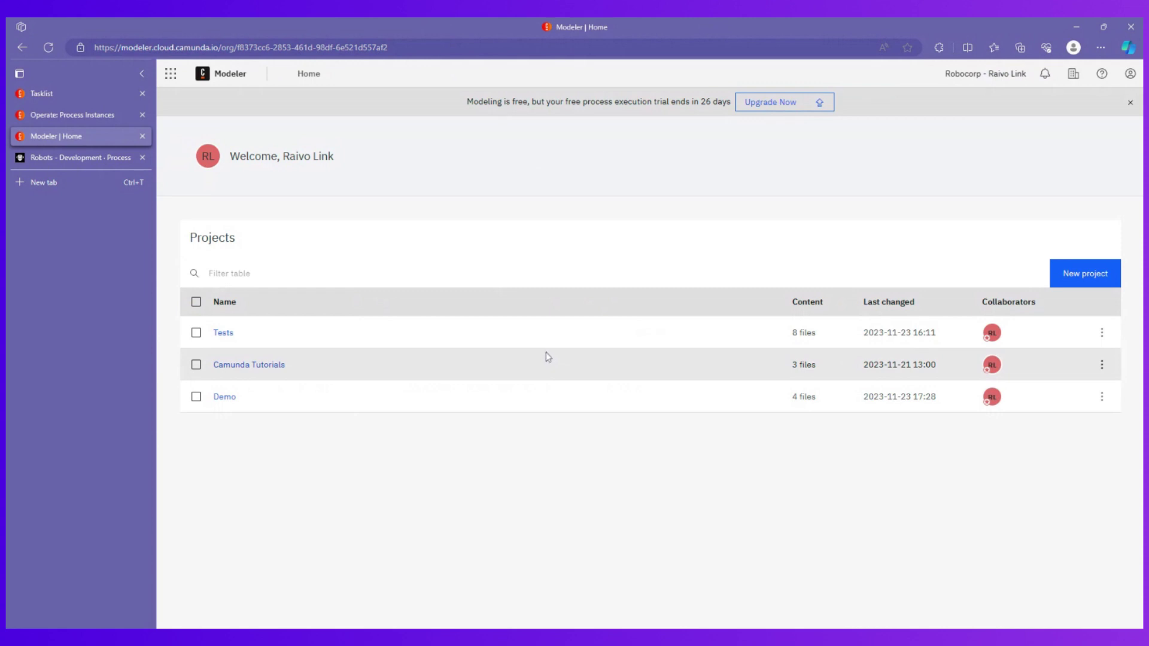
left_click(223, 398)
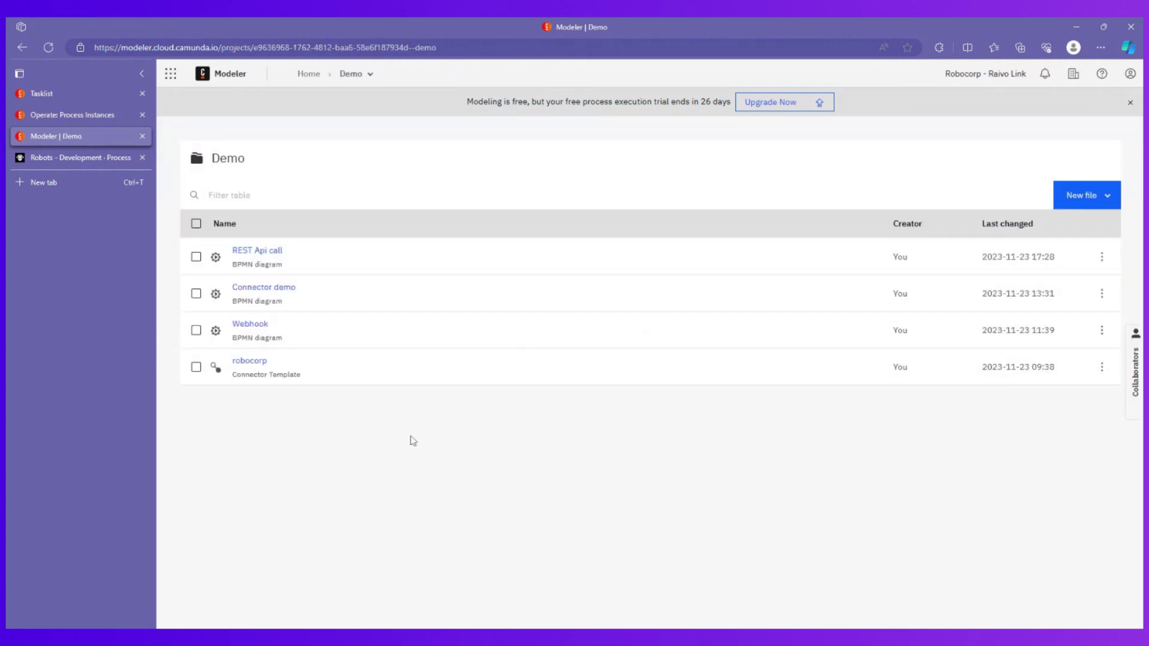
Open the REST Api call diagram, view its service task's connector properties, and return to the Demo project.
left_click(274, 253)
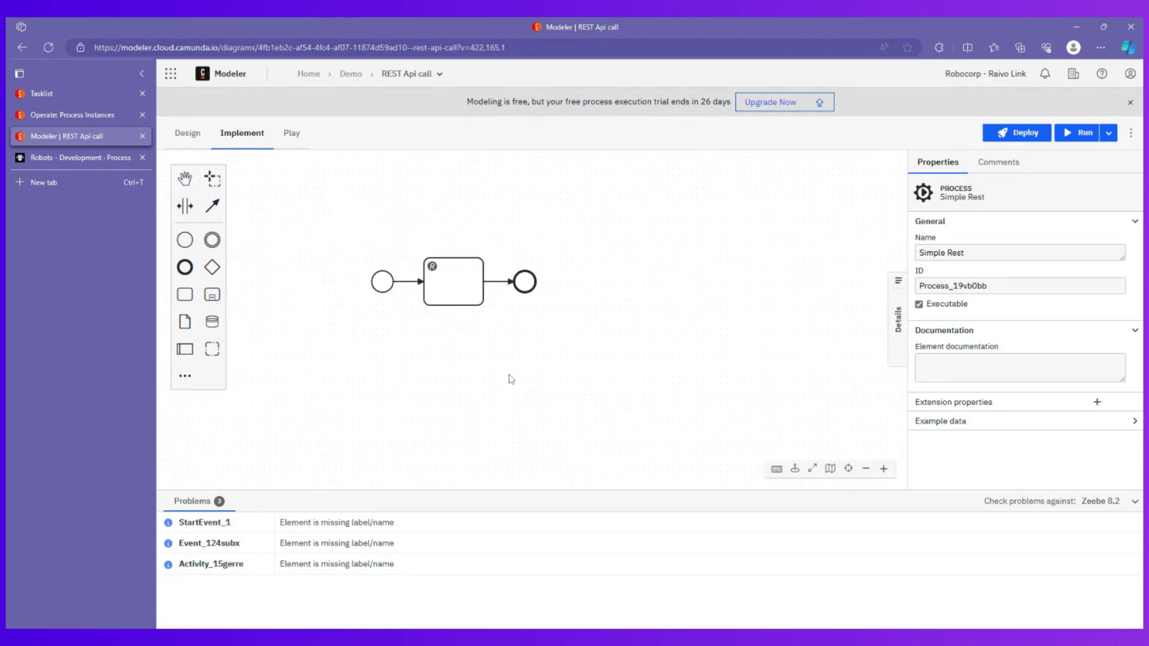
left_click(447, 281)
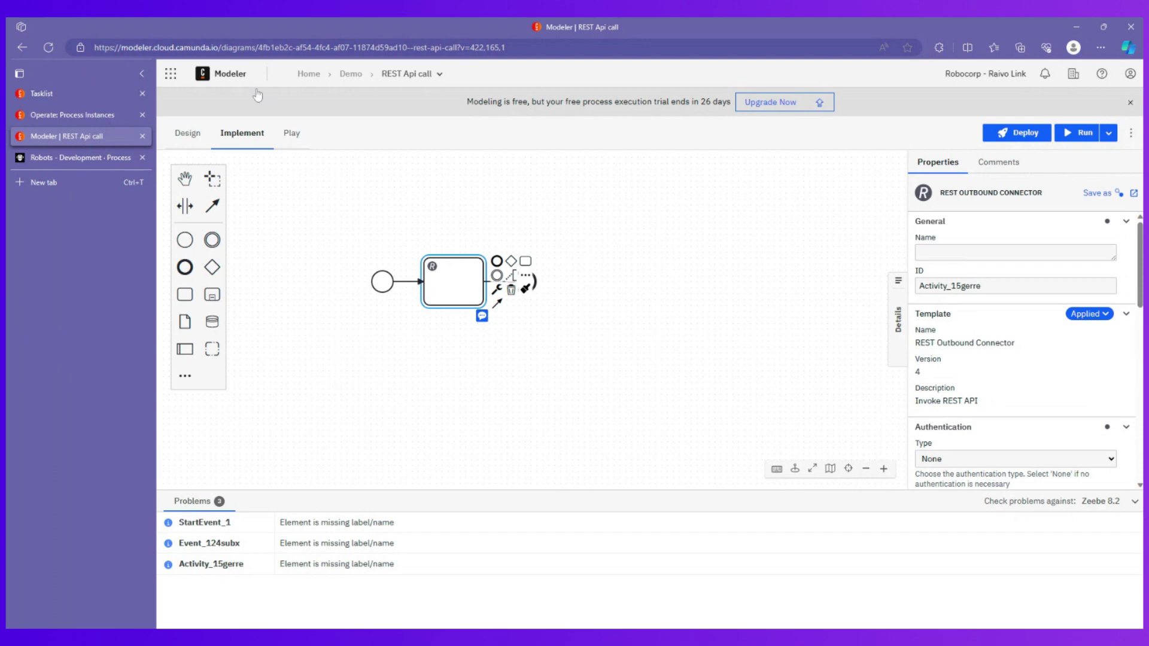
left_click(355, 75)
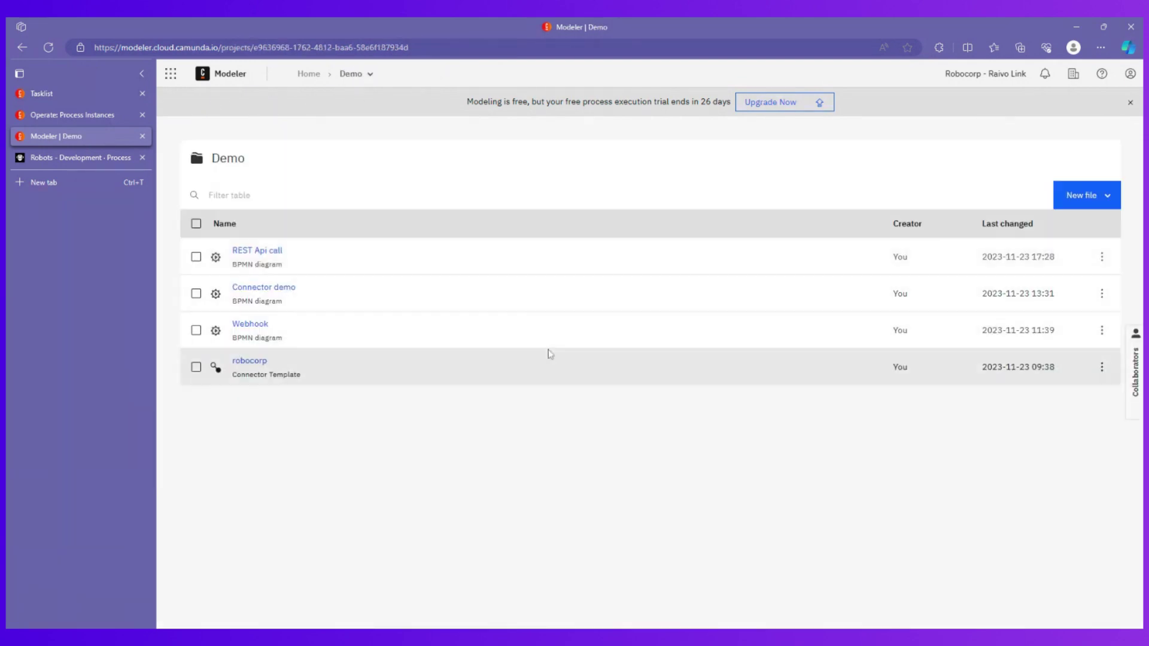
Open the Connector demo diagram from the Demo project and bring the process into comfortable view.
left_click(281, 288)
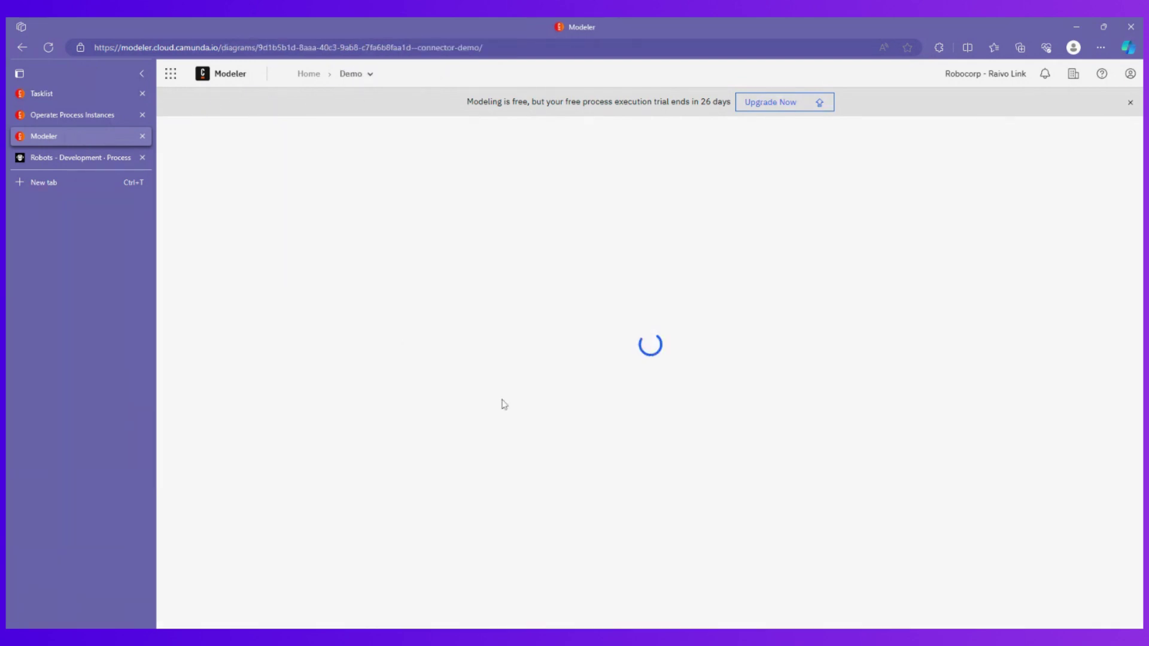
left_click_drag(394, 357, 498, 473)
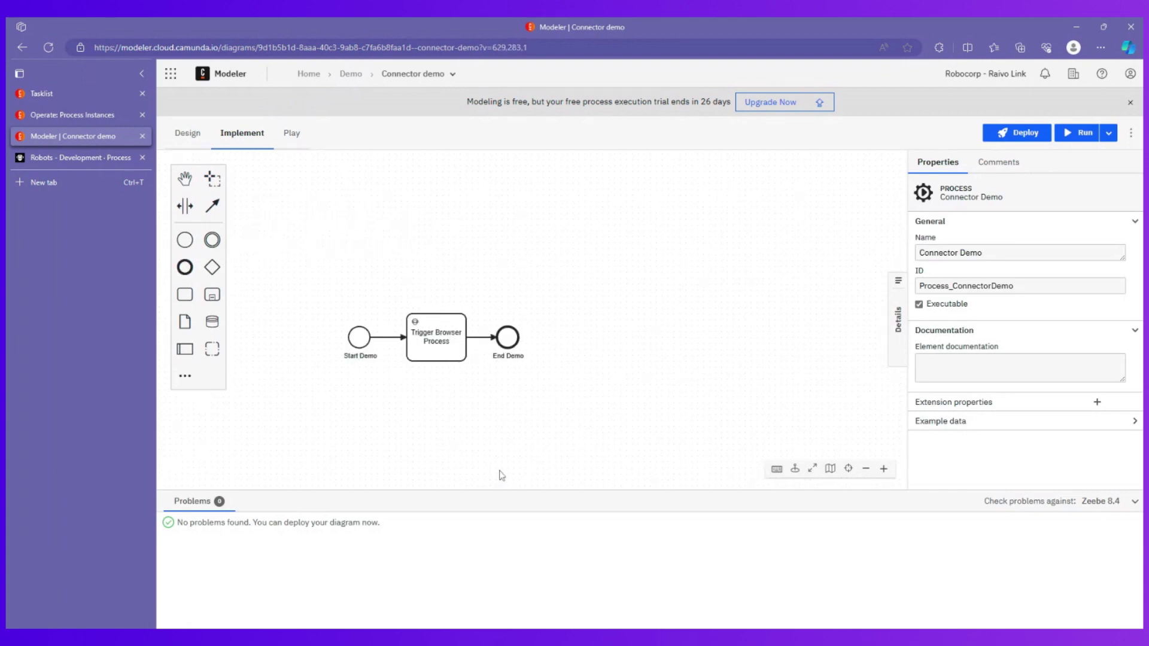
left_click_drag(449, 420, 464, 402)
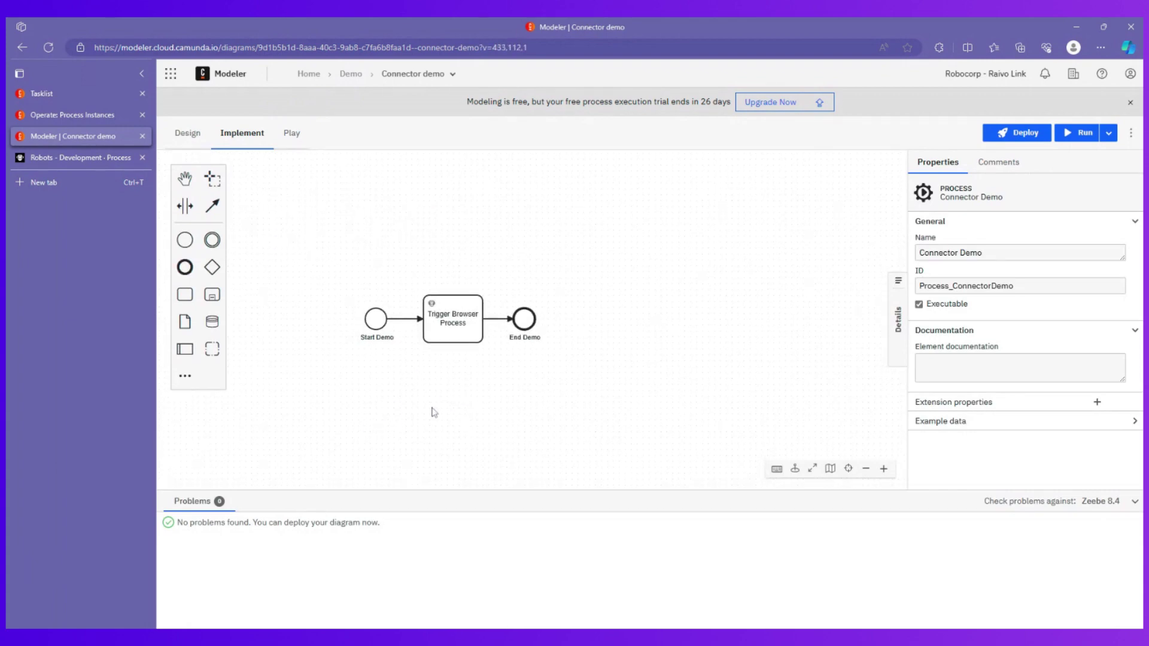
Inspect the Trigger Browser Process task's operation type, its Robocorp API key secret reference, and its configuration.
left_click(450, 328)
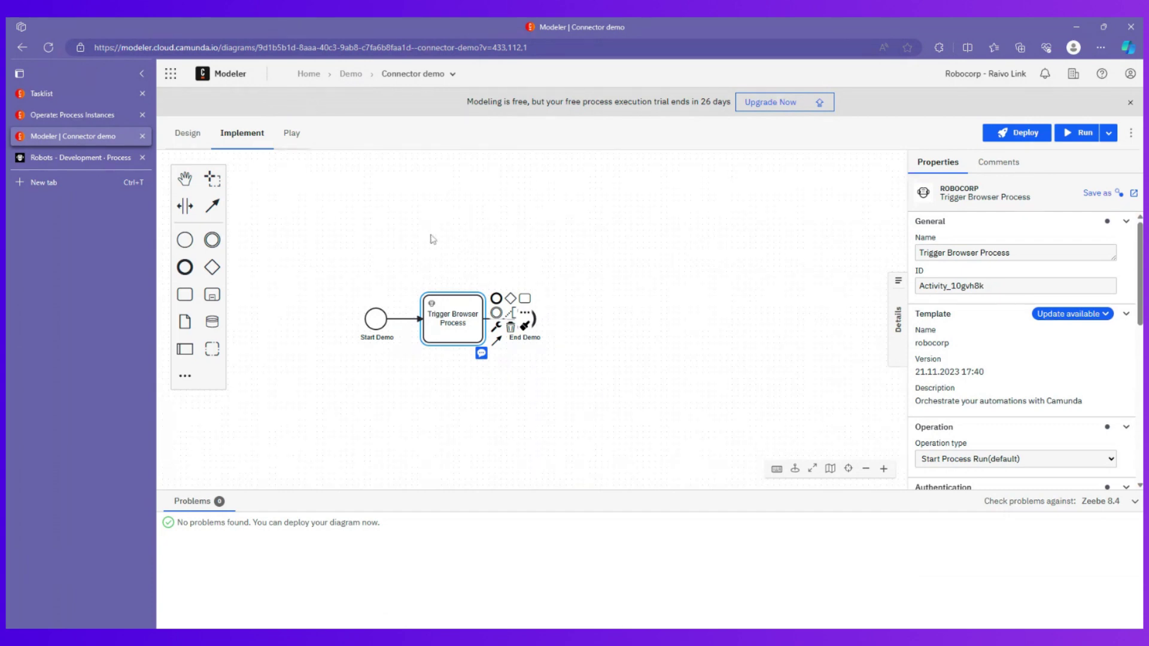
scroll(1024, 351, "down", 2)
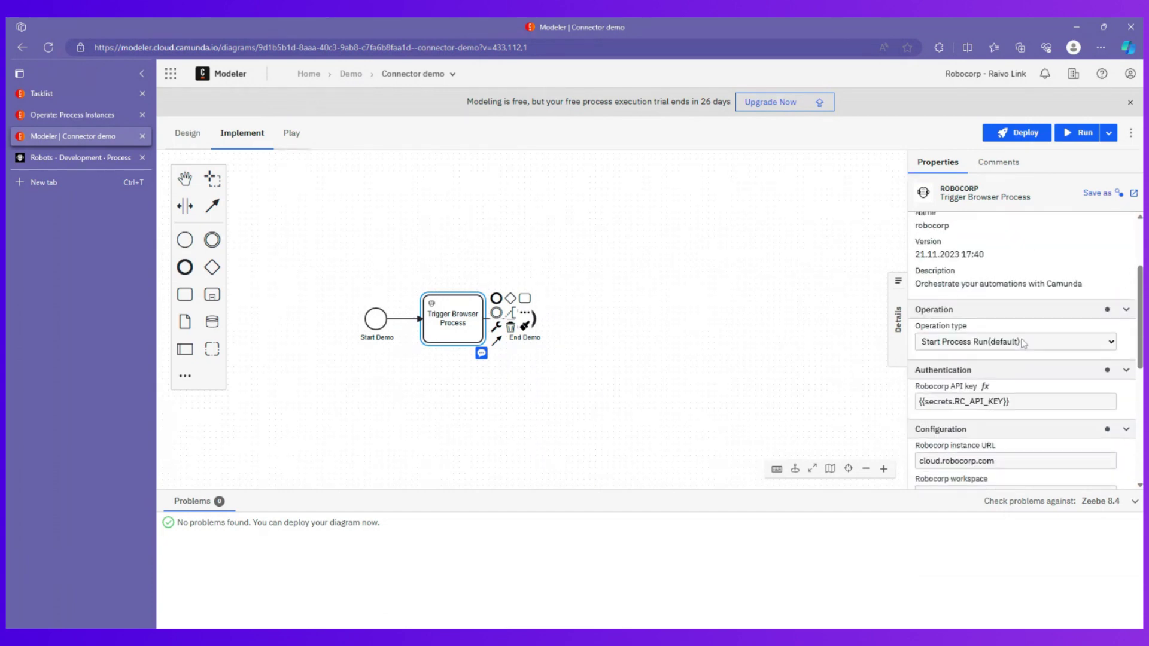
scroll(1016, 334, "down", 2)
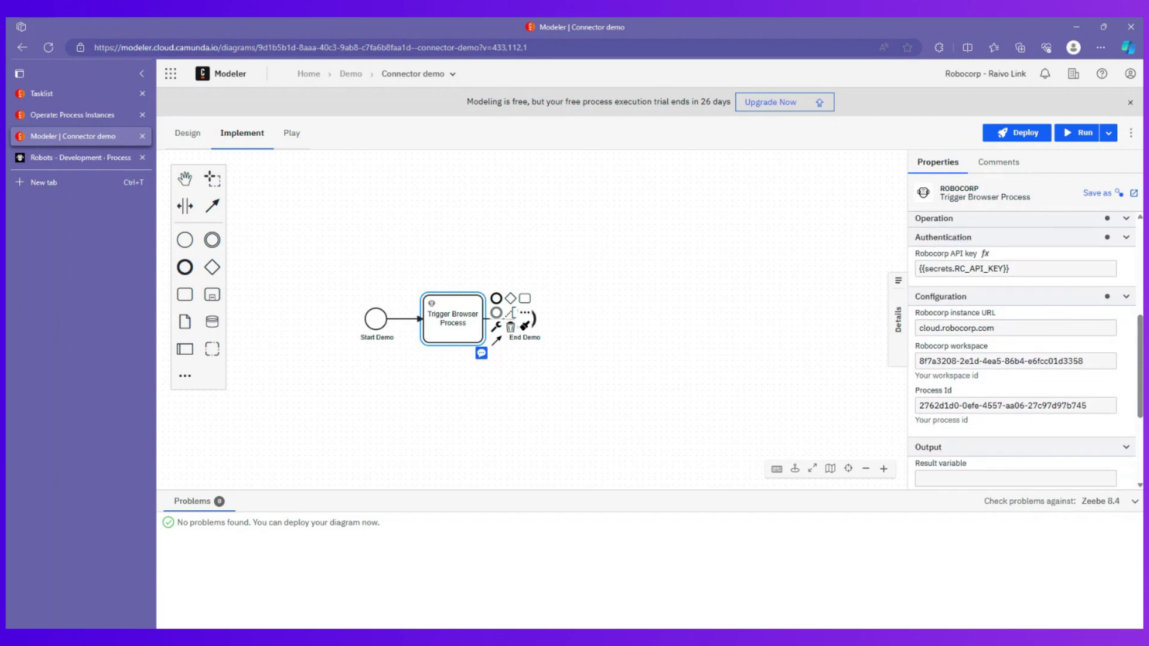
left_click_drag(1011, 268, 919, 268)
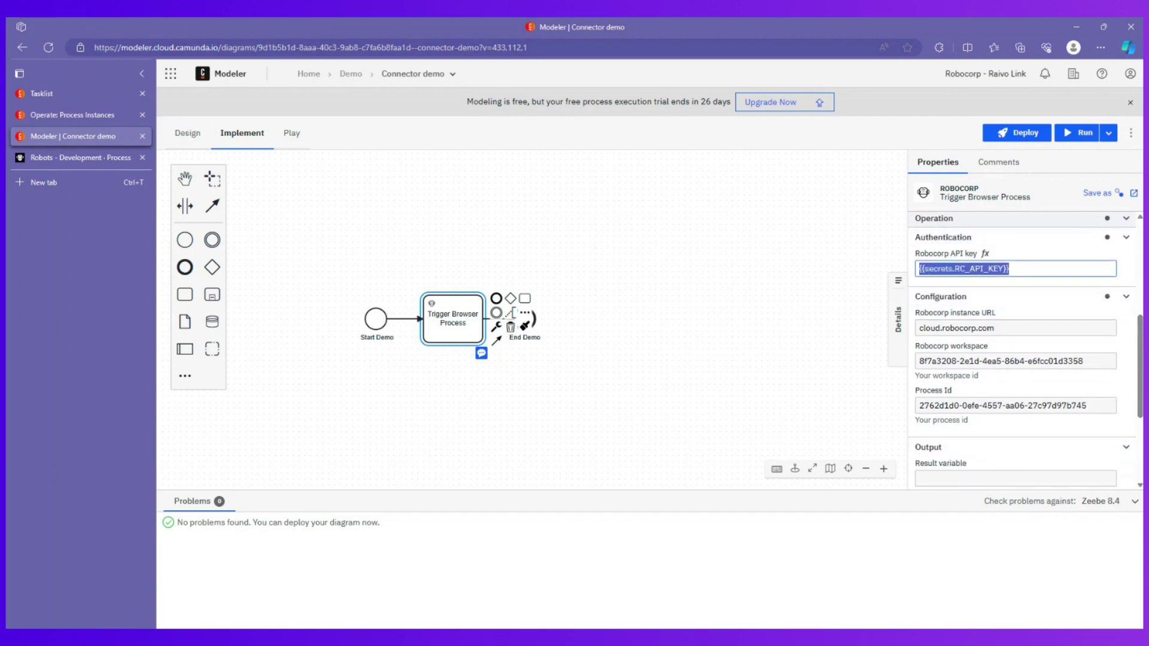
Collapse the task's Configuration section and review its template, operation, authentication, output and error handling settings.
left_click(1030, 294)
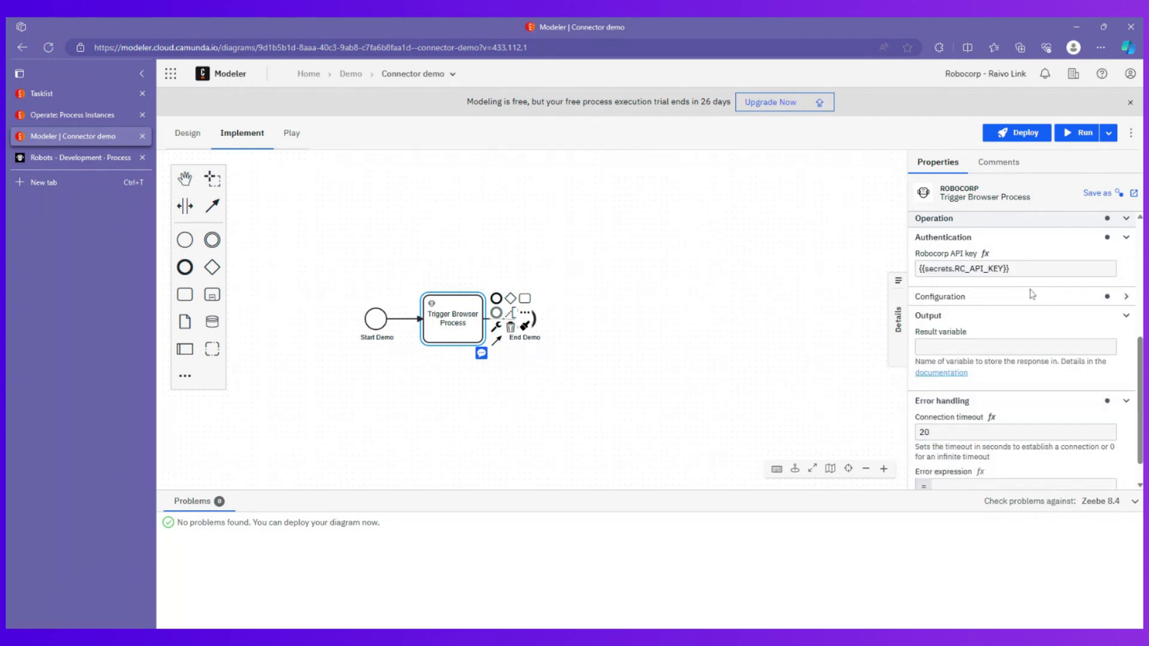
scroll(1041, 287, "down", 1)
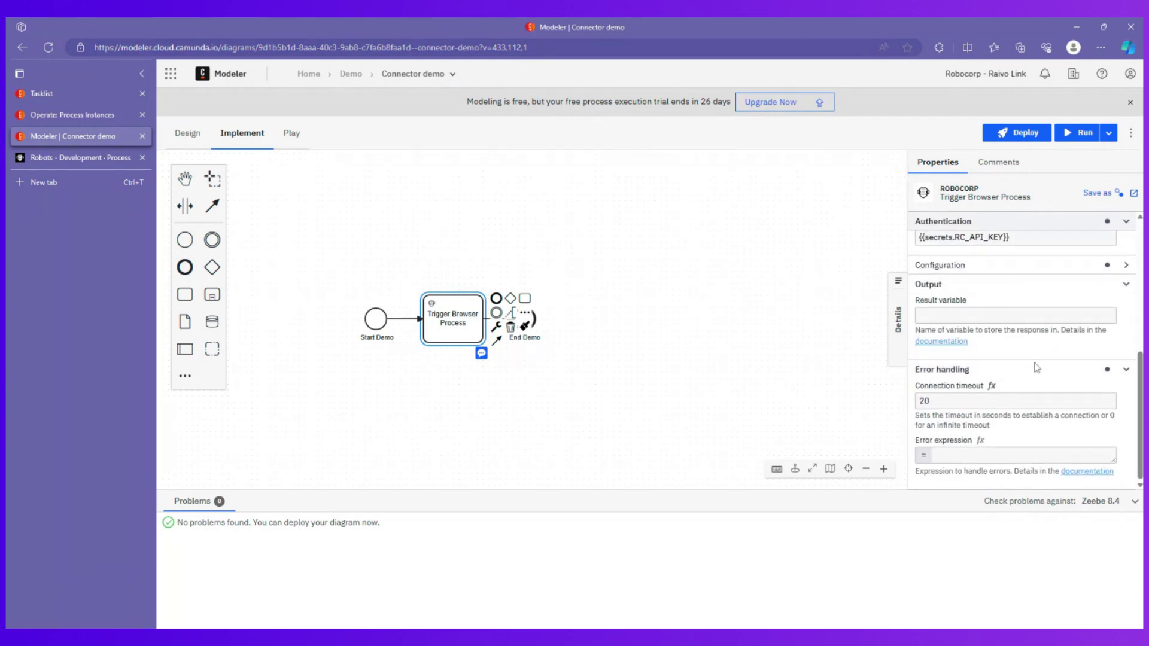
scroll(1039, 365, "up", 1)
scroll(1026, 351, "up", 2)
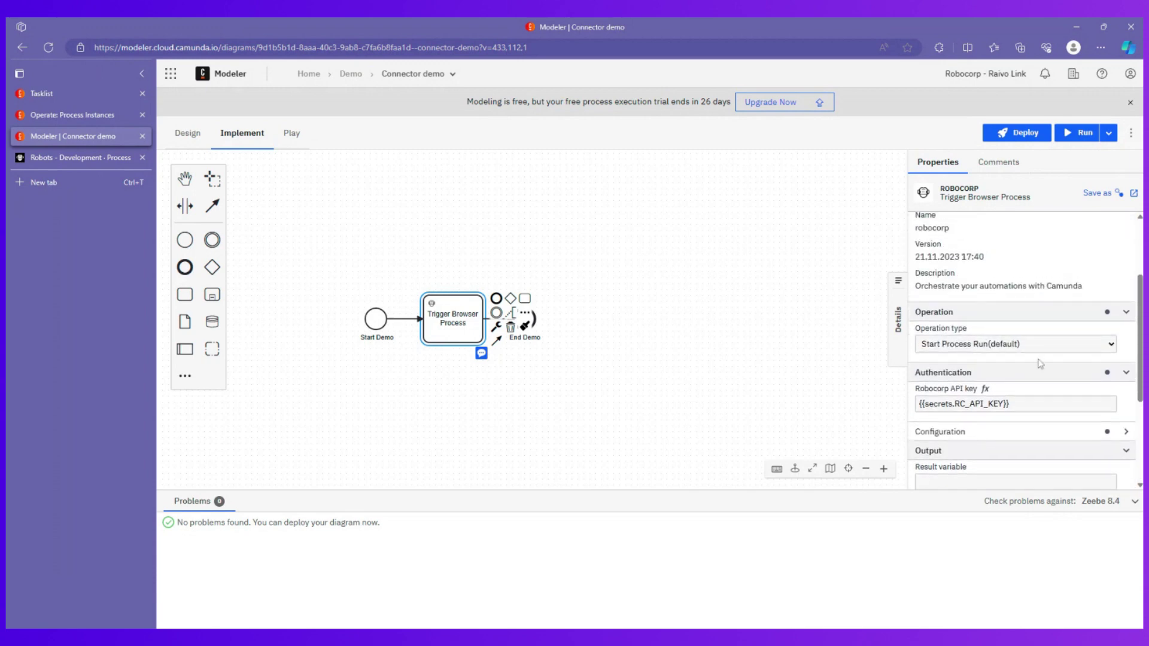
scroll(1046, 321, "down", 4)
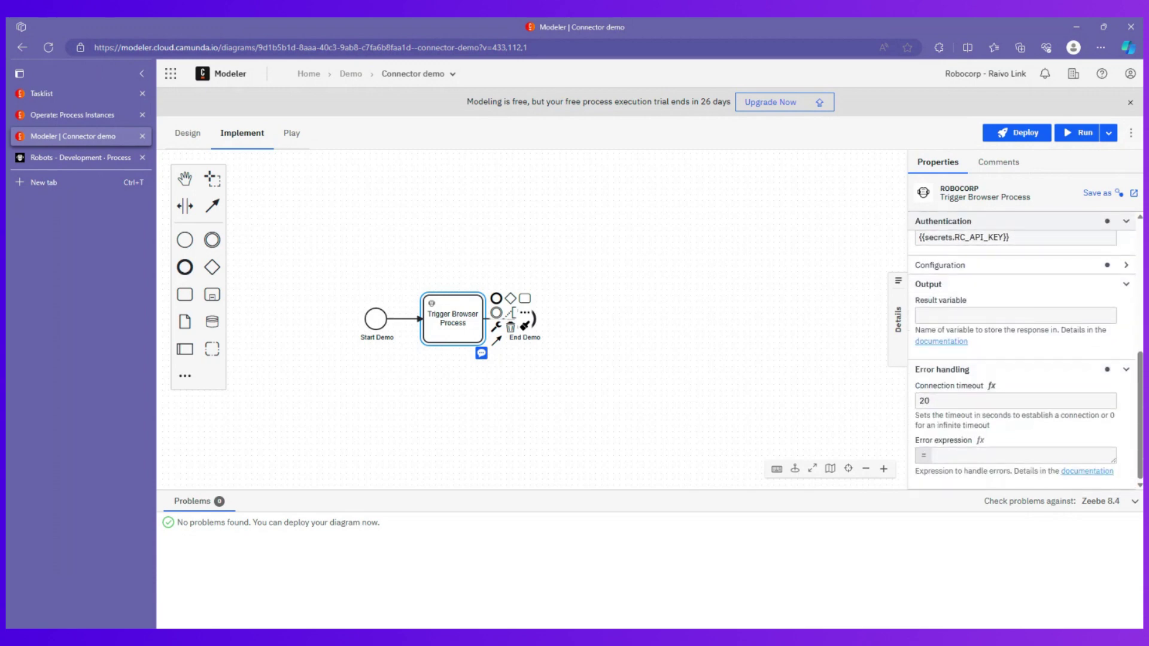
scroll(1042, 368, "up", 2)
scroll(1041, 367, "up", 3)
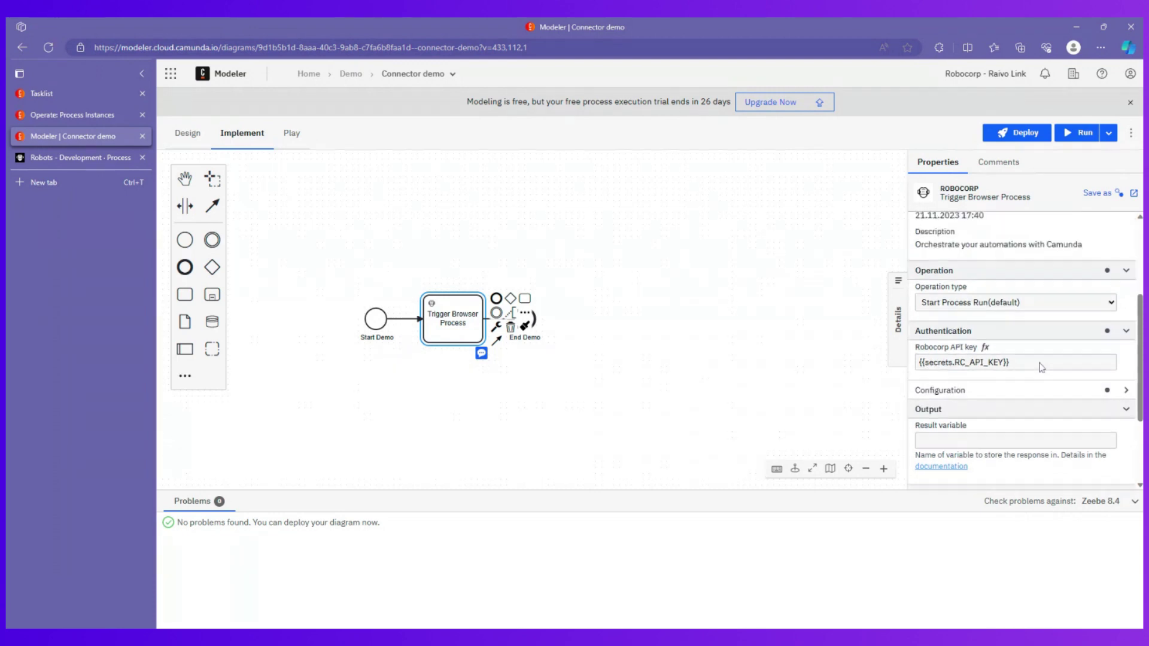
scroll(1042, 366, "up", 2)
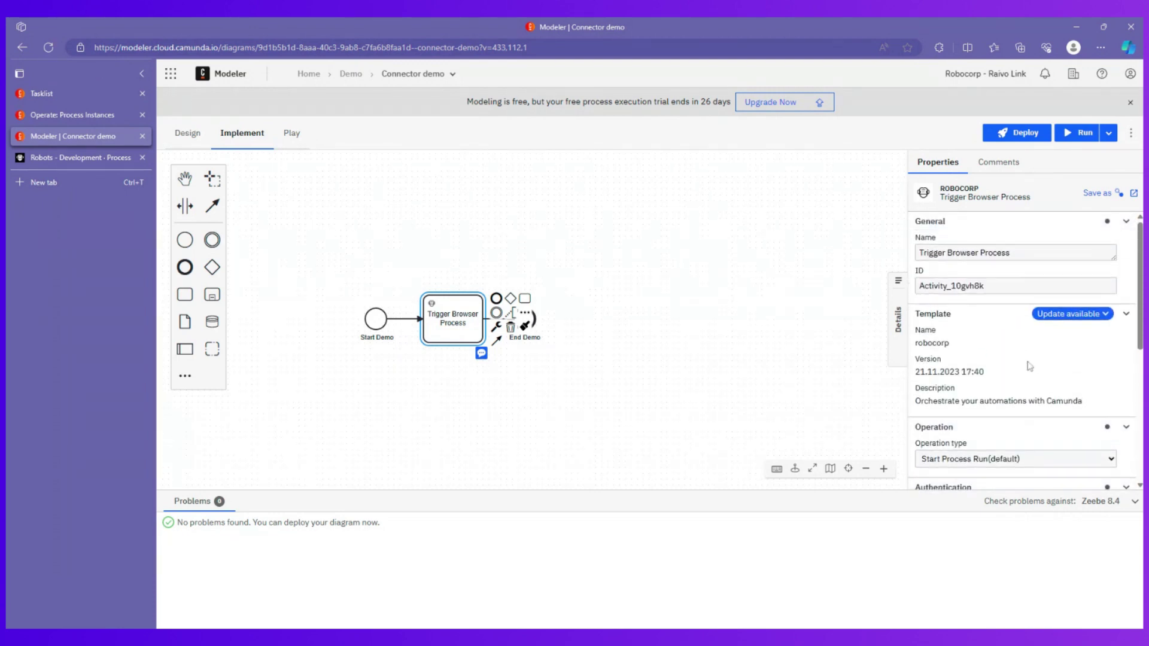
scroll(1019, 358, "down", 5)
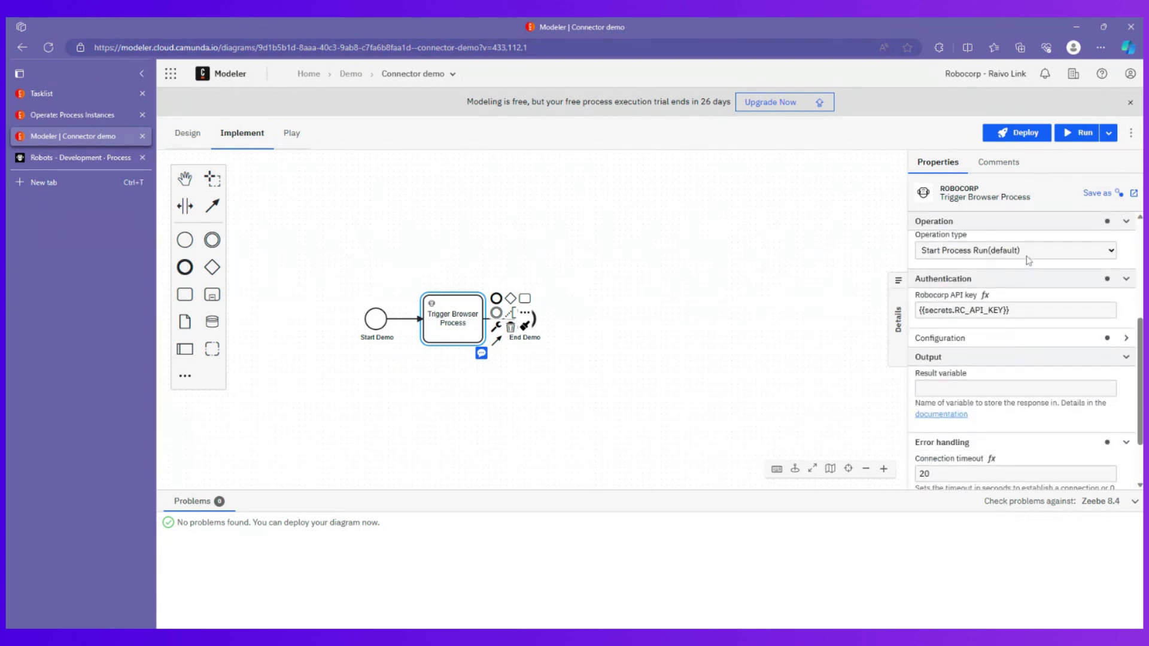
scroll(1075, 343, "down", 2)
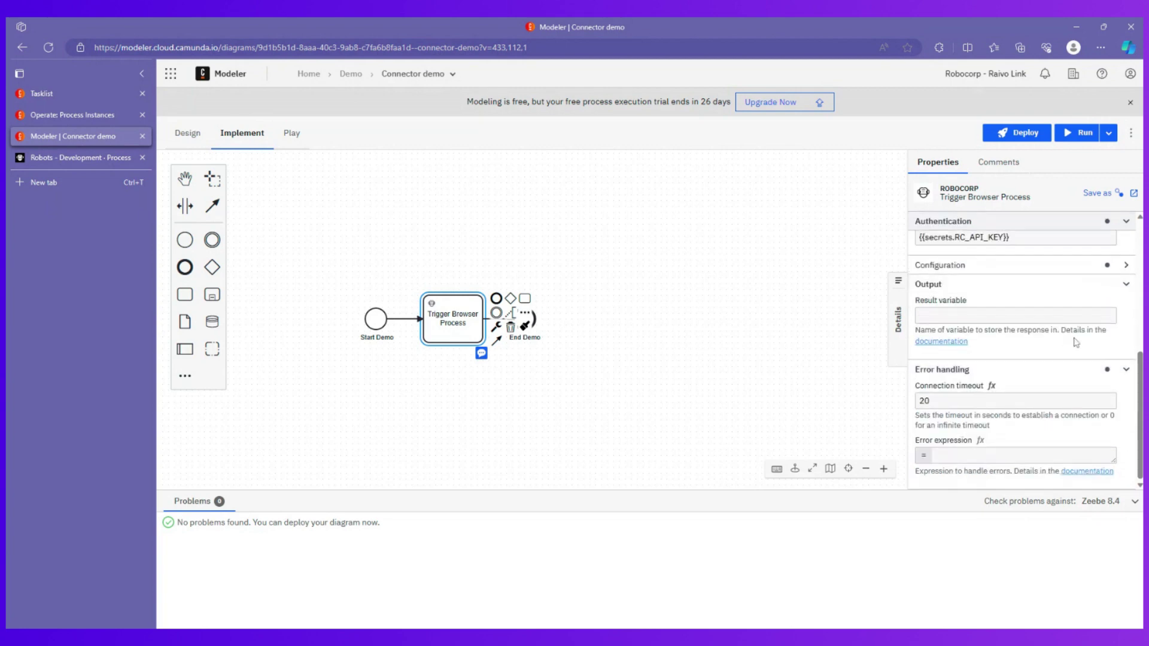
left_click(647, 367)
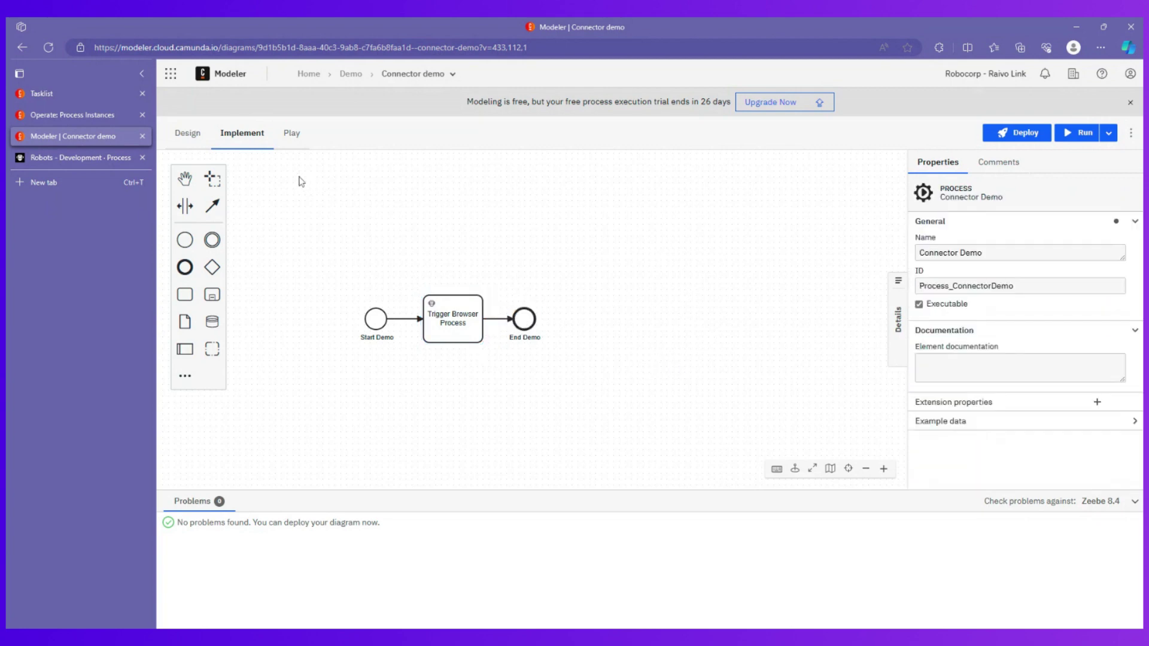
Start a play session of the Connector Demo process, review its variables, and close it.
left_click(392, 330)
left_click(475, 214)
left_click(293, 134)
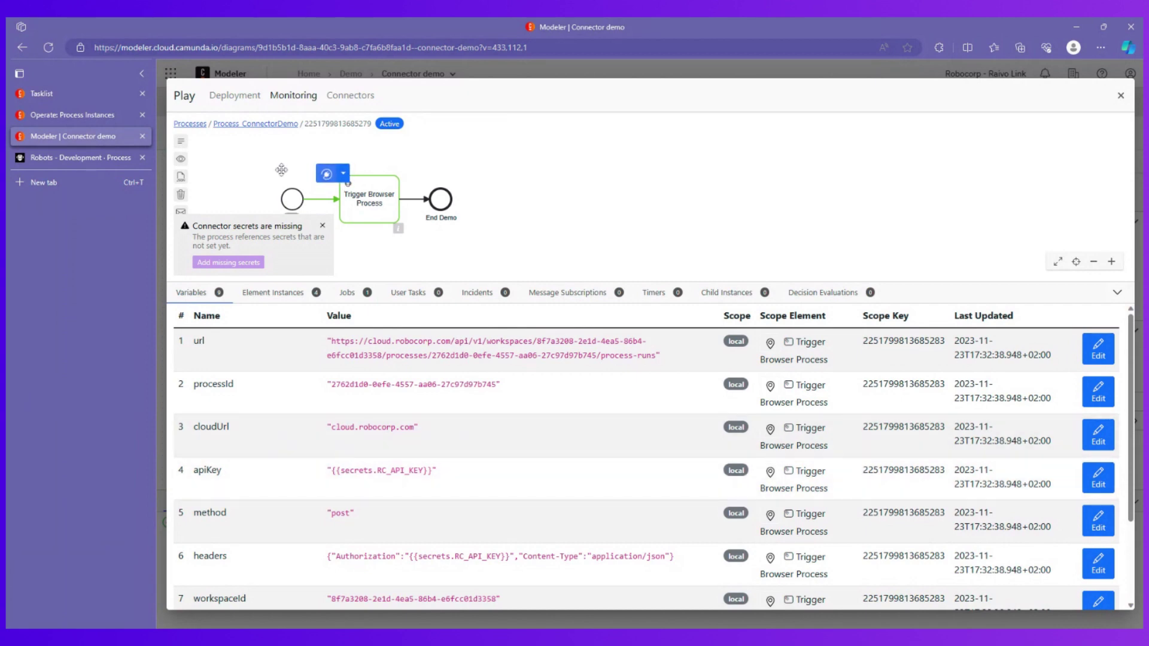
left_click(1121, 95)
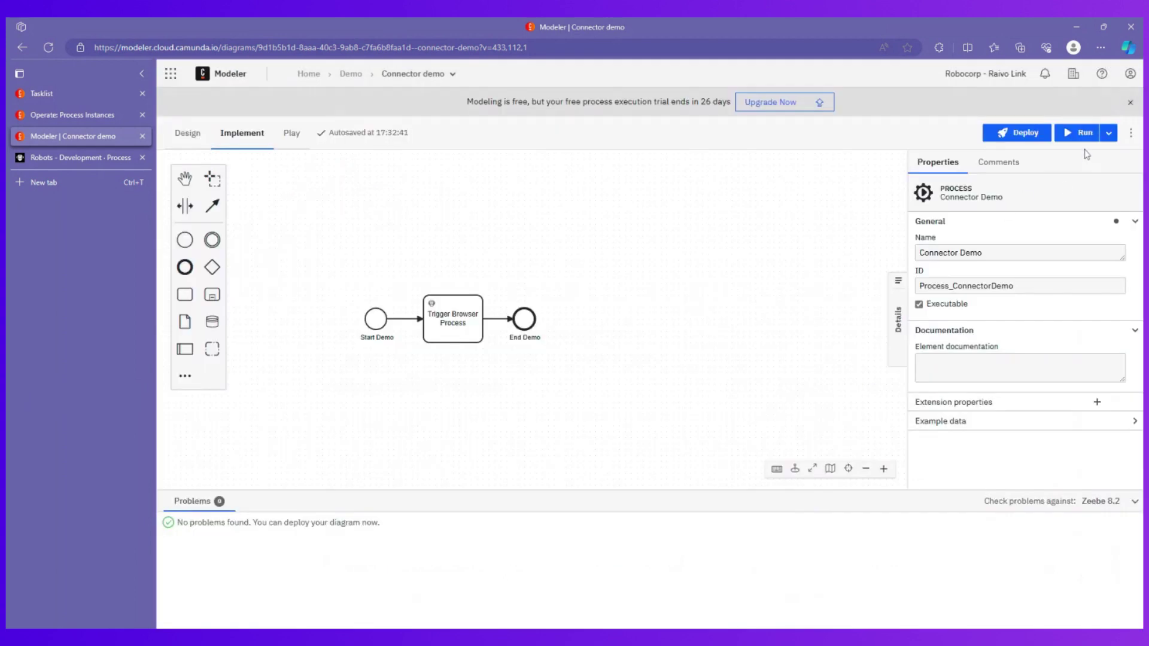
Run a Connector Demo instance on the Tutorial cluster without variables and open the started instance in Operate.
left_click(1086, 132)
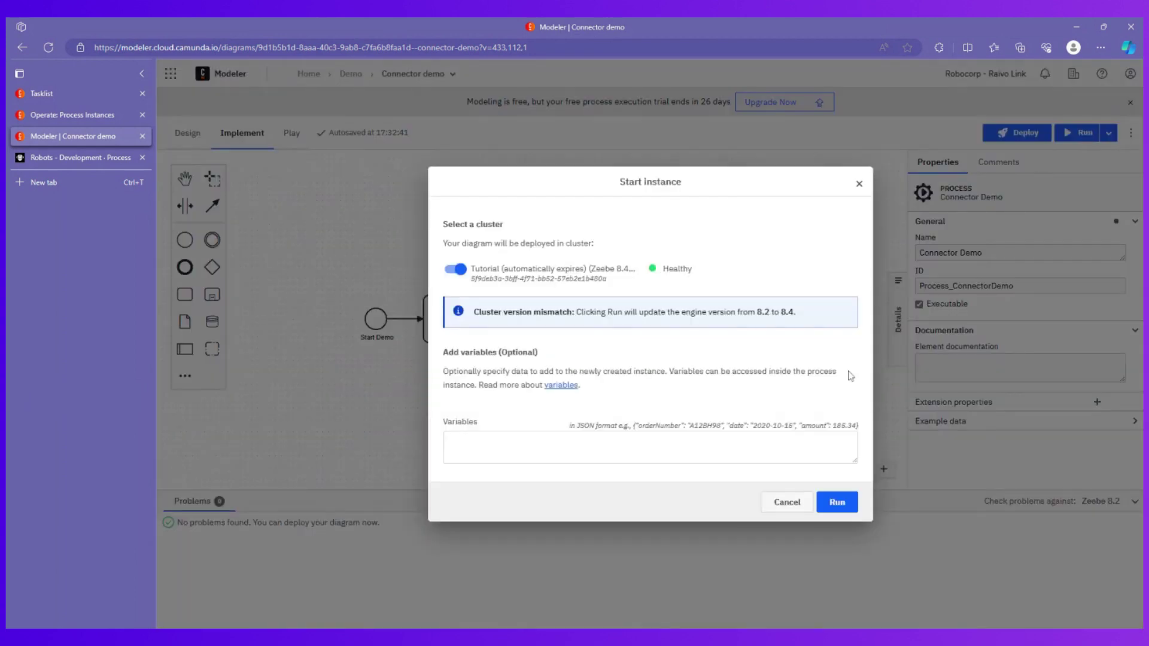
left_click(836, 502)
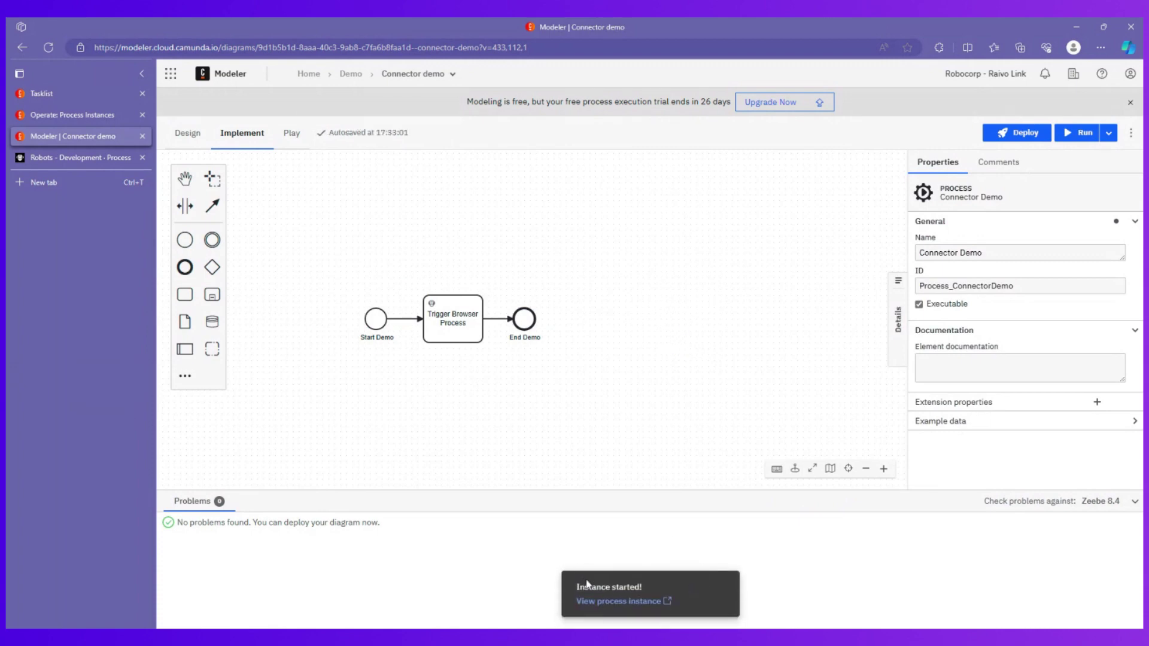
left_click(647, 602)
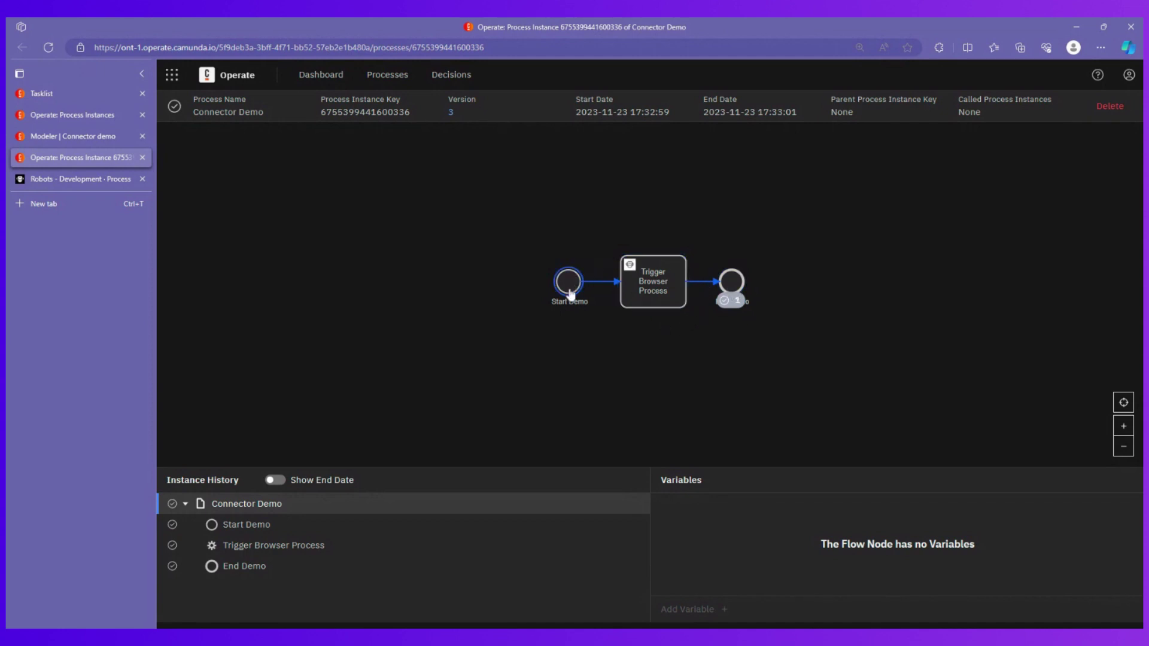
Check the Browser process's runs in Robocorp, and return to Camunda Modeler to review the Trigger Browser Process task's settings.
left_click(61, 179)
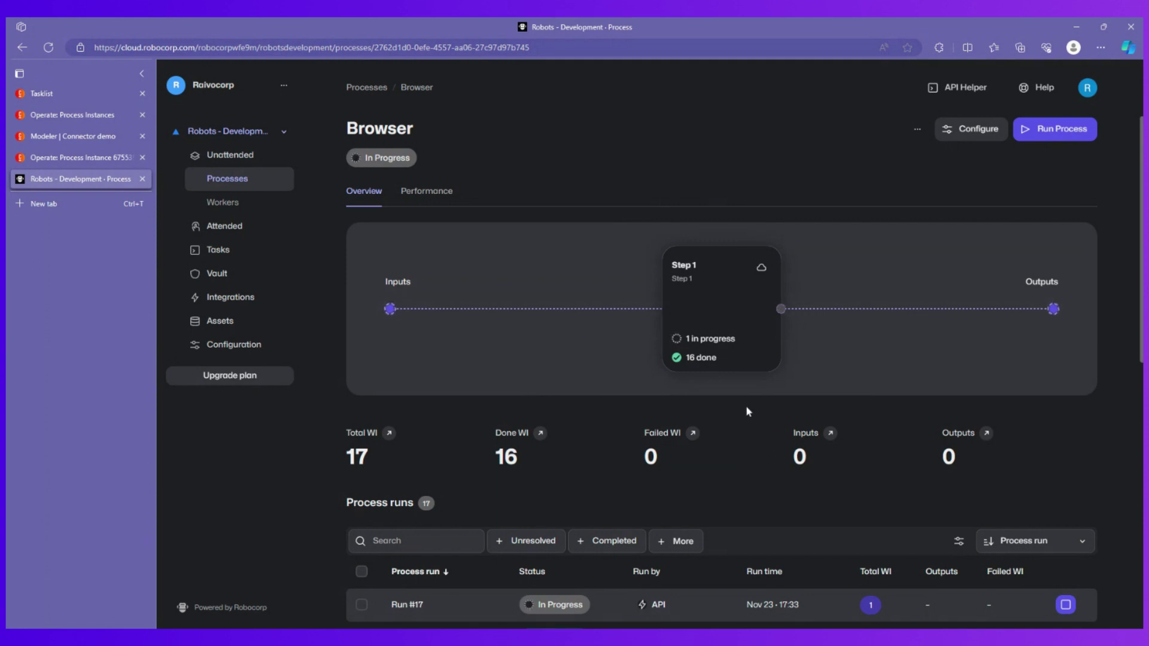
left_click(70, 141)
left_click(457, 317)
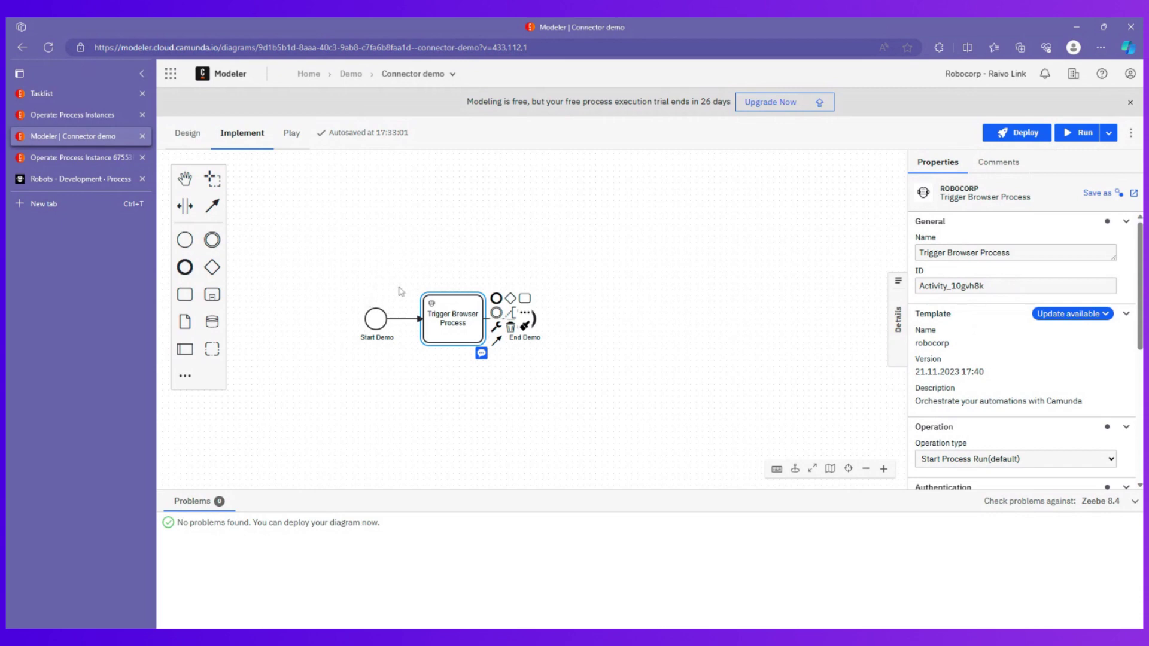
scroll(1050, 343, "down", 5)
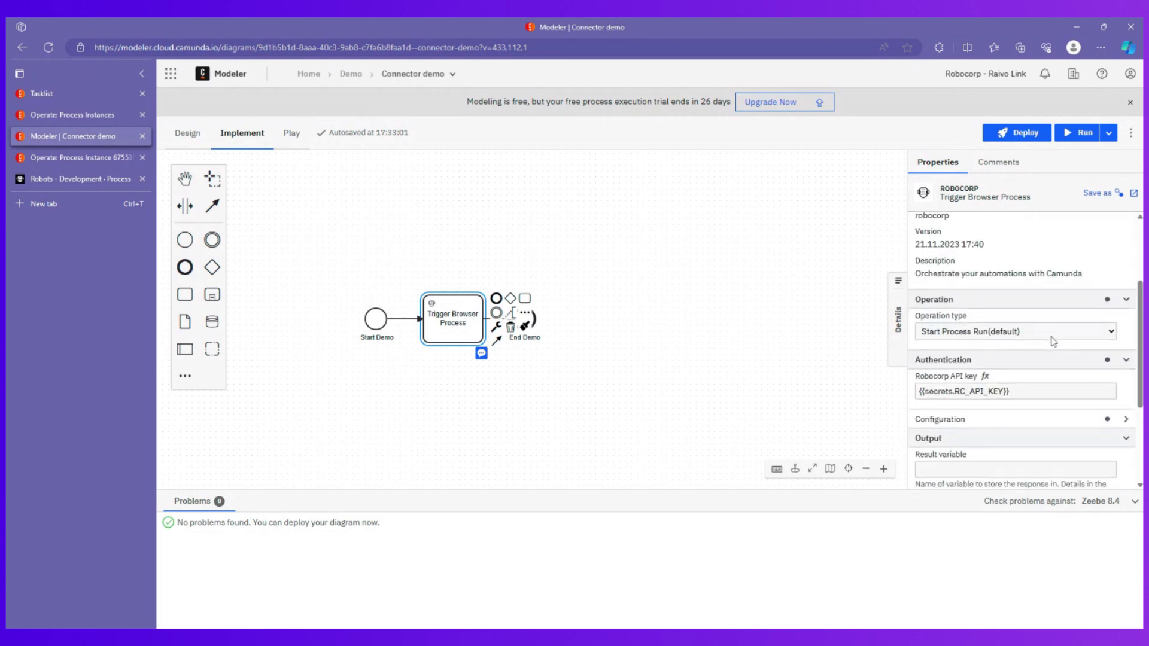
Open the robocorp connector template in the Demo project.
left_click(308, 73)
left_click(225, 397)
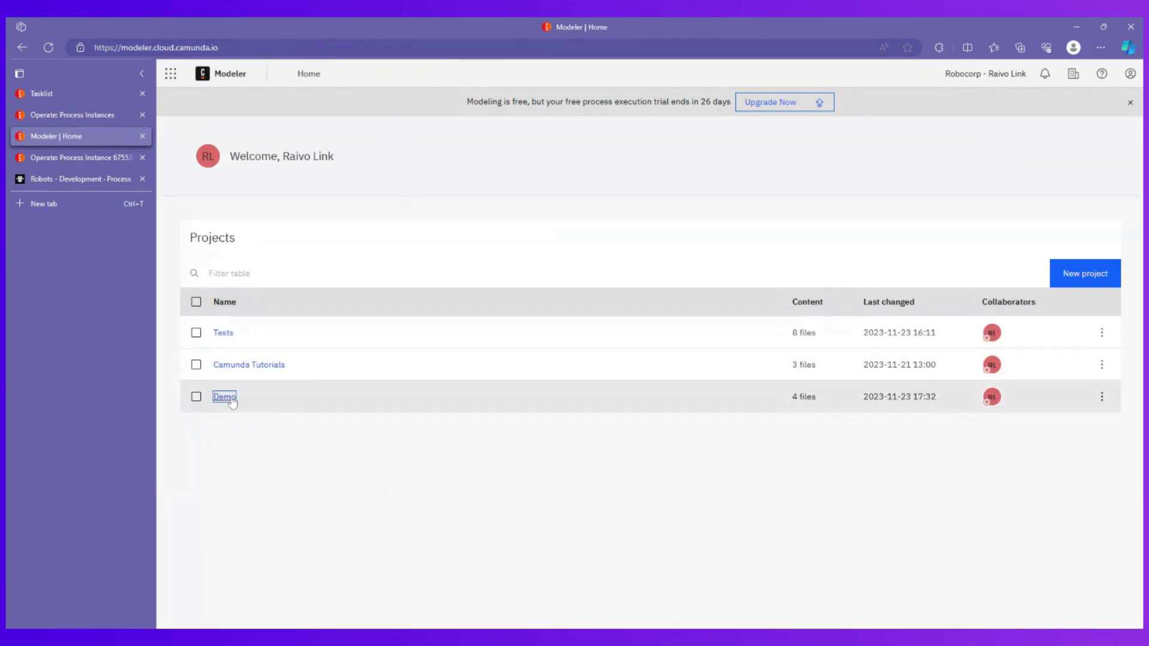
left_click(250, 361)
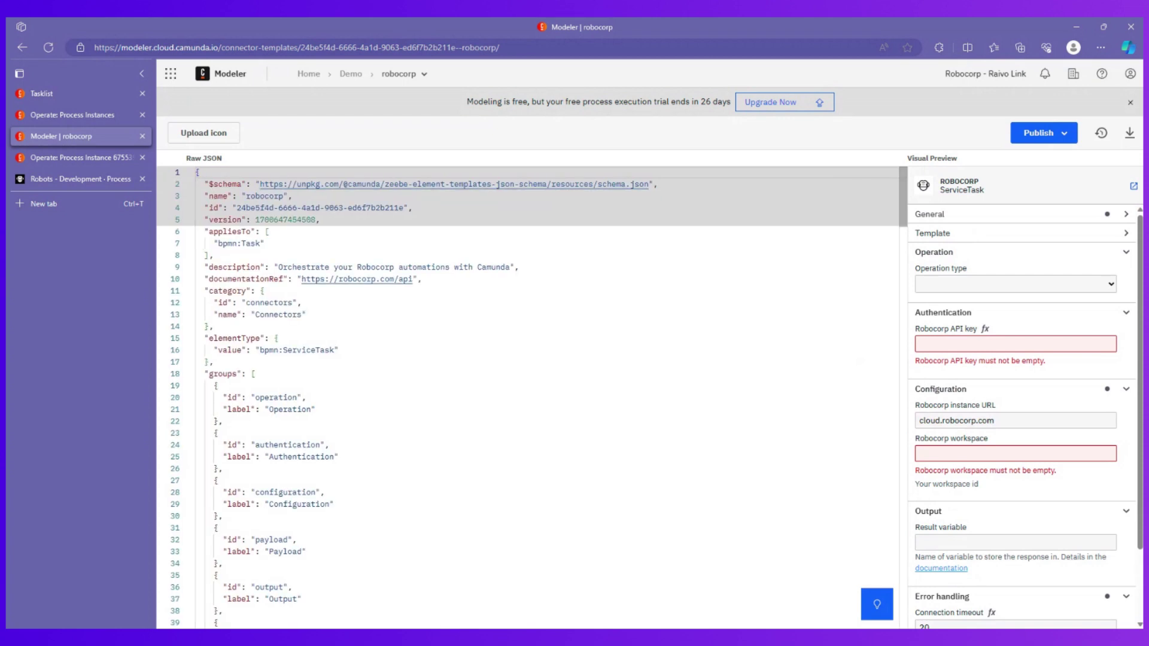
Examine how the robocorp template's JSON properties define the connector's fields, and compare them with the visual preview.
scroll(527, 398, "down", 7)
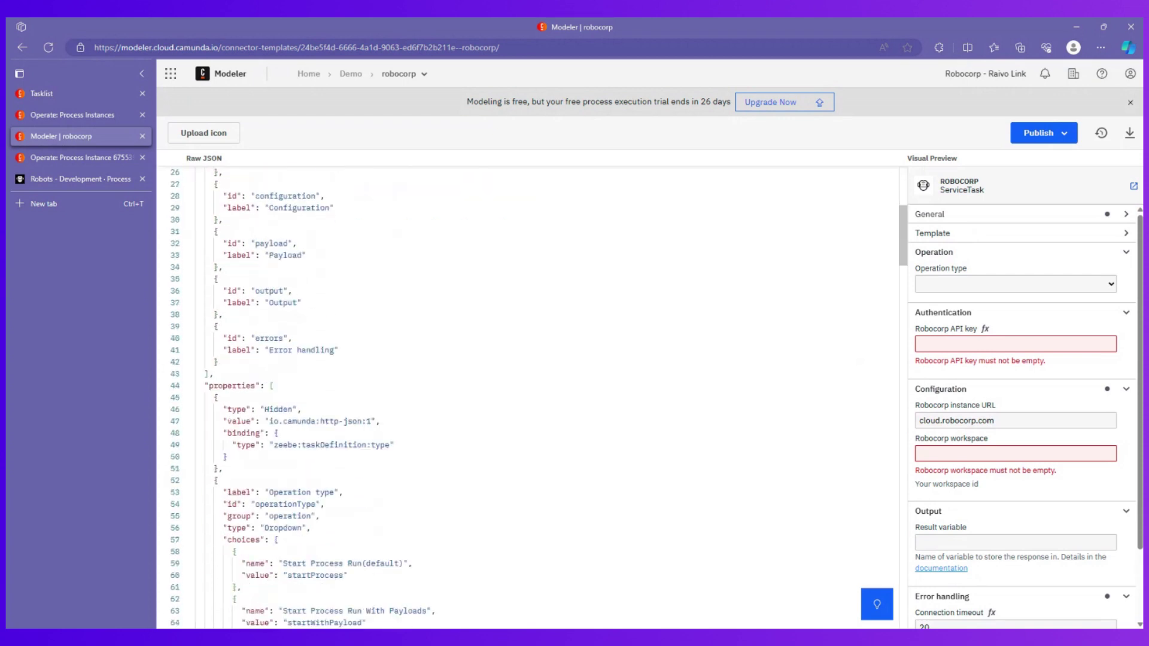
scroll(527, 398, "down", 8)
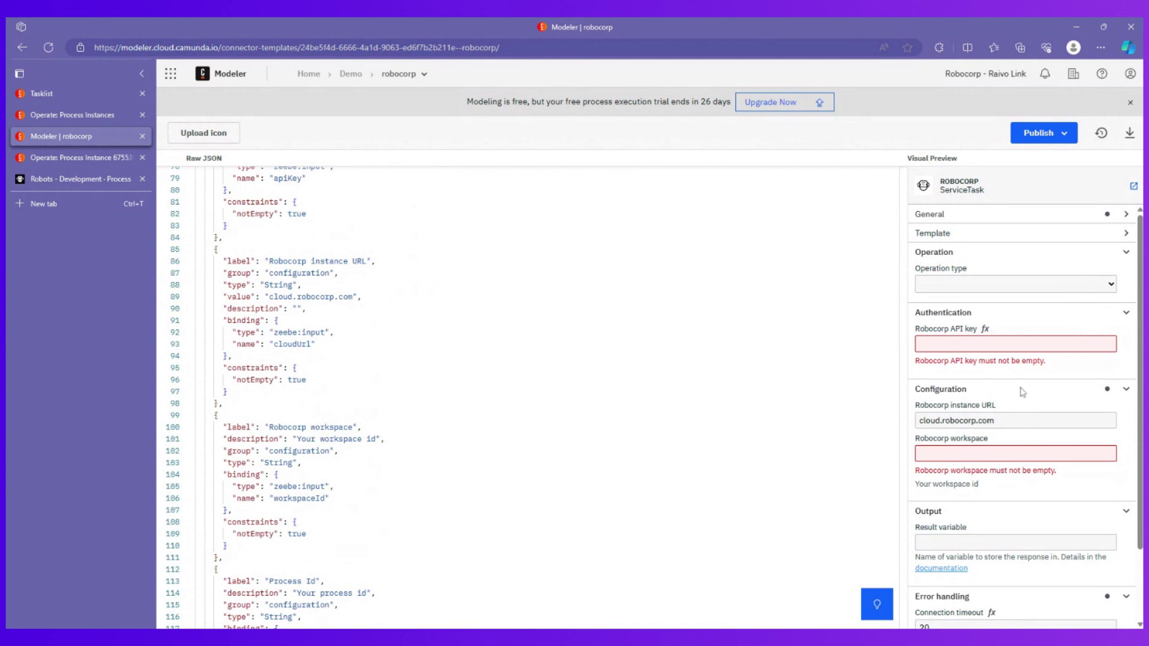
scroll(1015, 388, "down", 2)
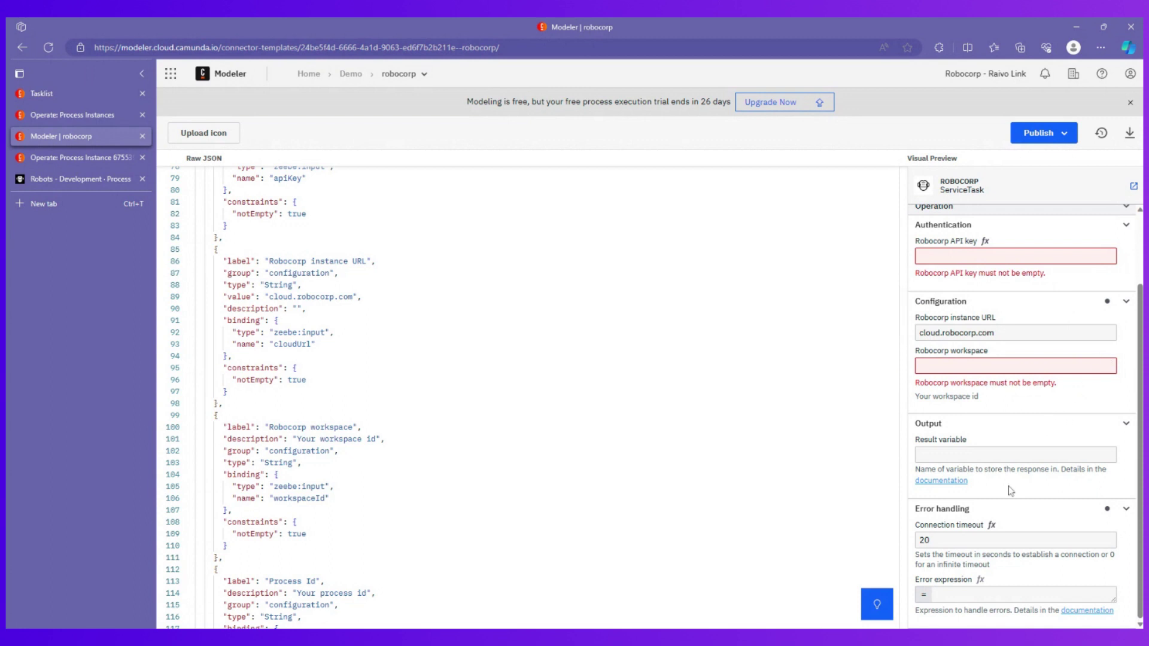
scroll(1026, 440, "up", 2)
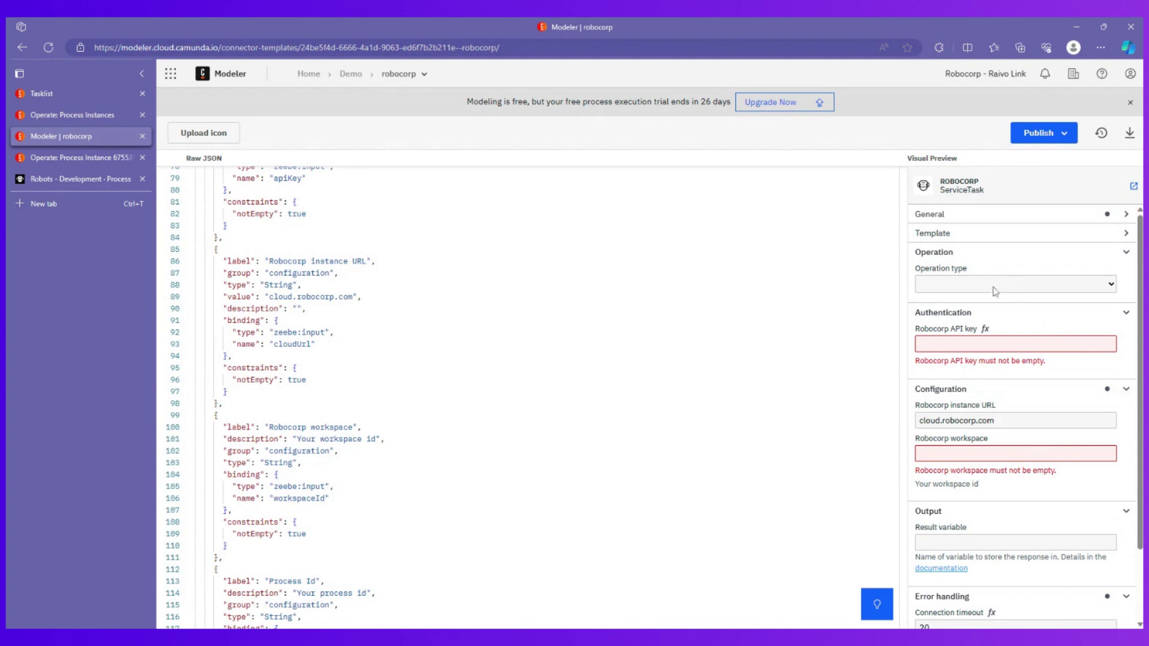
scroll(838, 359, "down", 3)
scroll(527, 395, "down", 15)
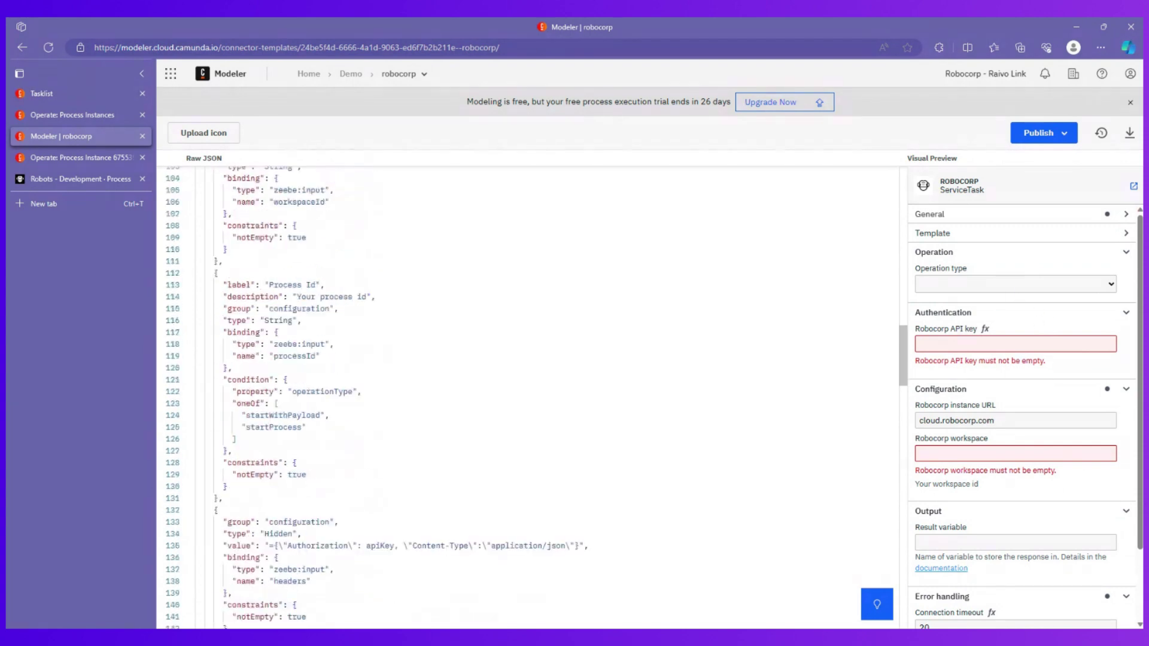
scroll(533, 397, "down", 10)
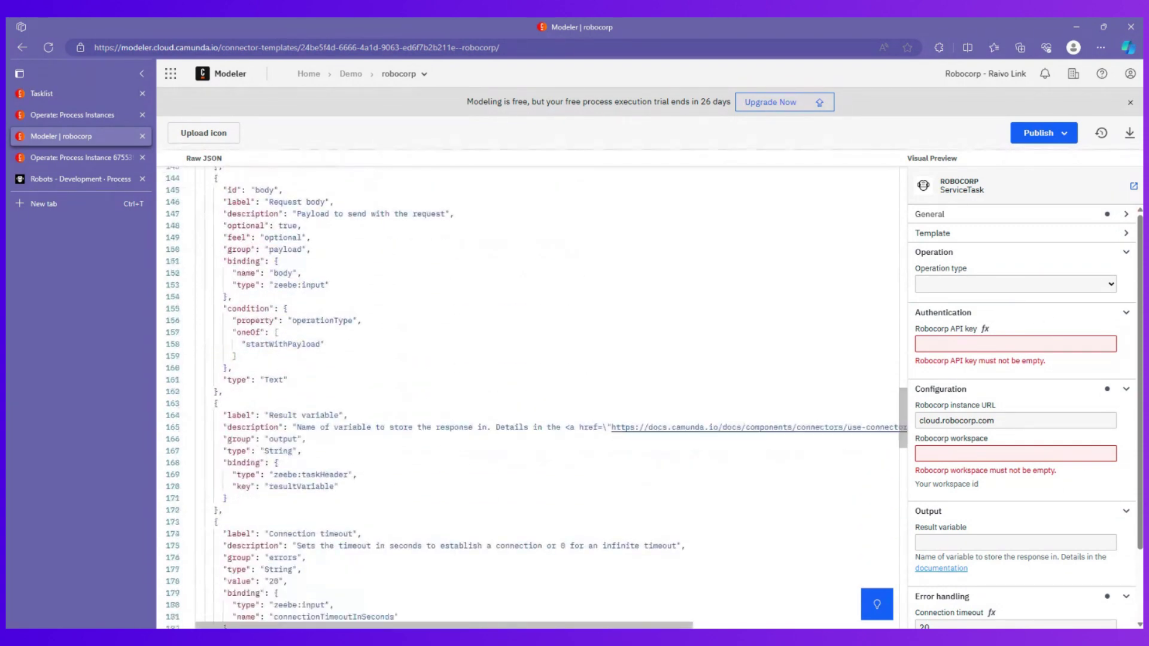
Examine the remaining robocorp template JSON, covering the hidden method and URL properties, the error expression and the icon.
scroll(527, 395, "down", 8)
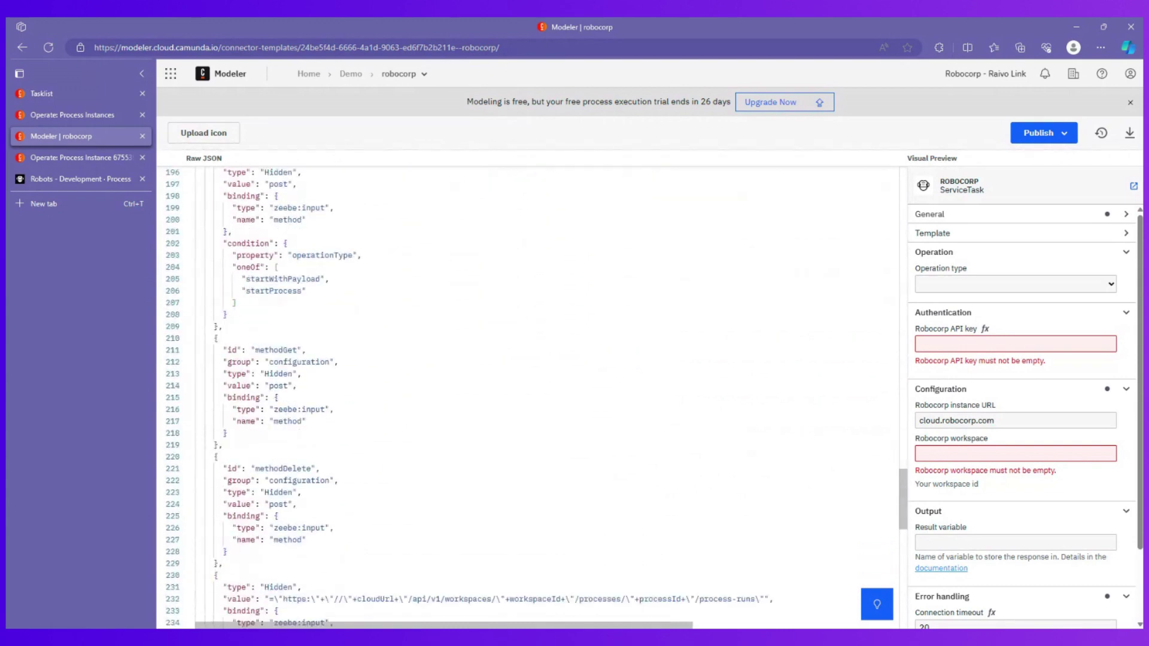
scroll(527, 395, "down", 3)
scroll(532, 397, "down", 4)
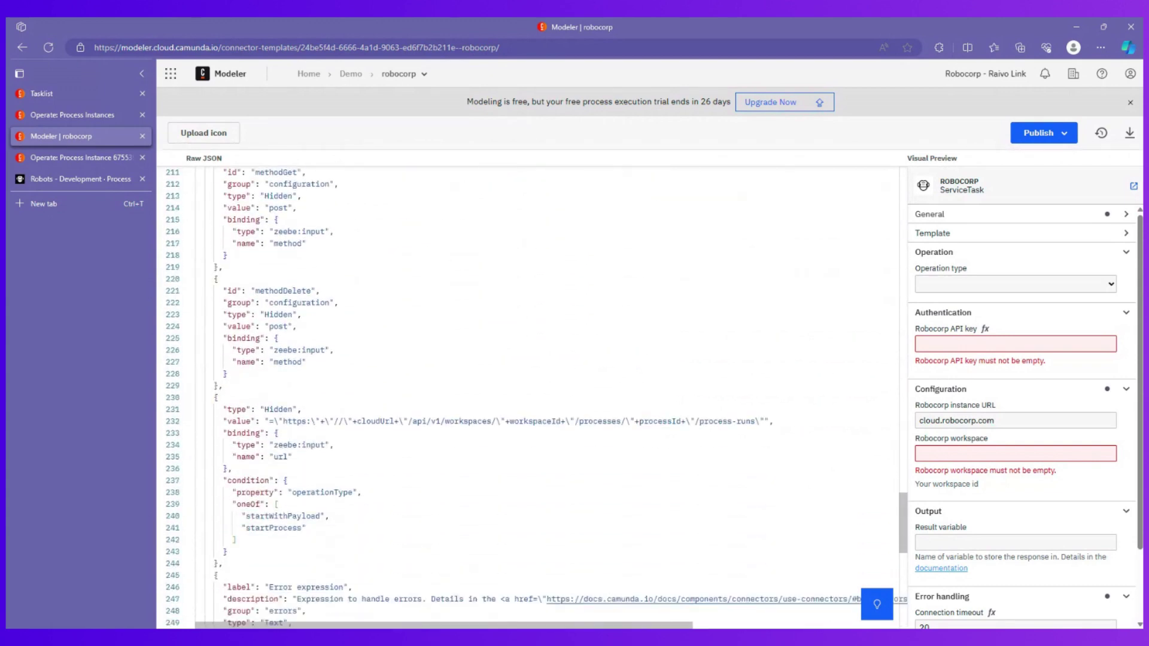
scroll(532, 395, "down", 3)
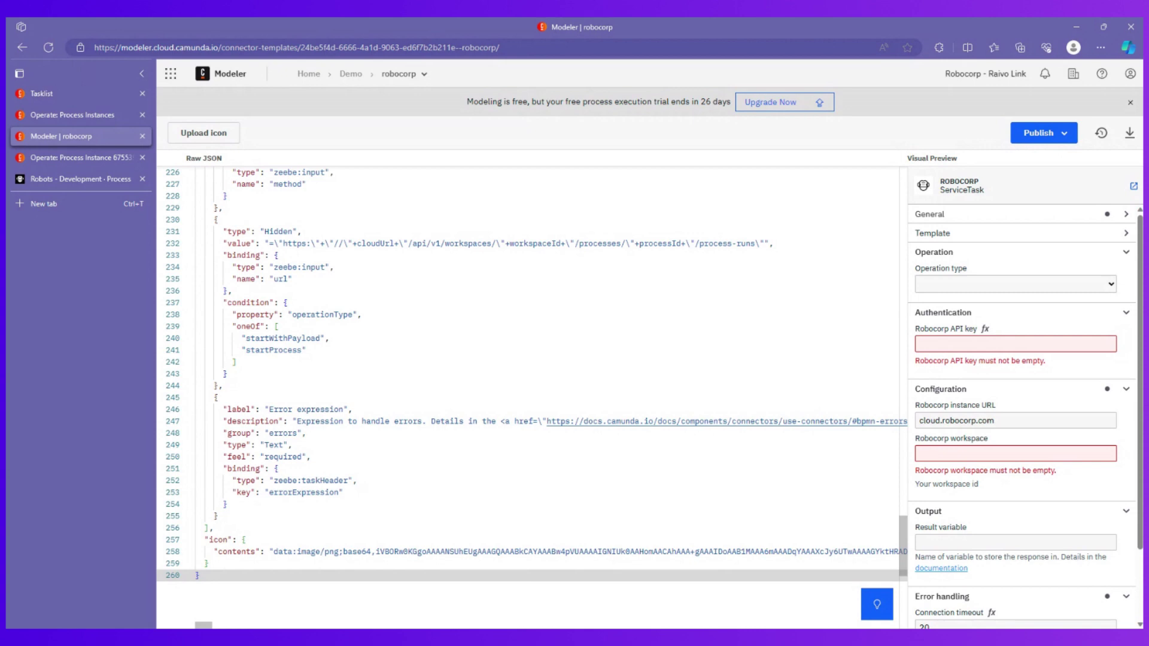
scroll(533, 395, "up", 6)
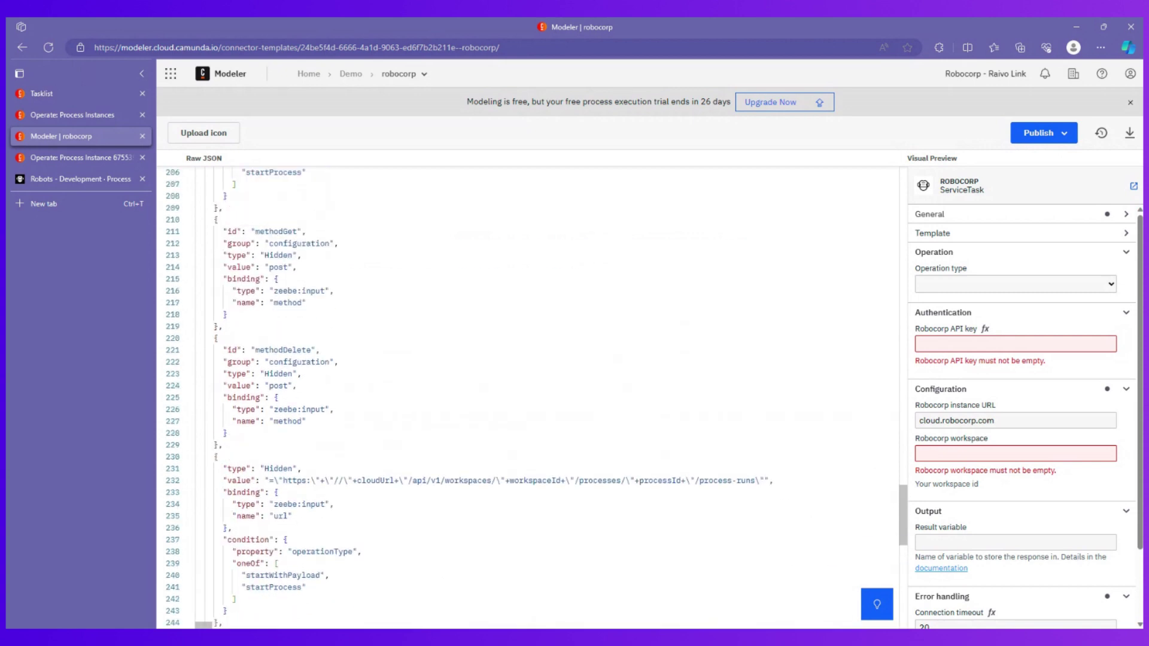
scroll(532, 395, "up", 2)
scroll(533, 395, "up", 6)
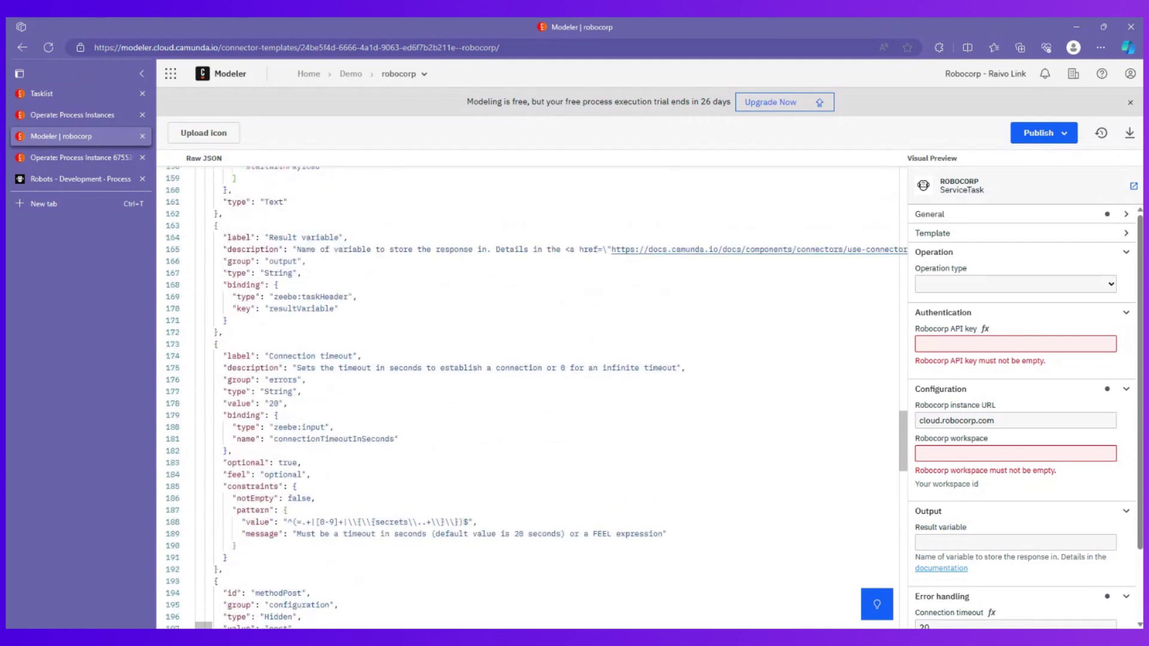
Switch to Robocorp and open the API reference from the Browser process's API Helper.
left_click(81, 179)
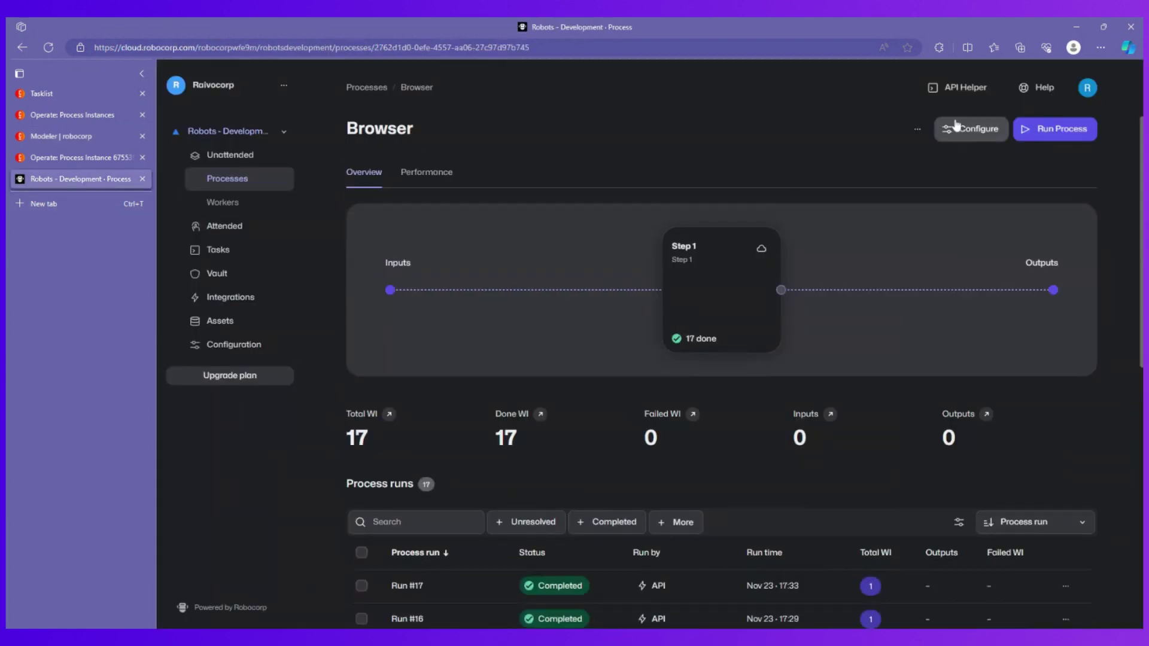
left_click(965, 89)
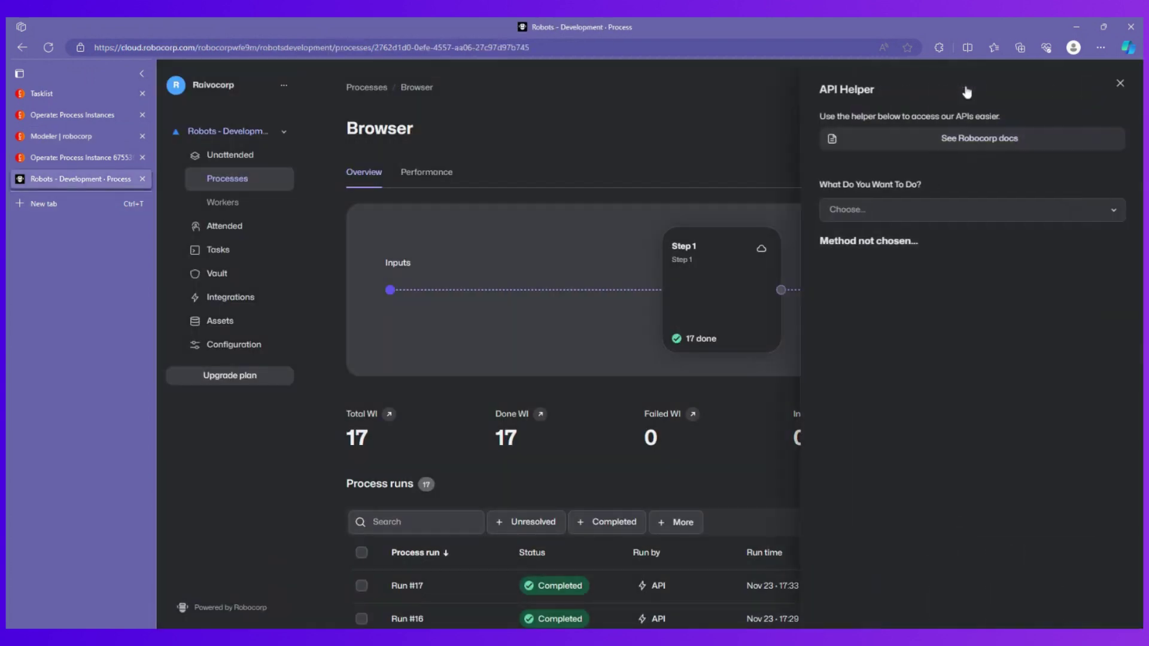
left_click(960, 139)
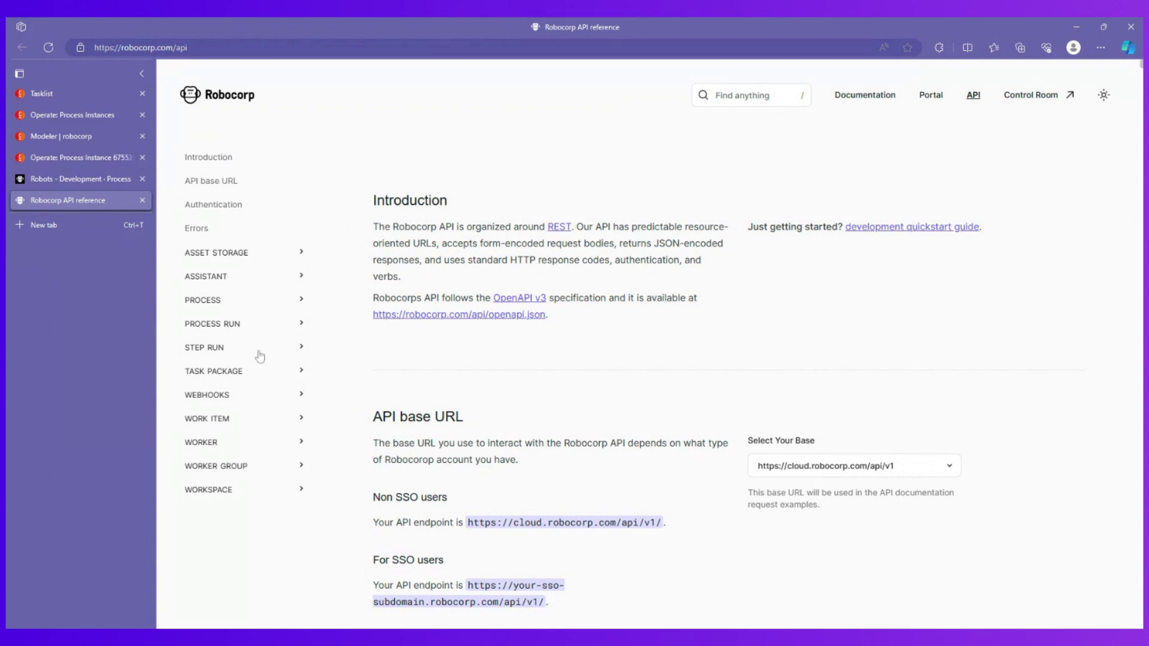
Expand the Assistant, Process and Step Run endpoint groups in the Robocorp API reference.
scroll(260, 357, "down", 3)
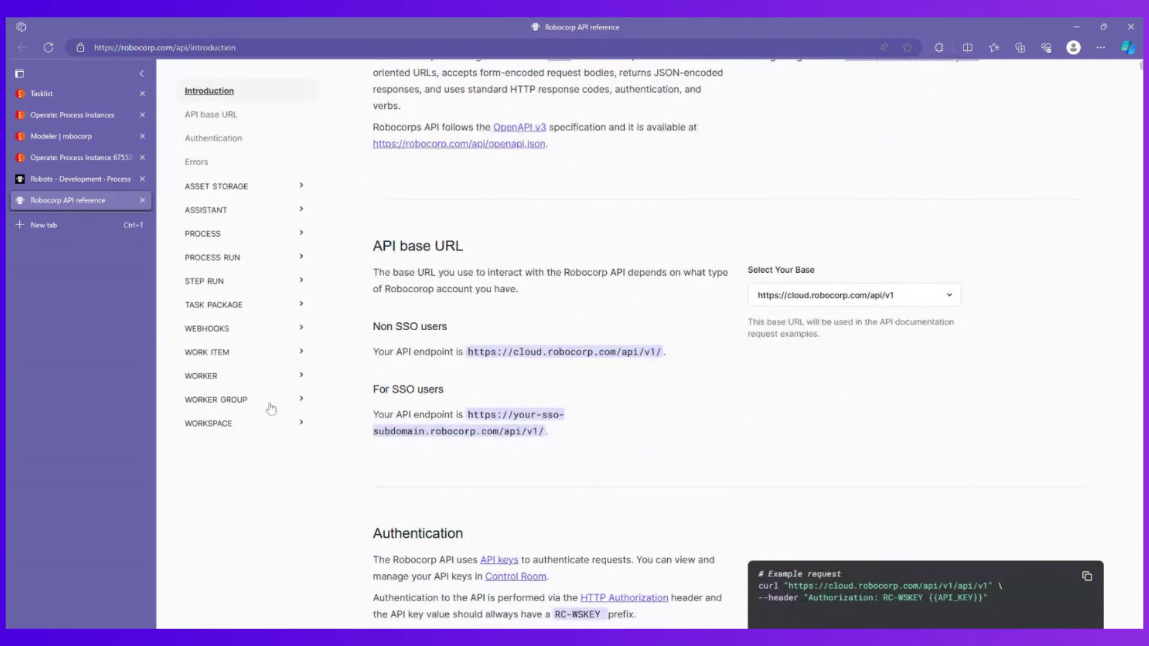
scroll(271, 408, "up", 2)
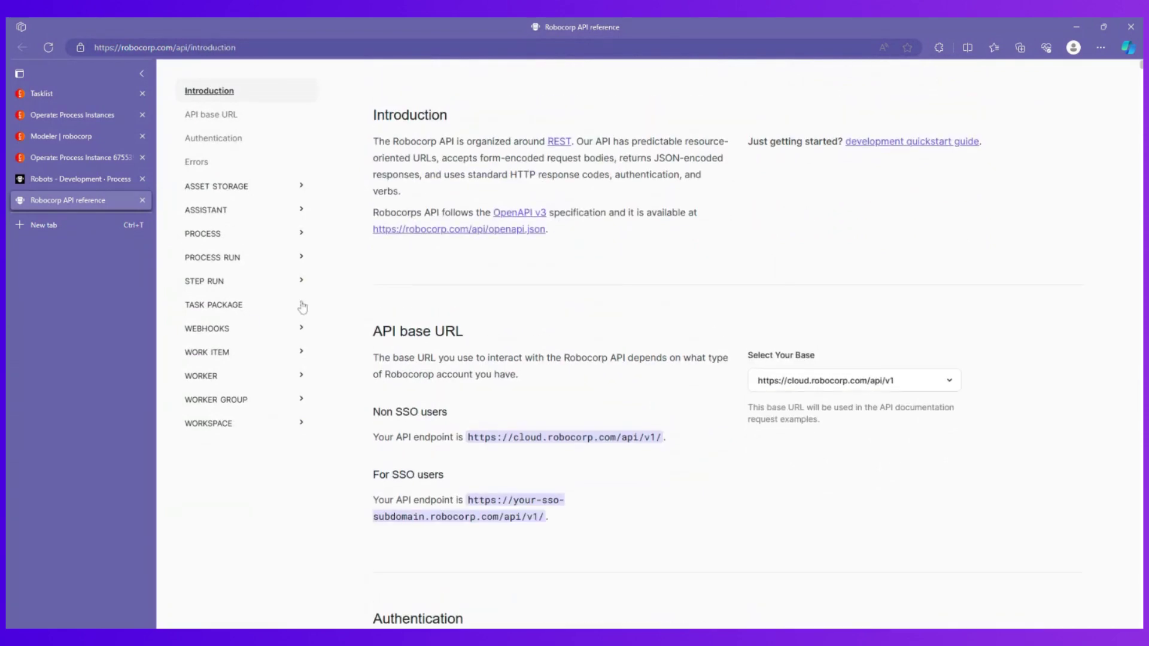
left_click(221, 212)
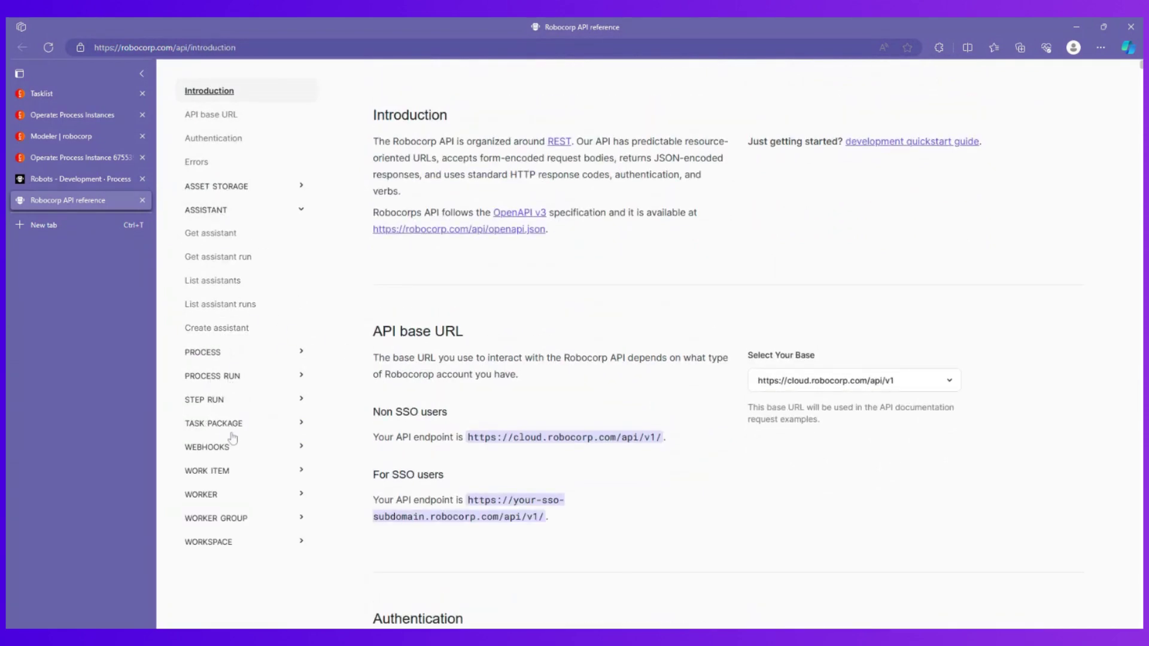
left_click(203, 354)
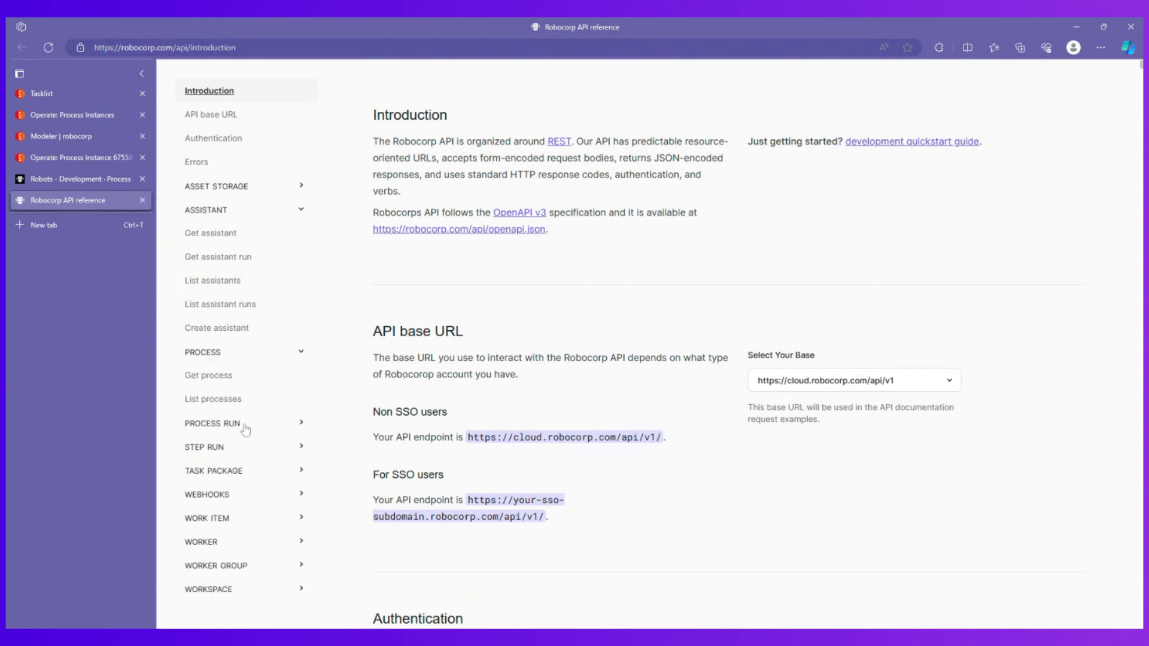
scroll(256, 444, "down", 4)
left_click(221, 449)
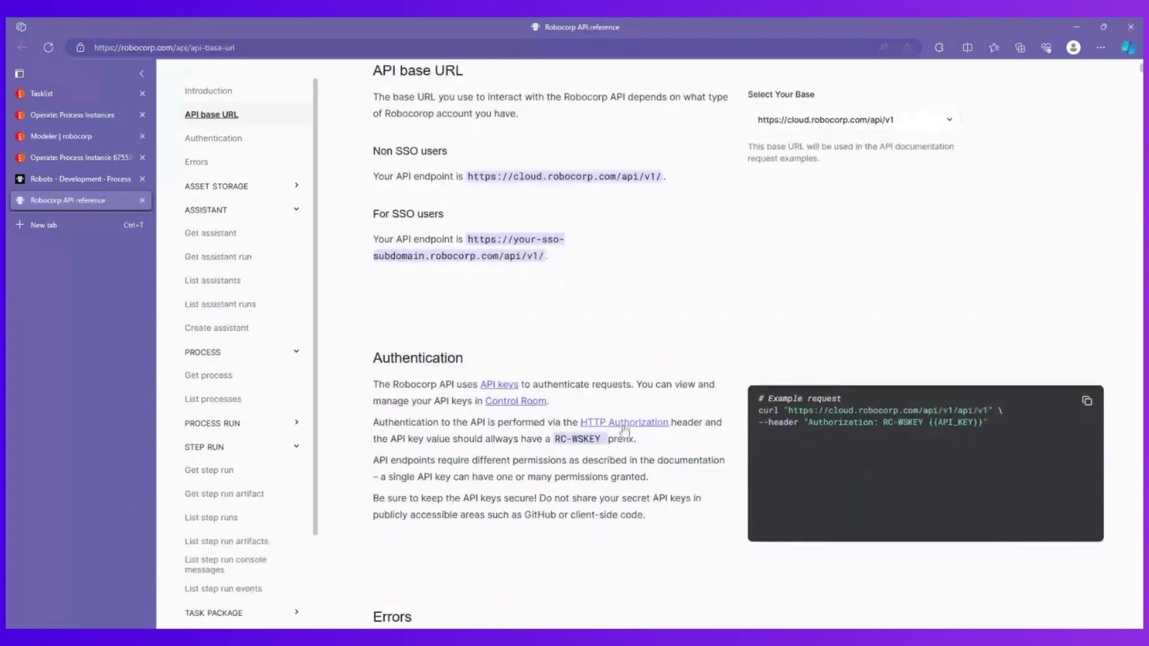
Look through the API reference's asset storage endpoints with their parameters and responses, and return to the introduction.
scroll(607, 487, "down", 10)
scroll(634, 466, "down", 10)
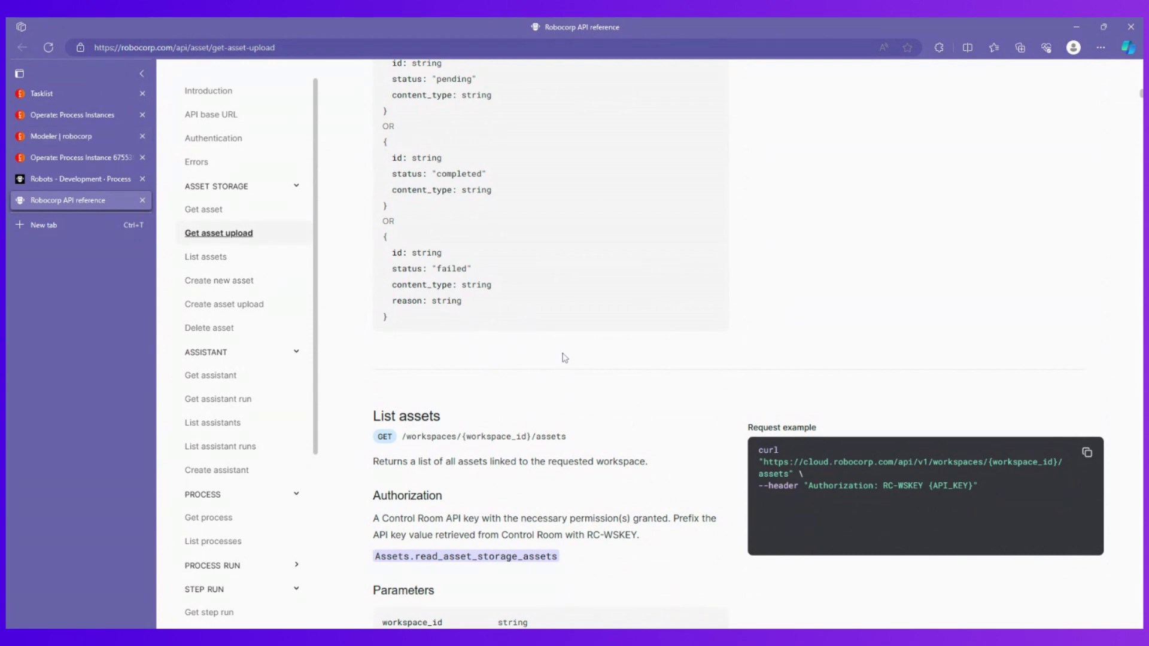
scroll(565, 358, "up", 5)
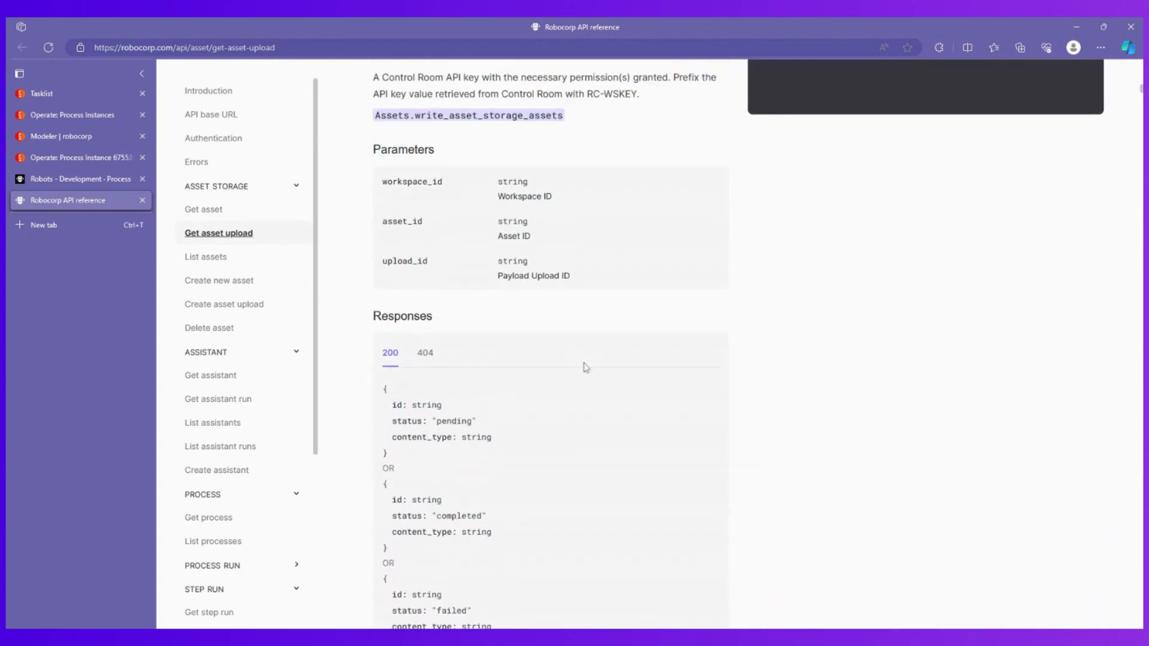
scroll(581, 365, "up", 5)
scroll(582, 364, "up", 3)
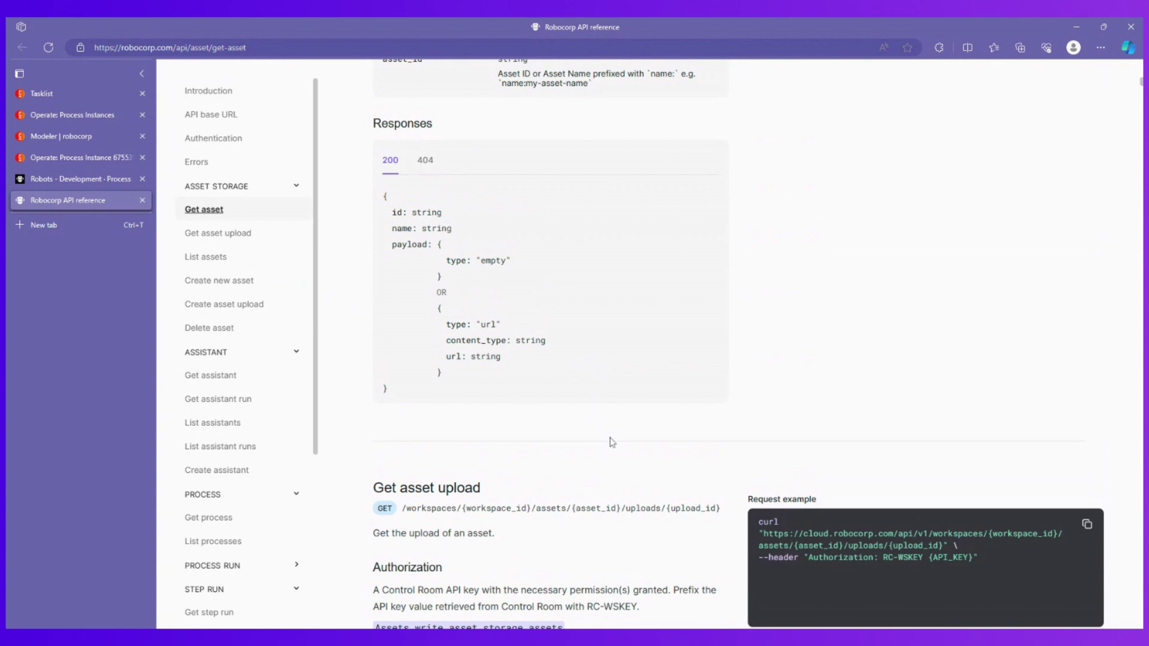
scroll(612, 442, "up", 10)
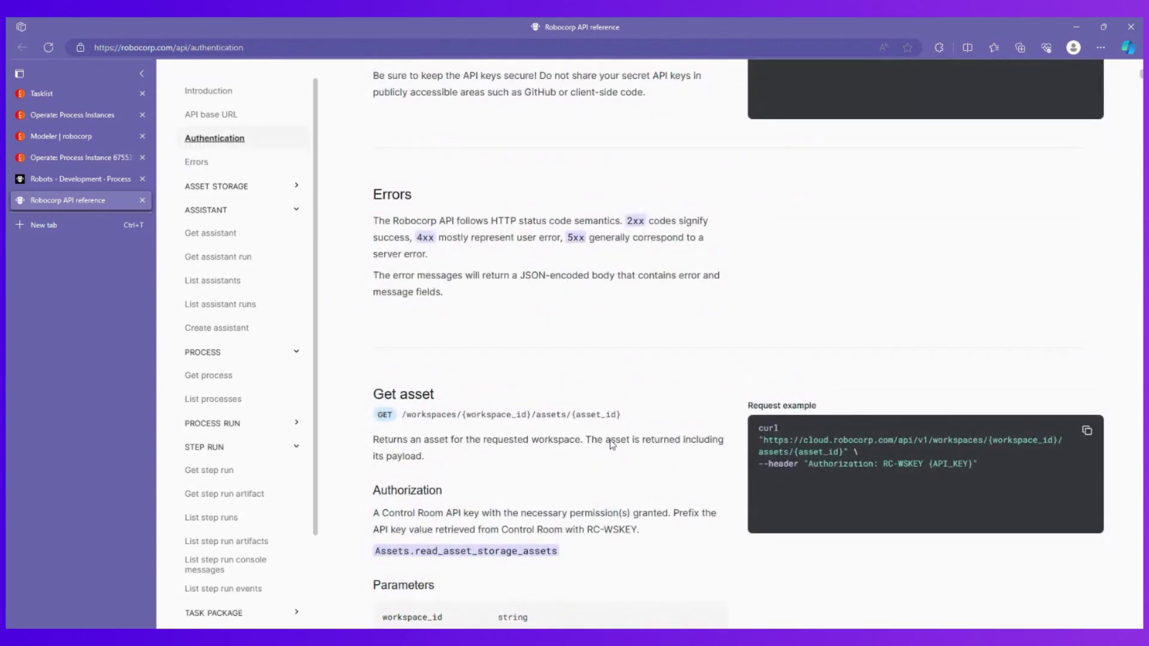
scroll(617, 440, "up", 15)
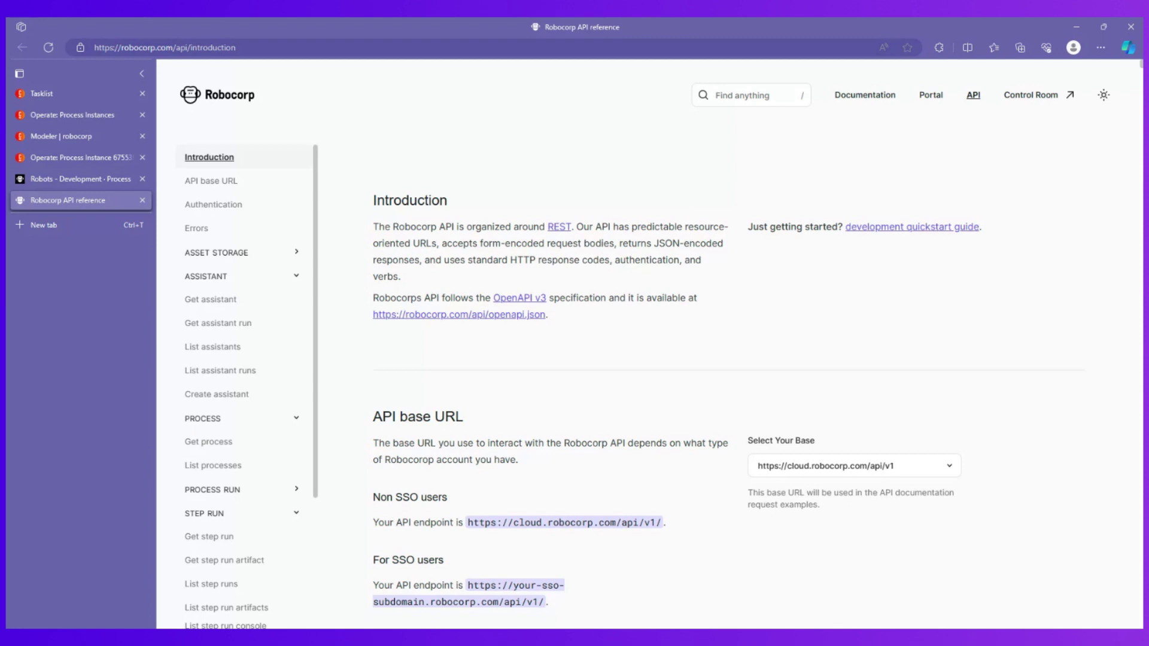
Read the API base URL, Authentication, Errors and Get asset sections, and close the Robocorp API reference.
scroll(645, 393, "down", 4)
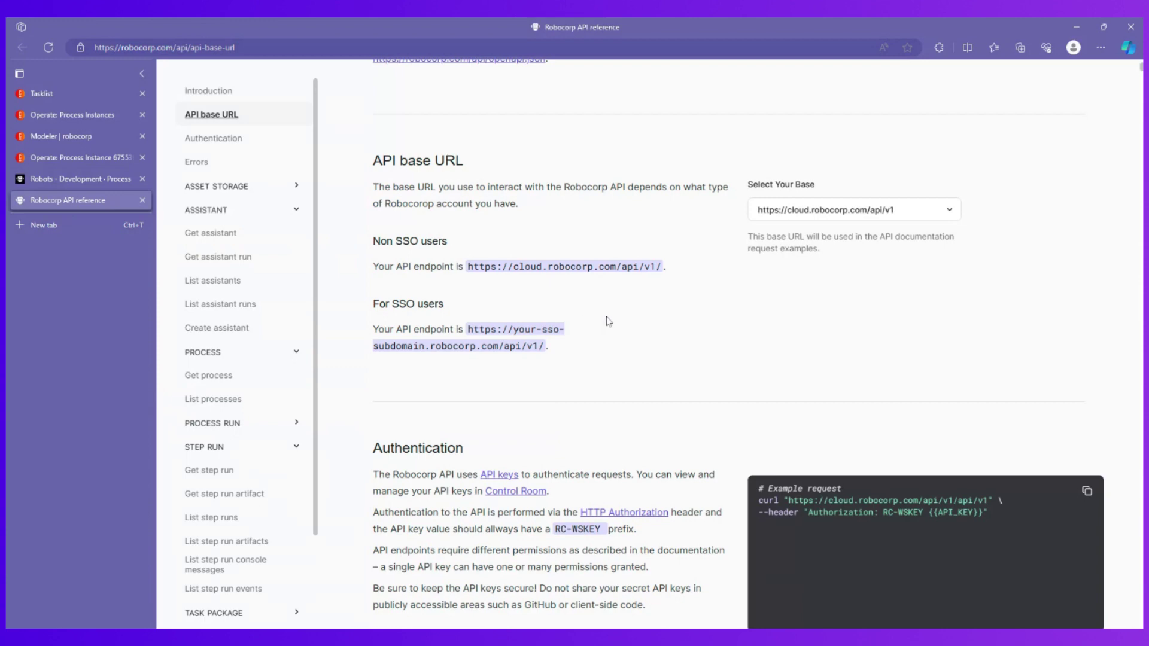
scroll(667, 324, "down", 3)
scroll(667, 320, "down", 6)
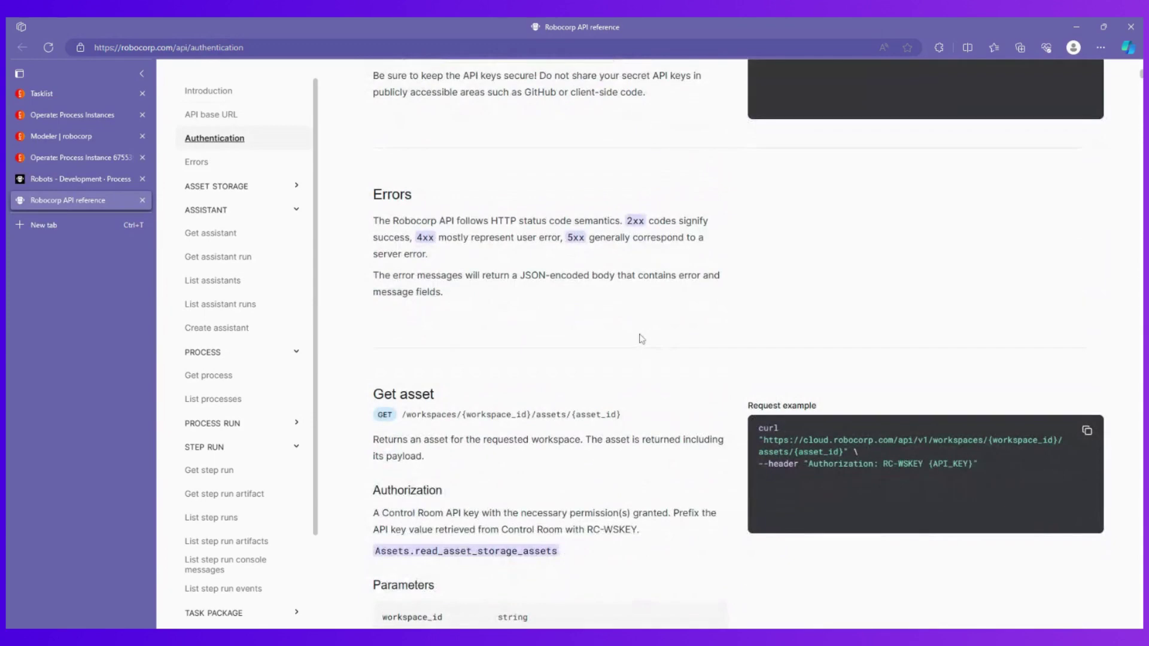
scroll(638, 336, "down", 4)
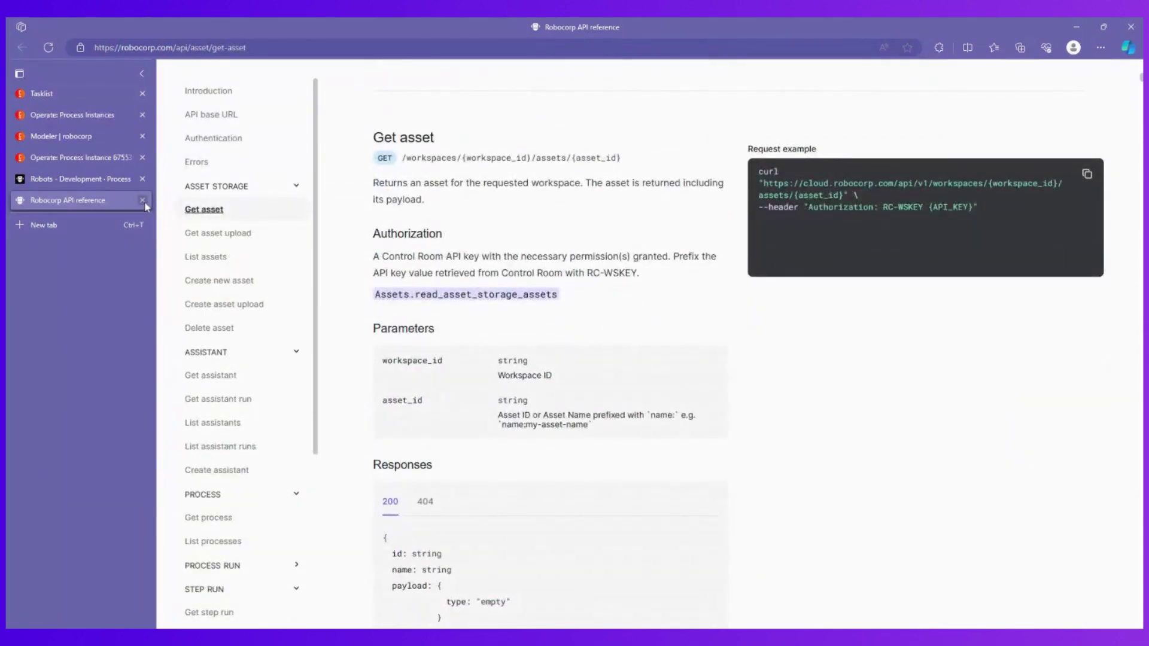
left_click(142, 200)
Return to the robocorp template in Camunda Modeler and review its connection timeout and hidden method properties.
left_click(87, 159)
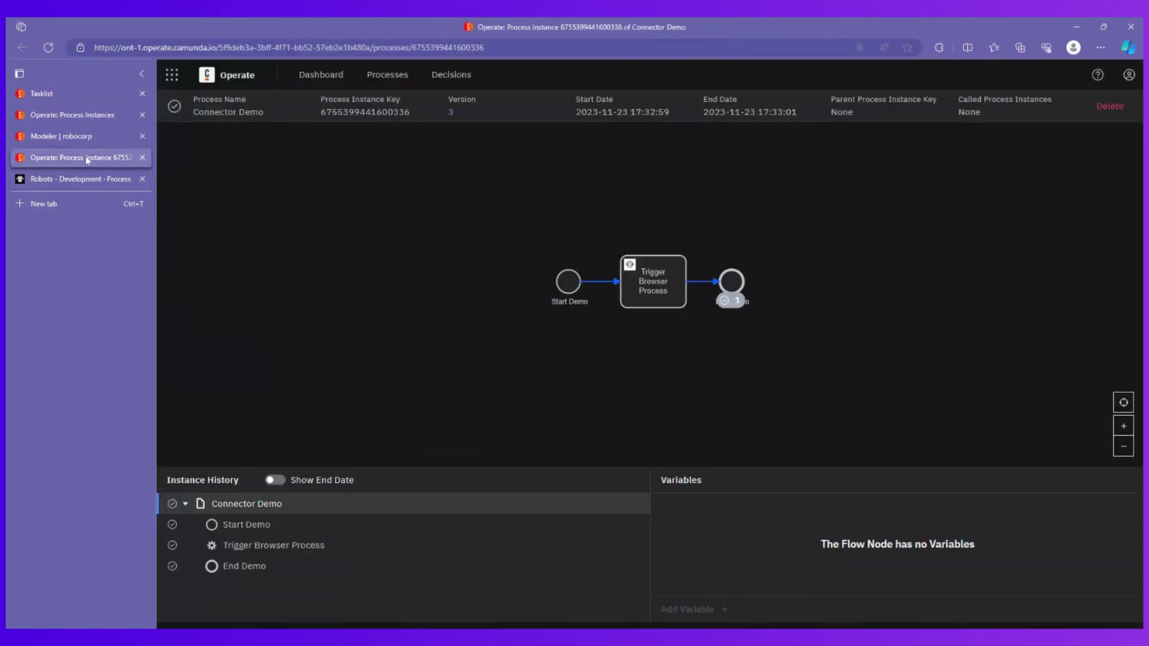
left_click(65, 137)
scroll(527, 395, "down", 5)
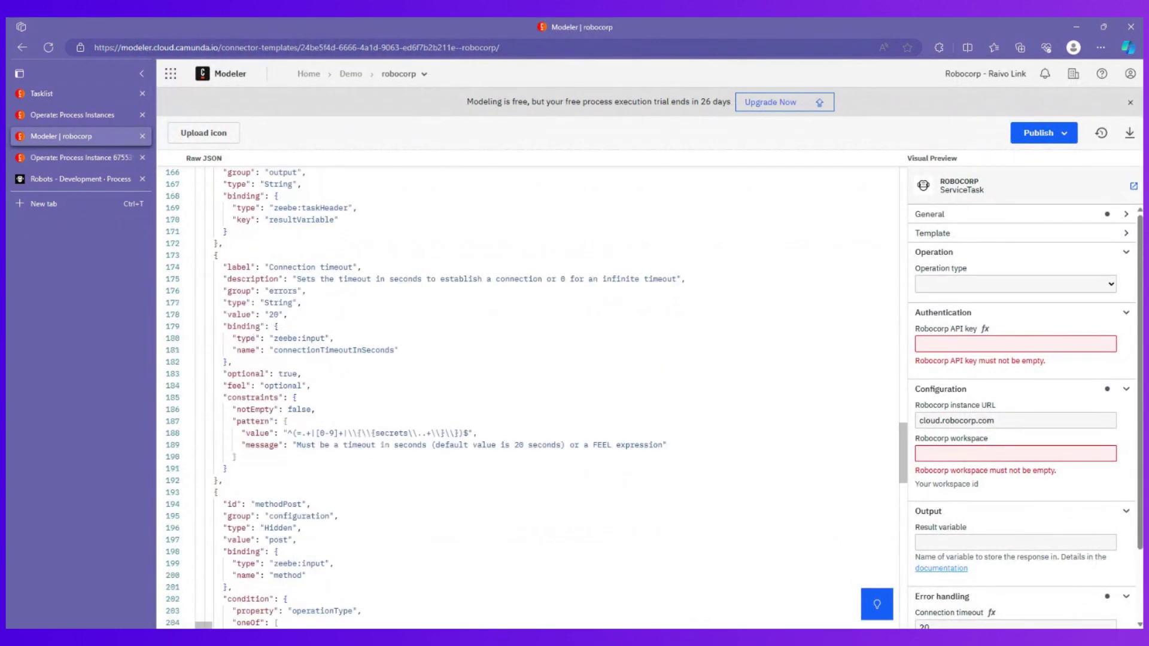
scroll(527, 395, "down", 3)
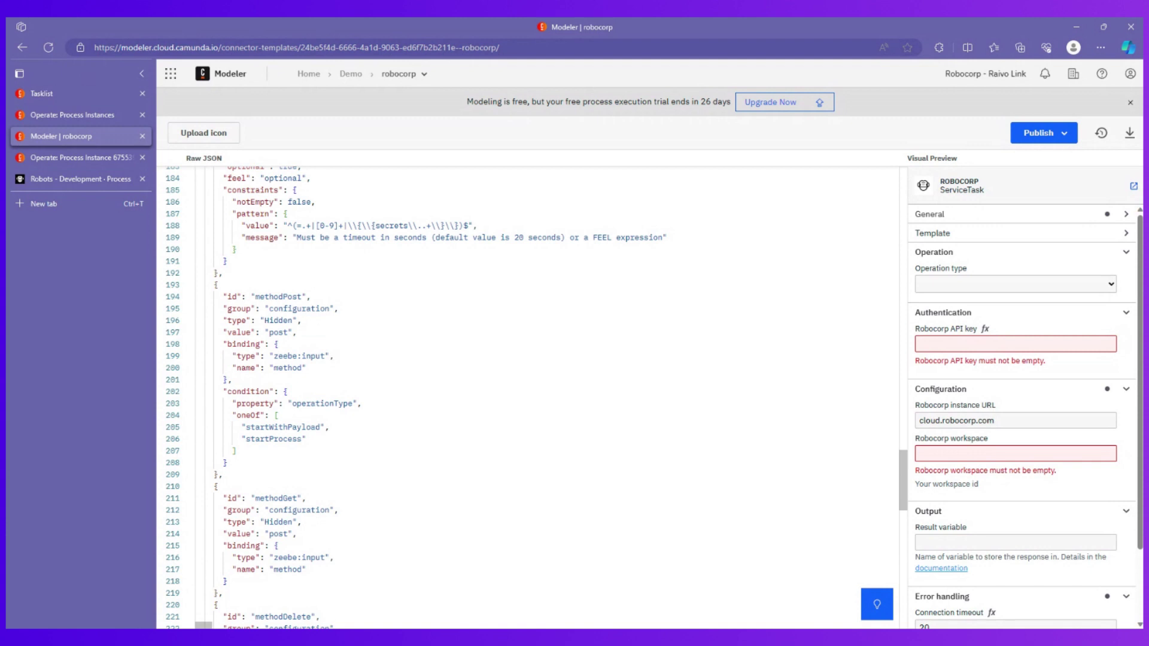
Create a new model in the Demo project from the Absence Request process template.
left_click(351, 74)
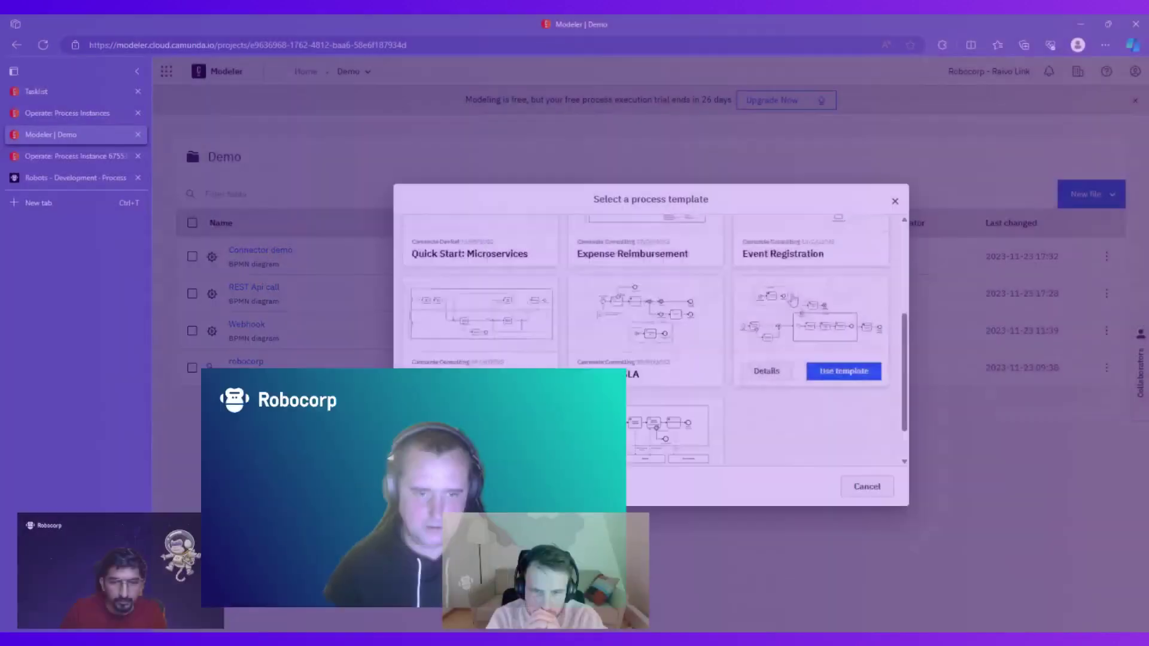
scroll(793, 299, "down", 1)
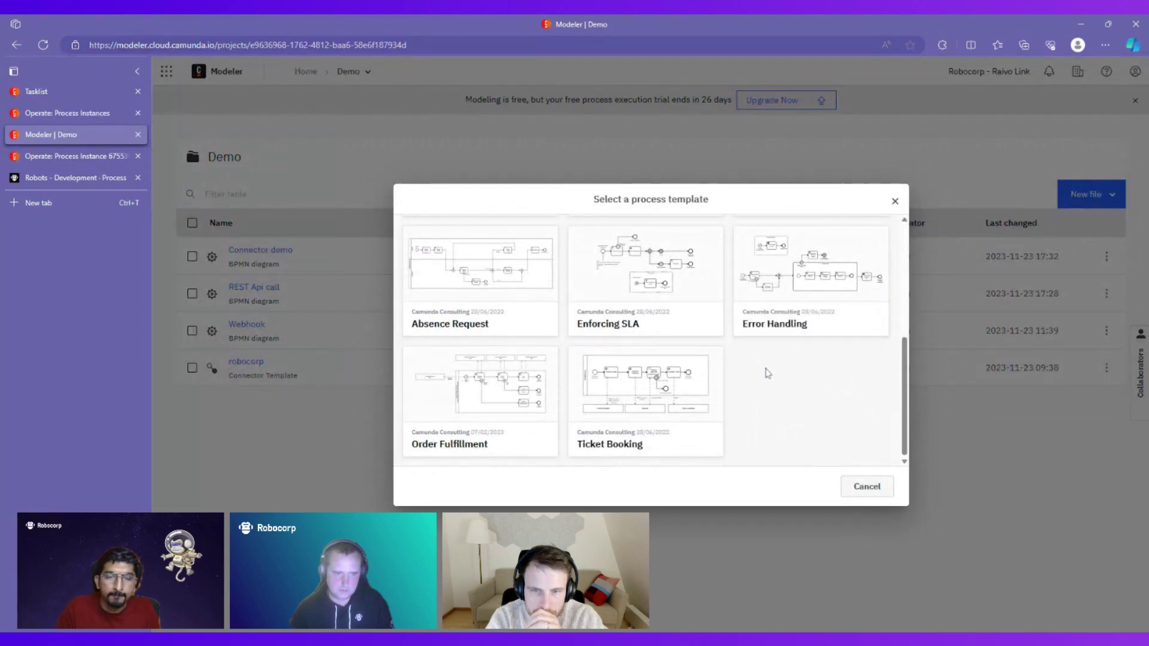
scroll(768, 374, "up", 1)
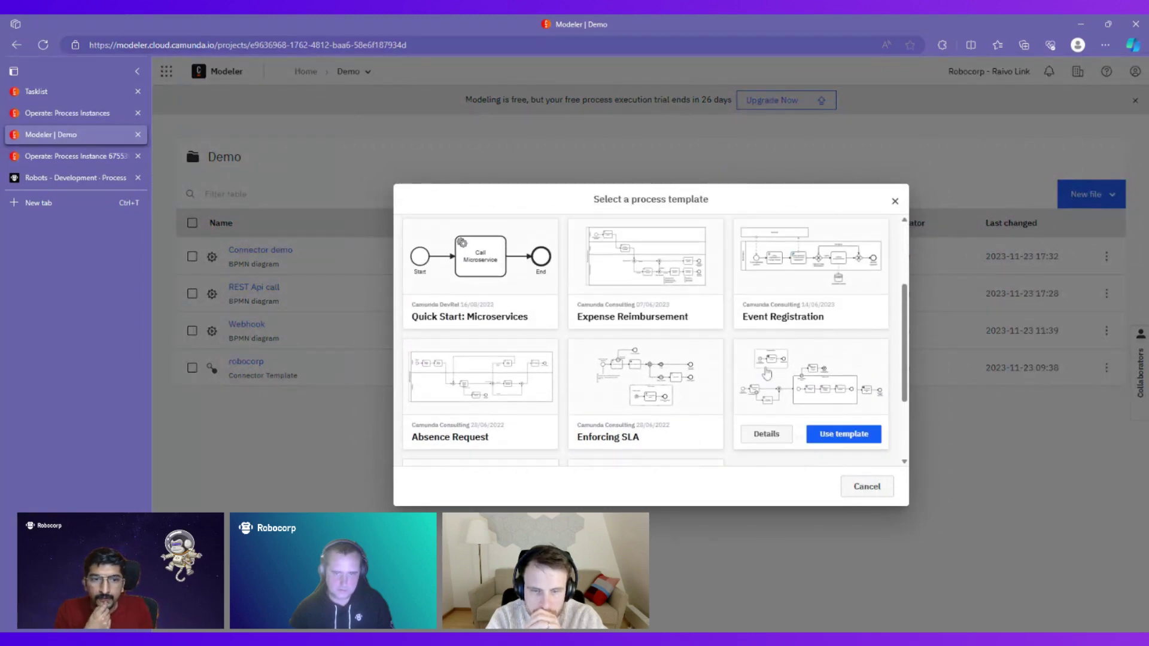
left_click(476, 382)
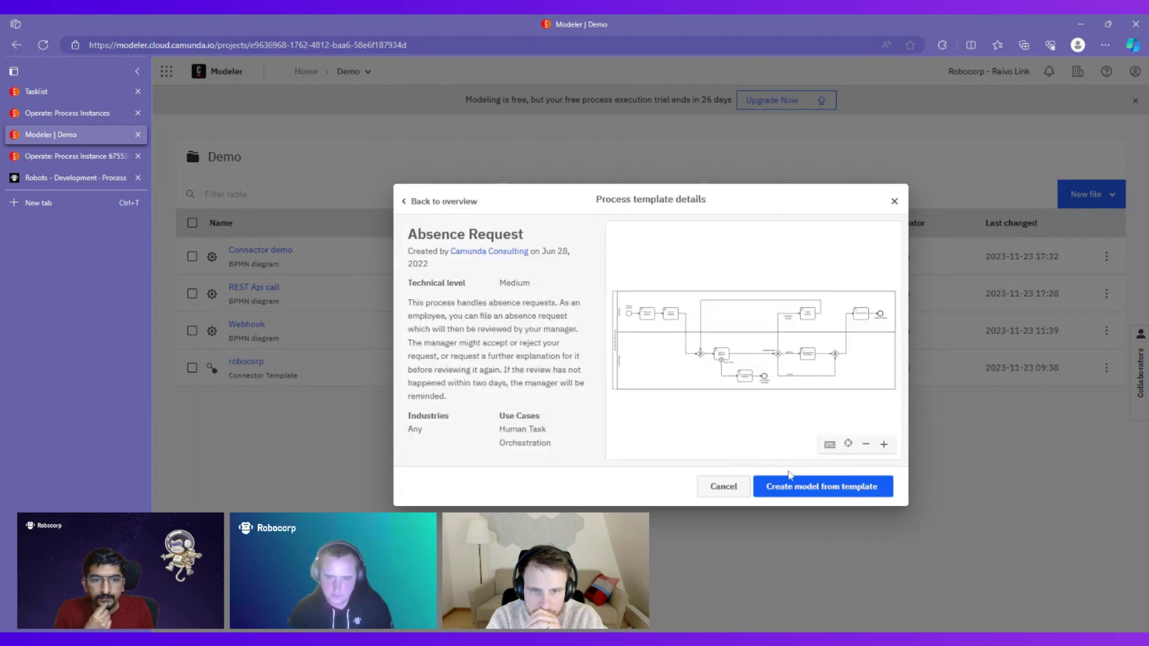
left_click(798, 485)
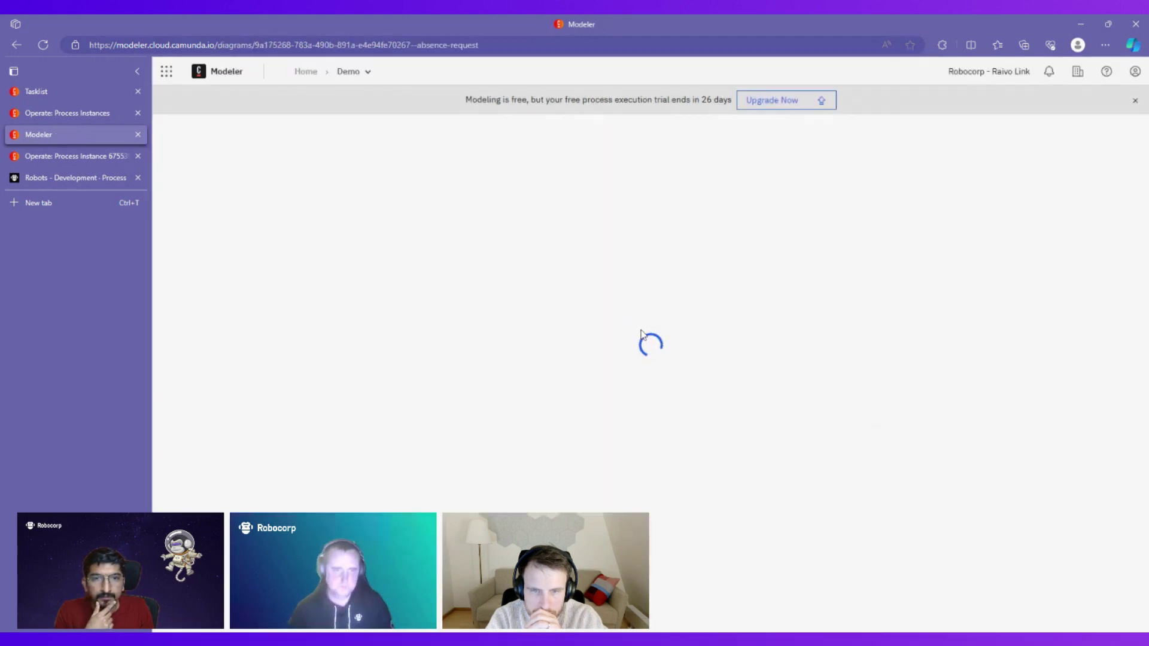
Collapse the details pane and examine the Absence Request diagram's employee and line manager lanes, from the absence request to the employee notification.
scroll(641, 333, "down", 2)
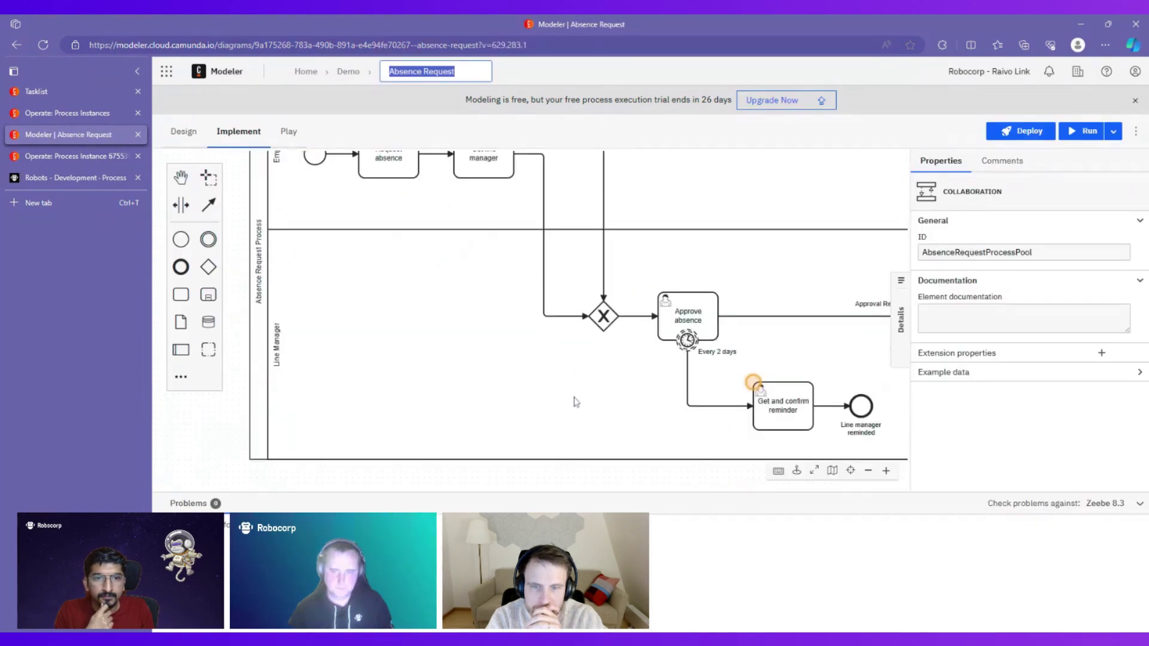
left_click(906, 289)
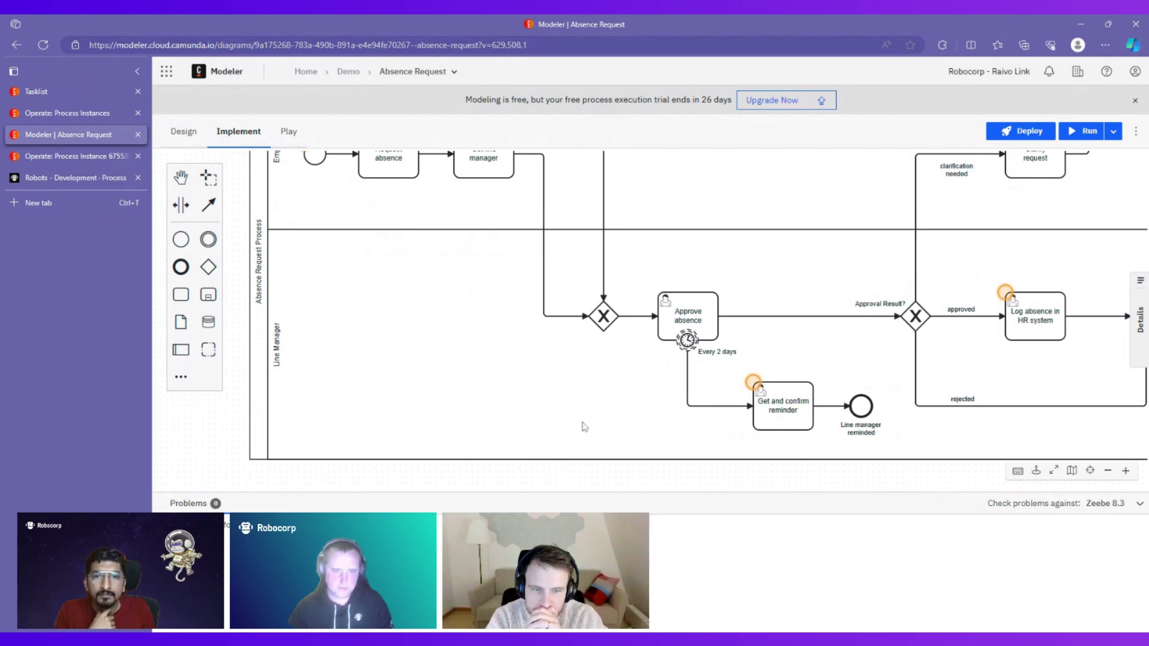
scroll(583, 427, "up", 3)
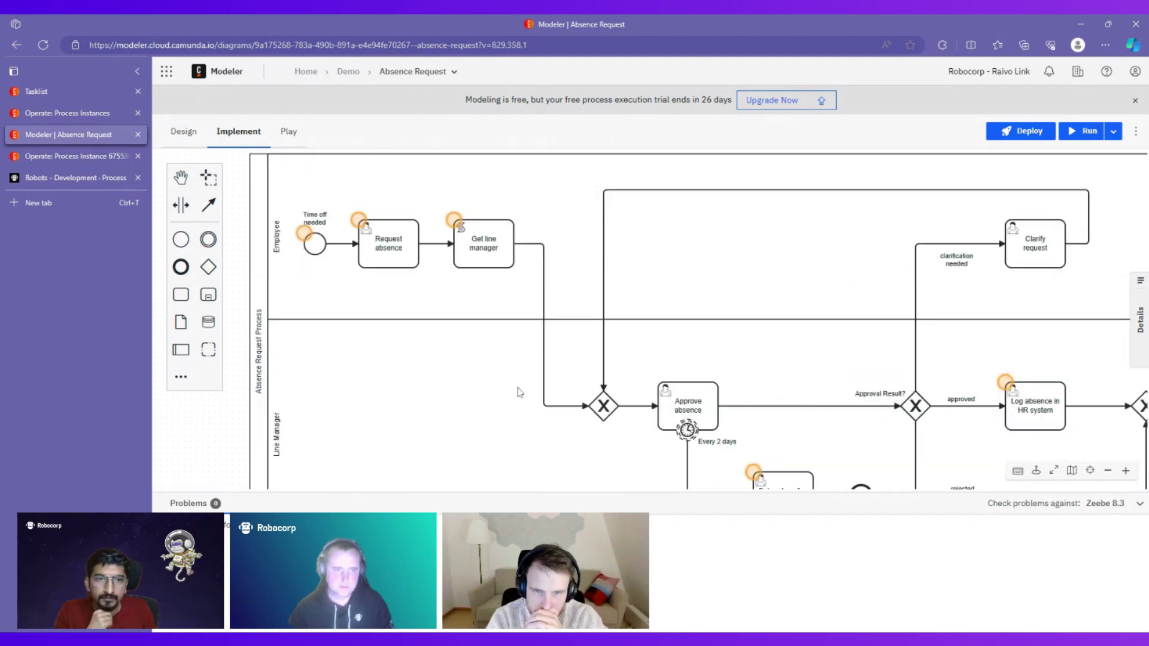
scroll(809, 382, "down", 2)
scroll(809, 381, "right", 2)
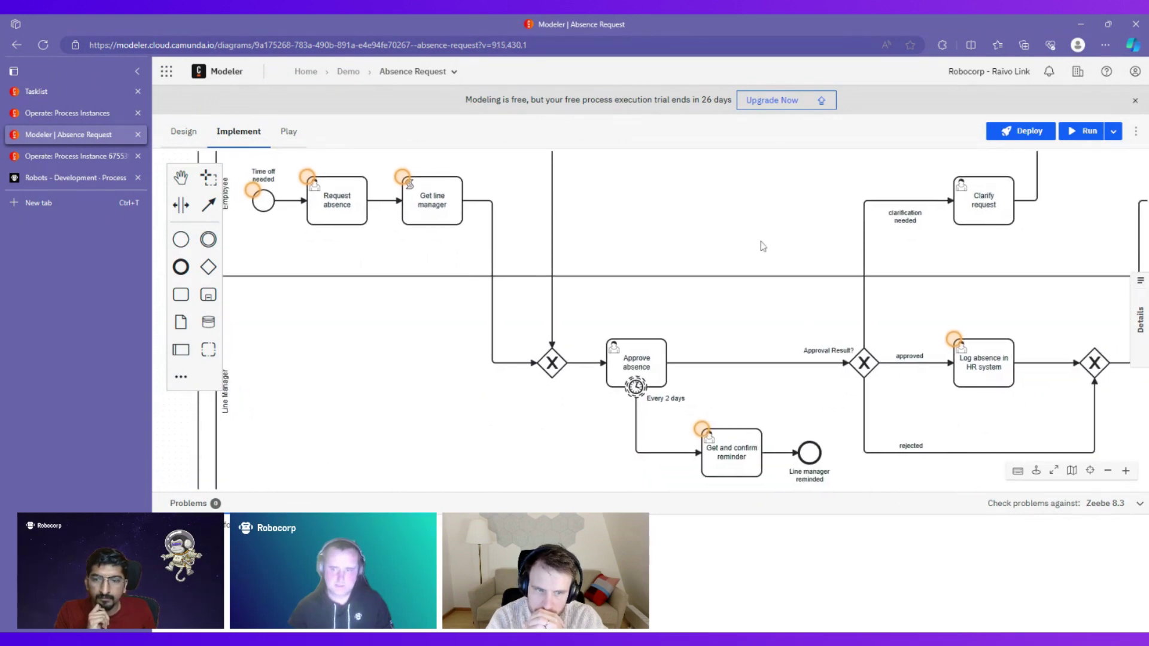
left_click(312, 188)
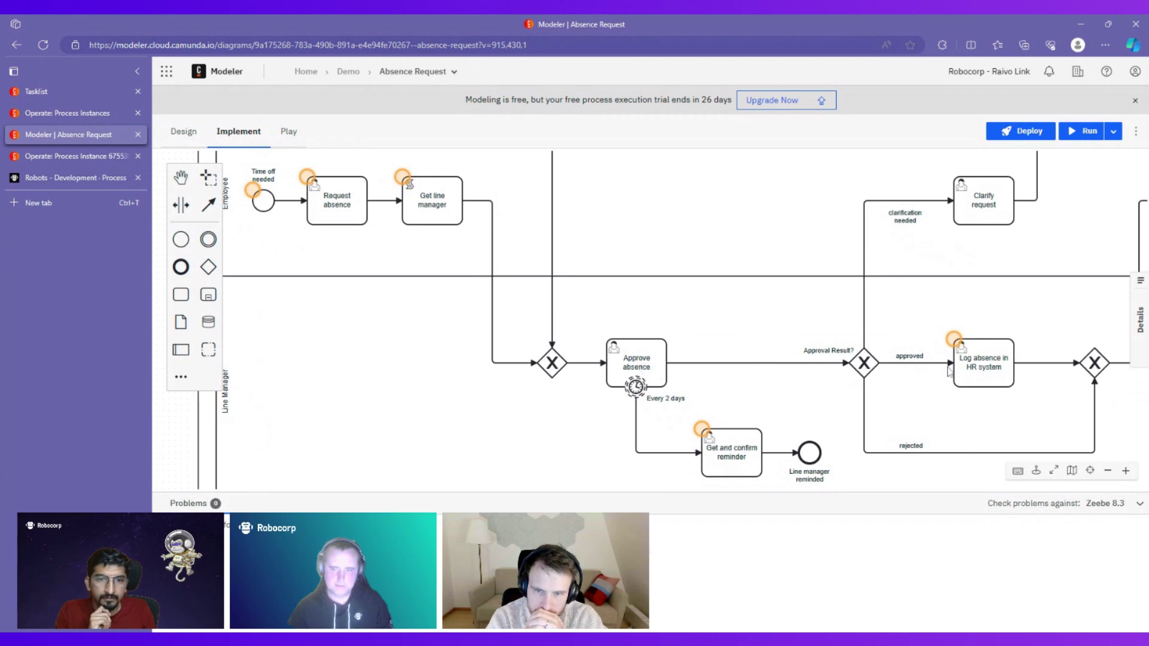
scroll(790, 280, "up", 4)
scroll(791, 280, "right", 8)
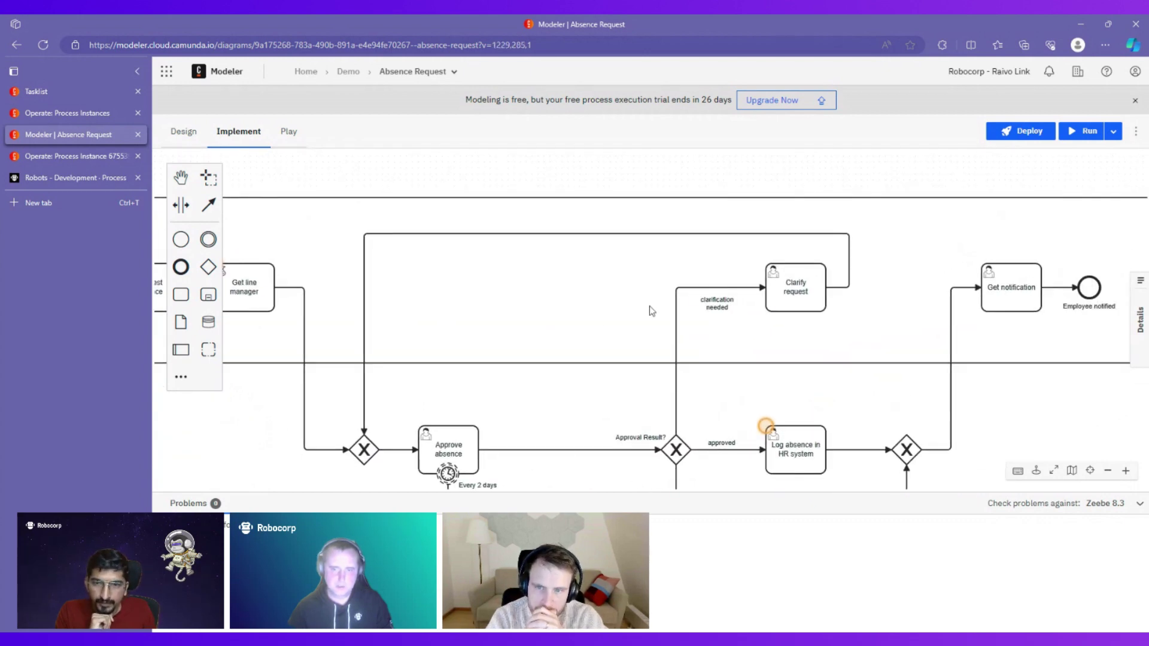
Examine the Absence Request diagram's line manager lane, including the Approve absence and Log absence in HR system tasks and the approval branches.
scroll(533, 334, "right", 4)
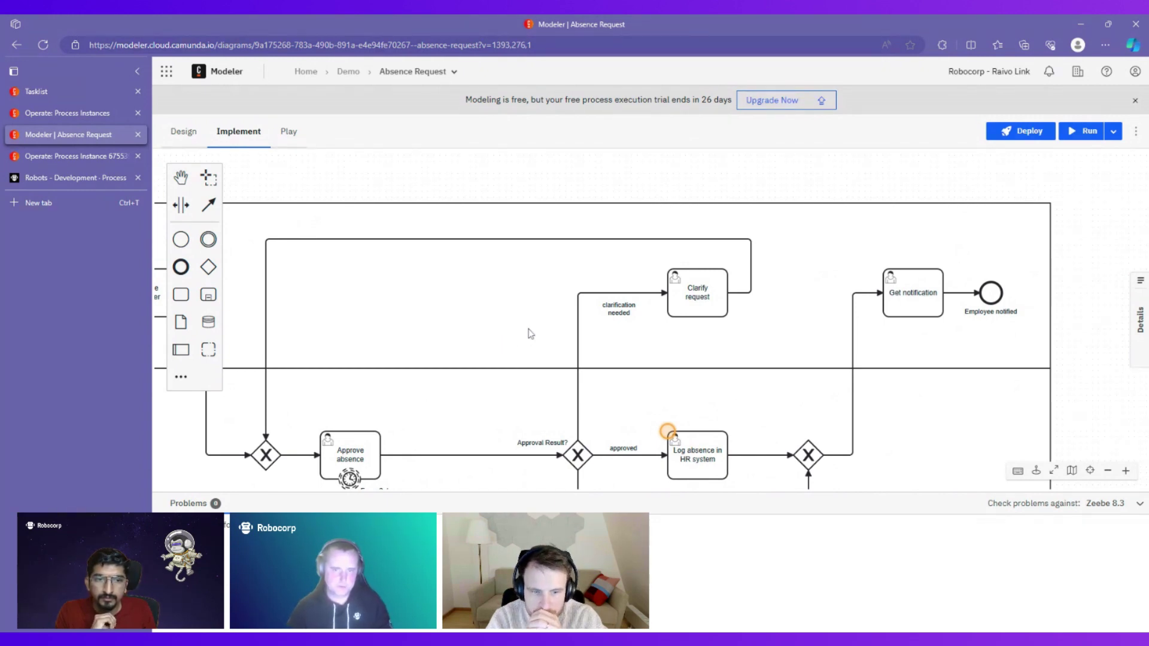
scroll(670, 357, "right", 1)
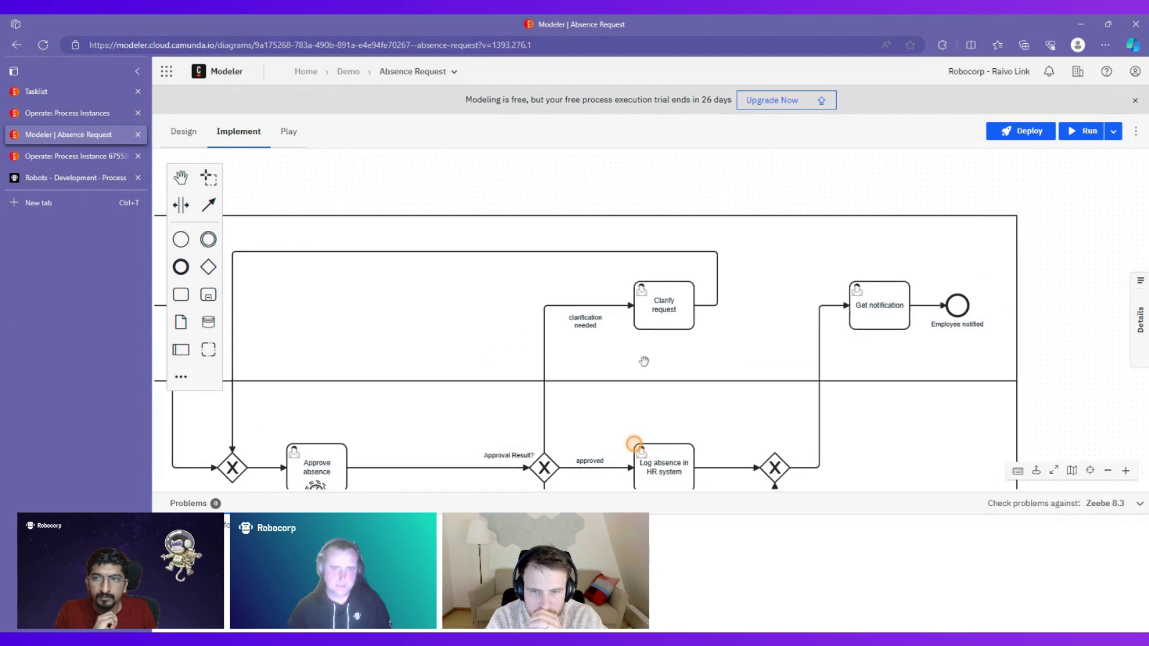
scroll(560, 325, "left", 3)
scroll(560, 325, "down", 5)
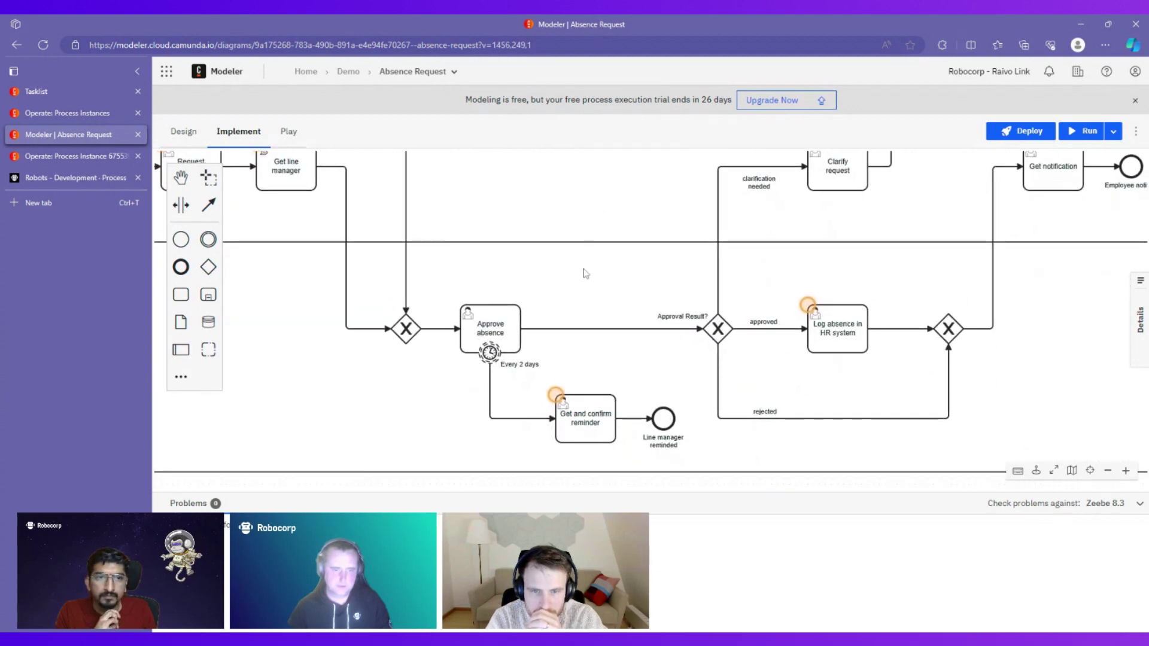
left_click(481, 320)
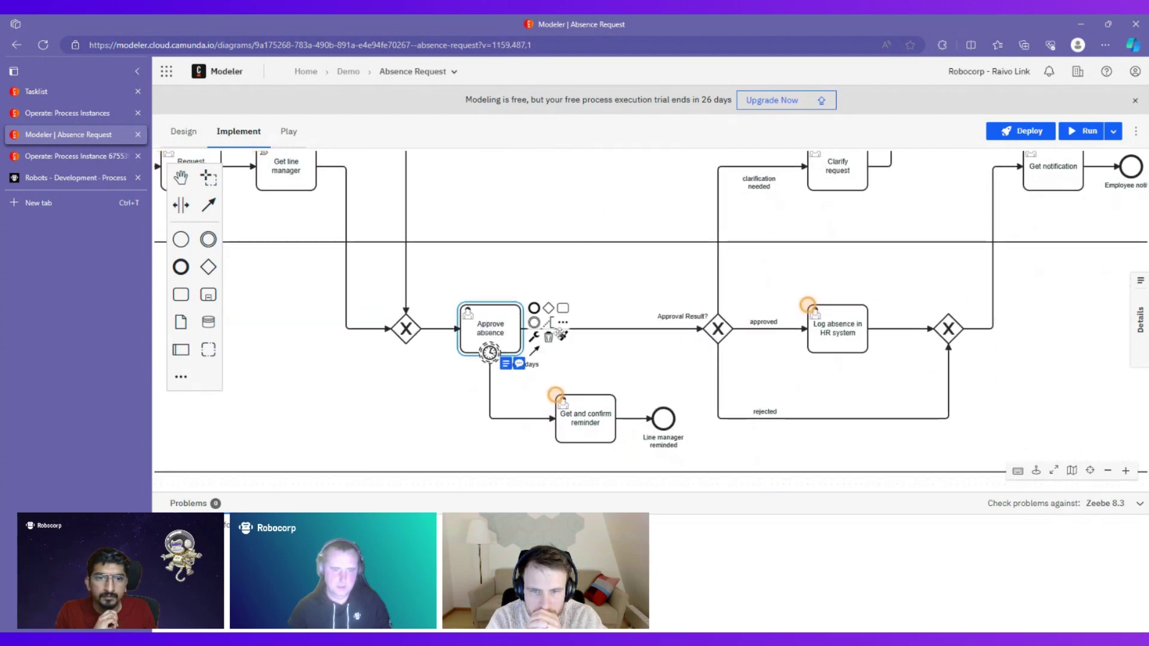
left_click(620, 360)
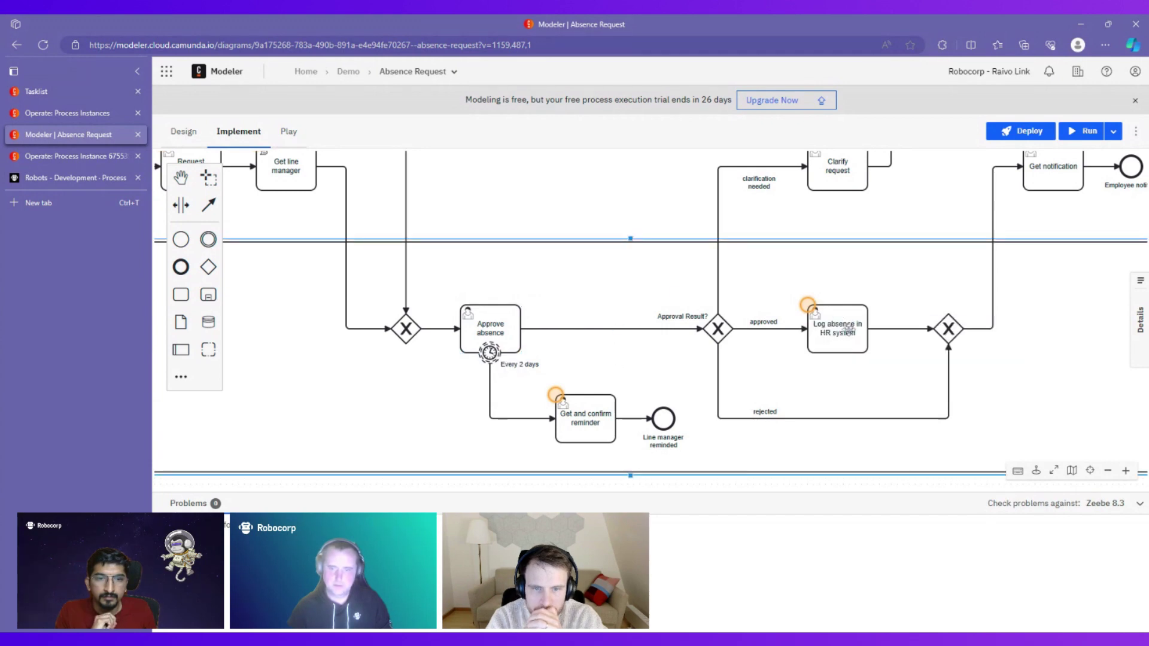
left_click(851, 320)
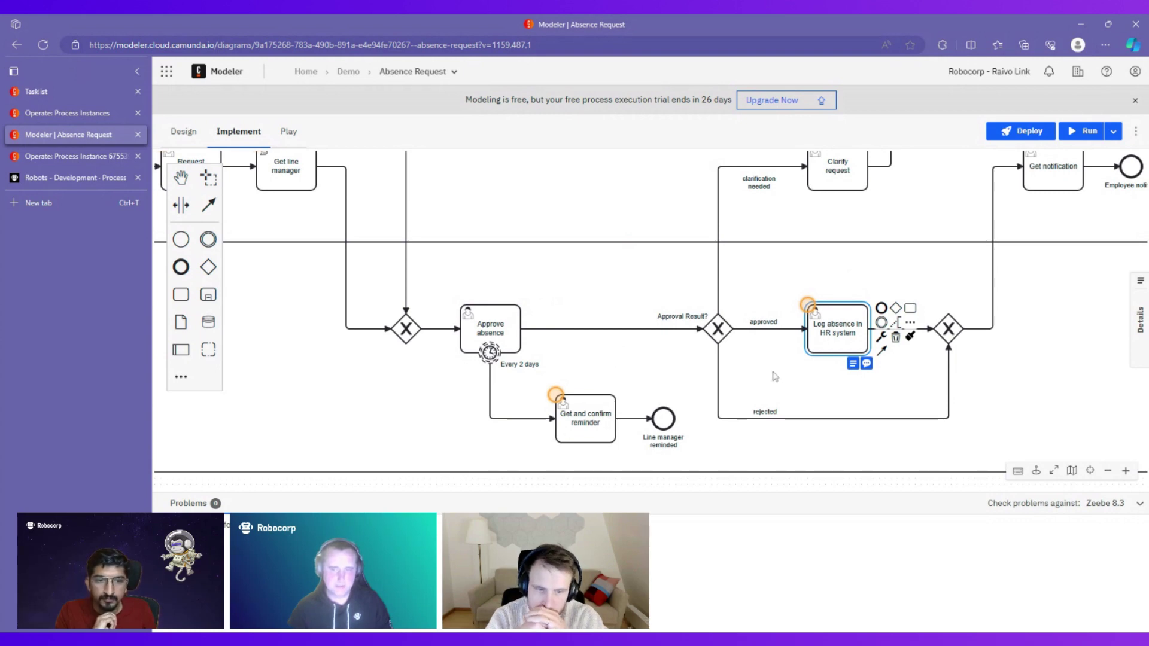
left_click_drag(777, 375, 708, 403)
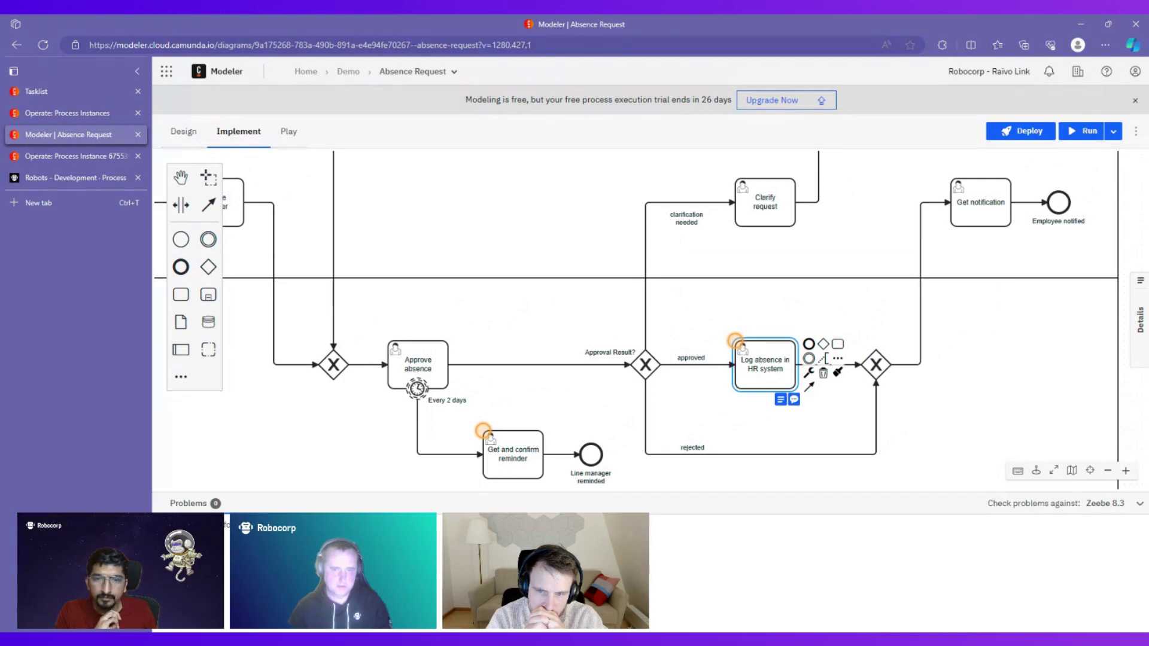
left_click_drag(709, 406, 582, 421)
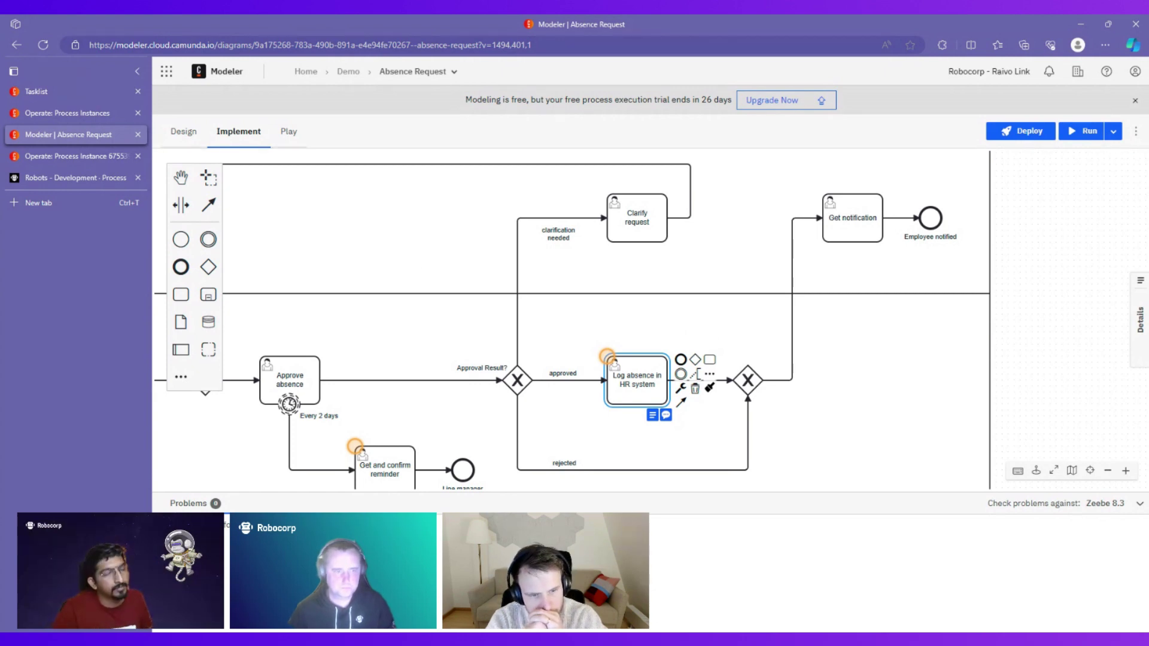
scroll(422, 256, "down", 3)
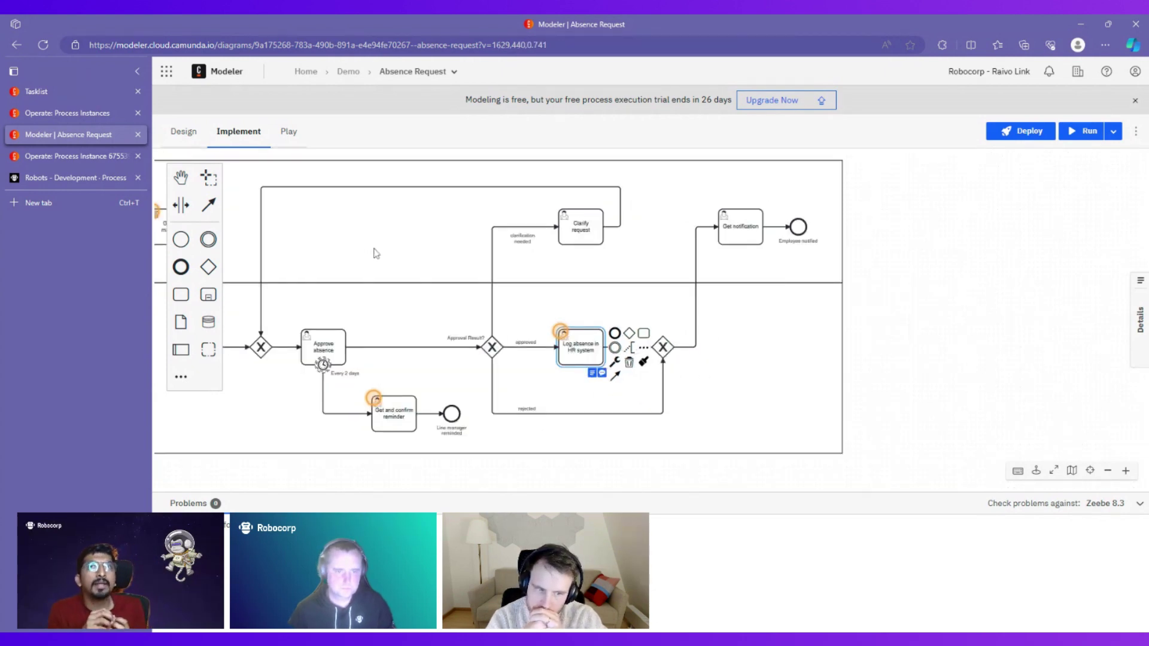
left_click_drag(376, 253, 511, 276)
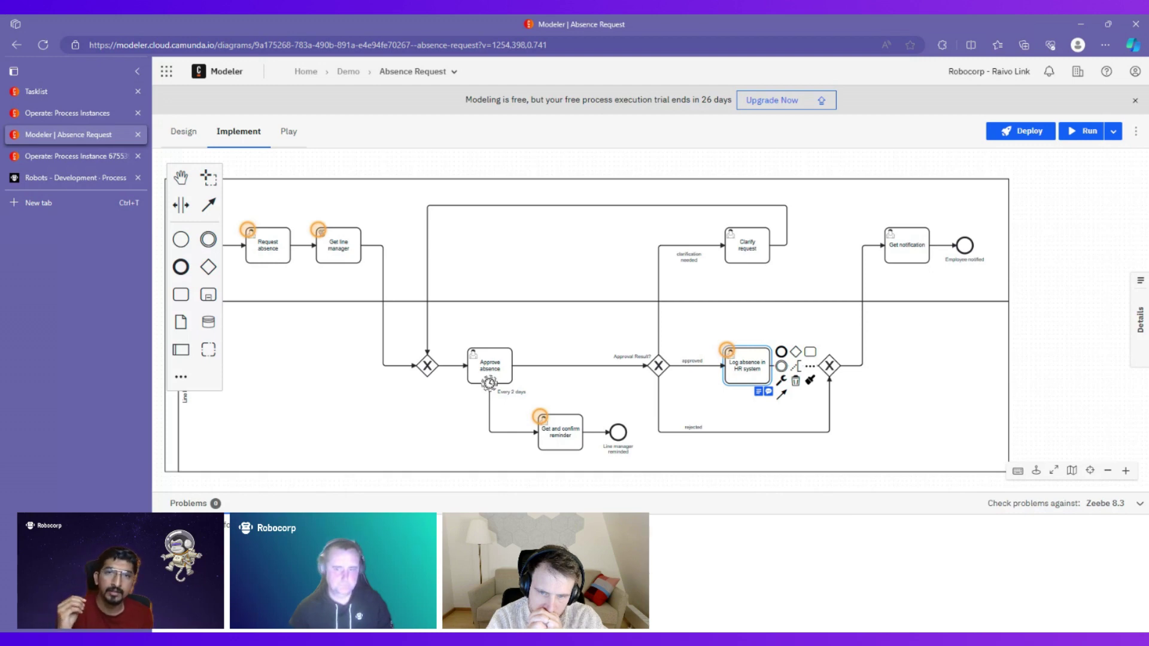
left_click_drag(501, 285, 546, 286)
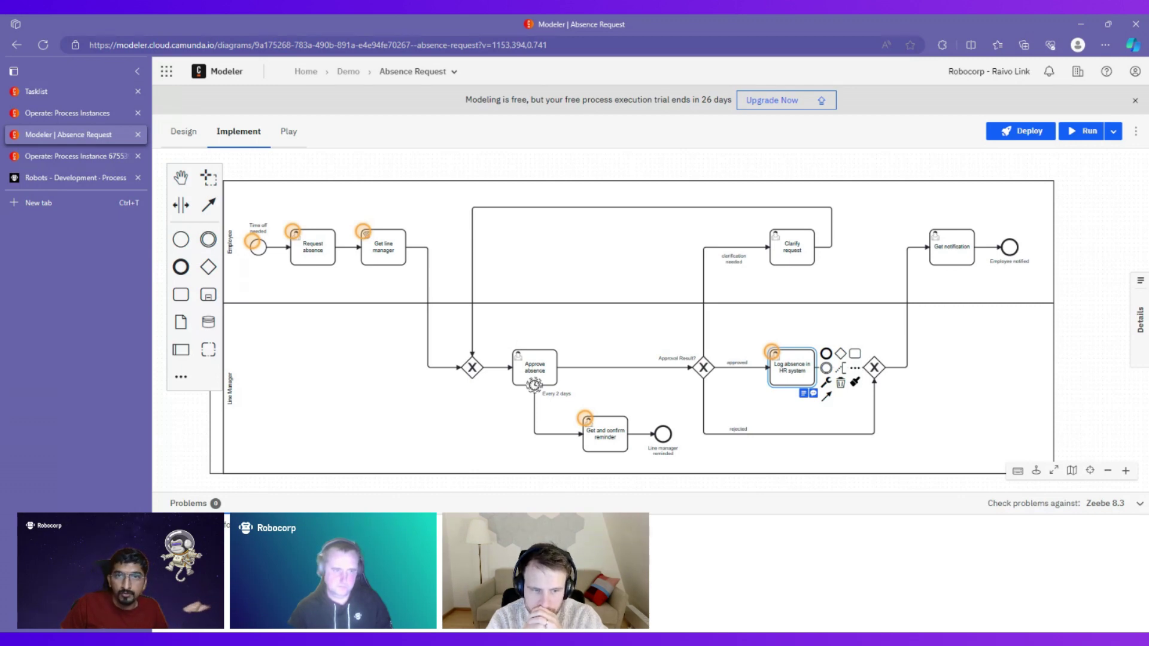
left_click_drag(545, 286, 585, 298)
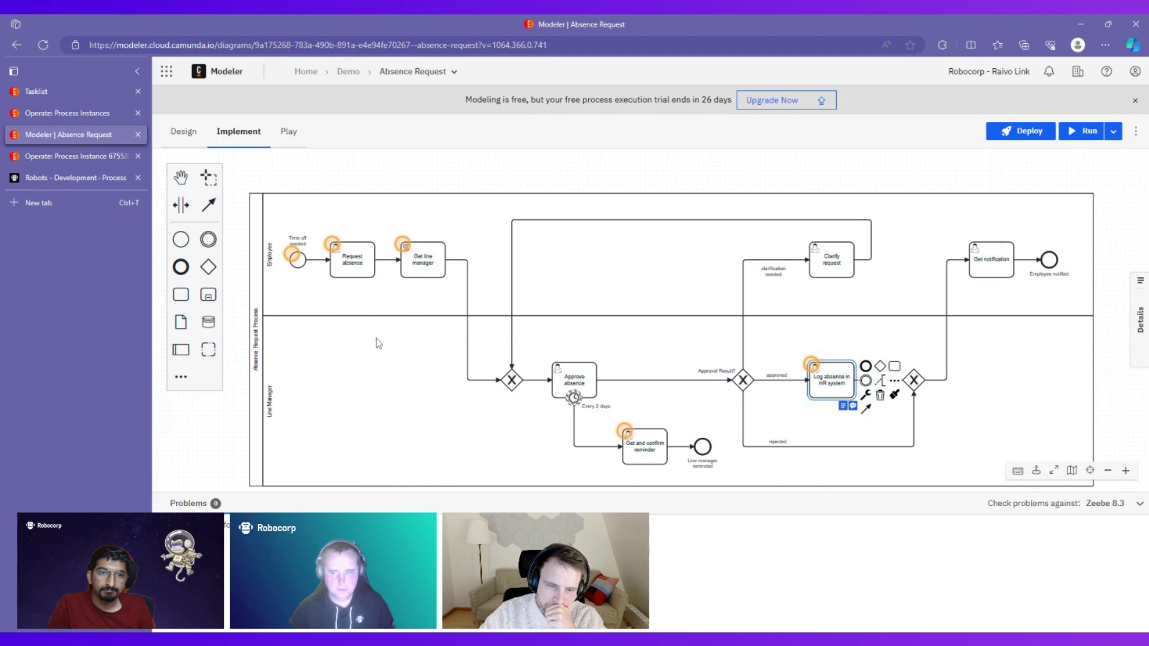
Read the guide notes on the Time off needed start event and the Get line manager script task.
double_click(290, 255)
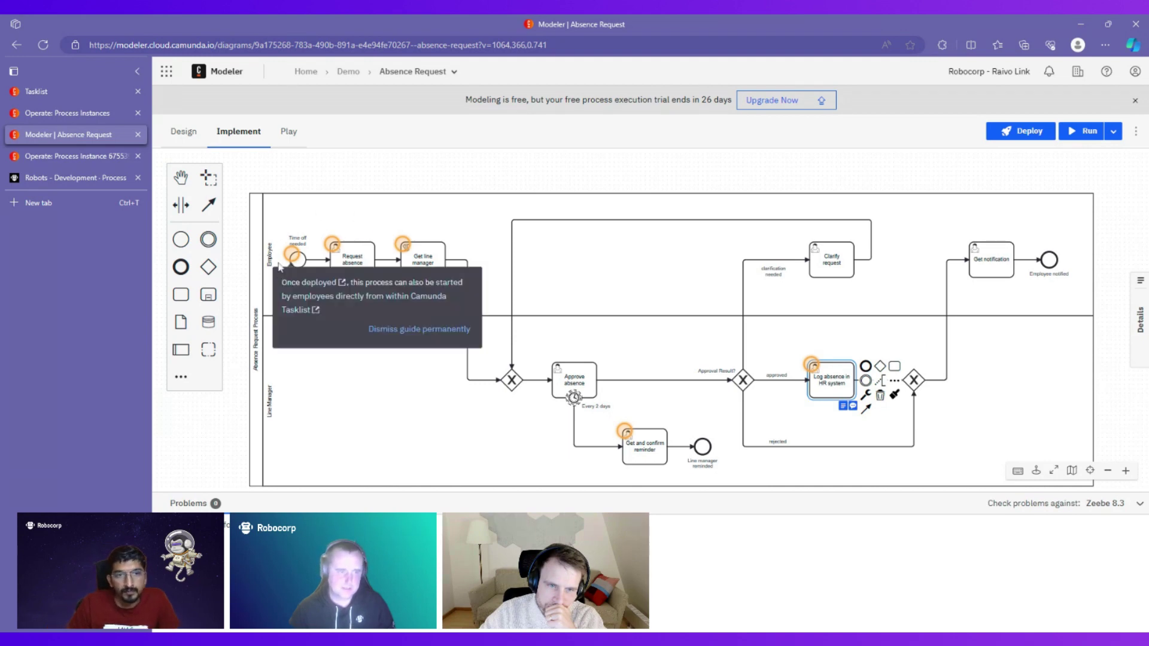
left_click_drag(277, 215, 306, 234)
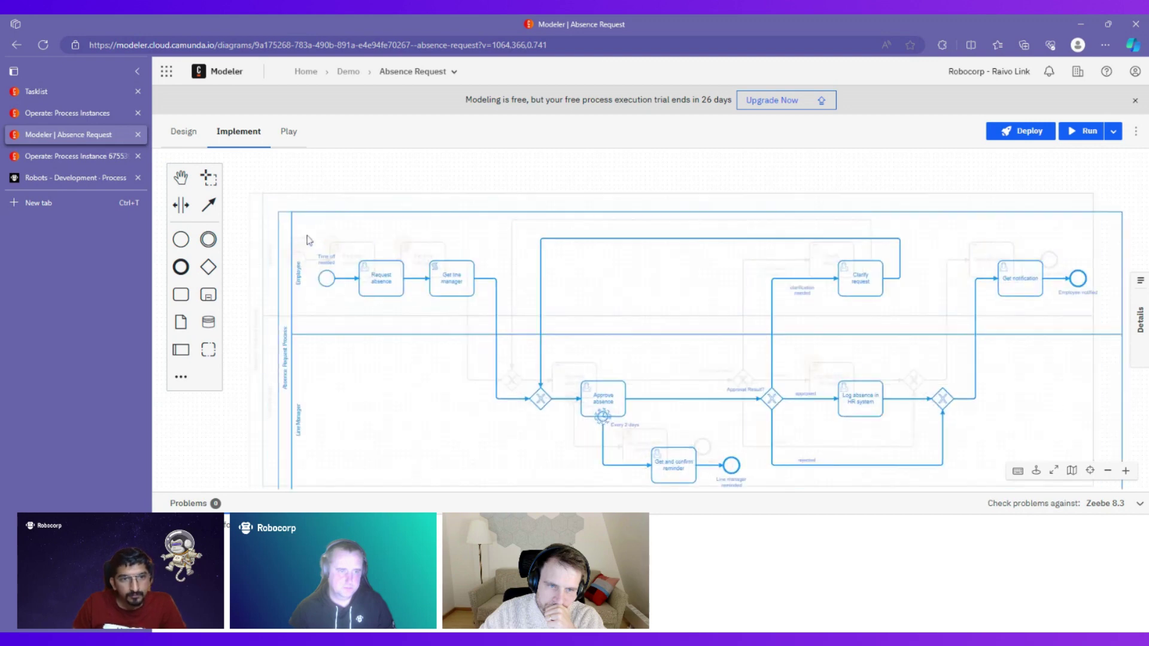
scroll(340, 303, "up", 2)
mouse_move(325, 366)
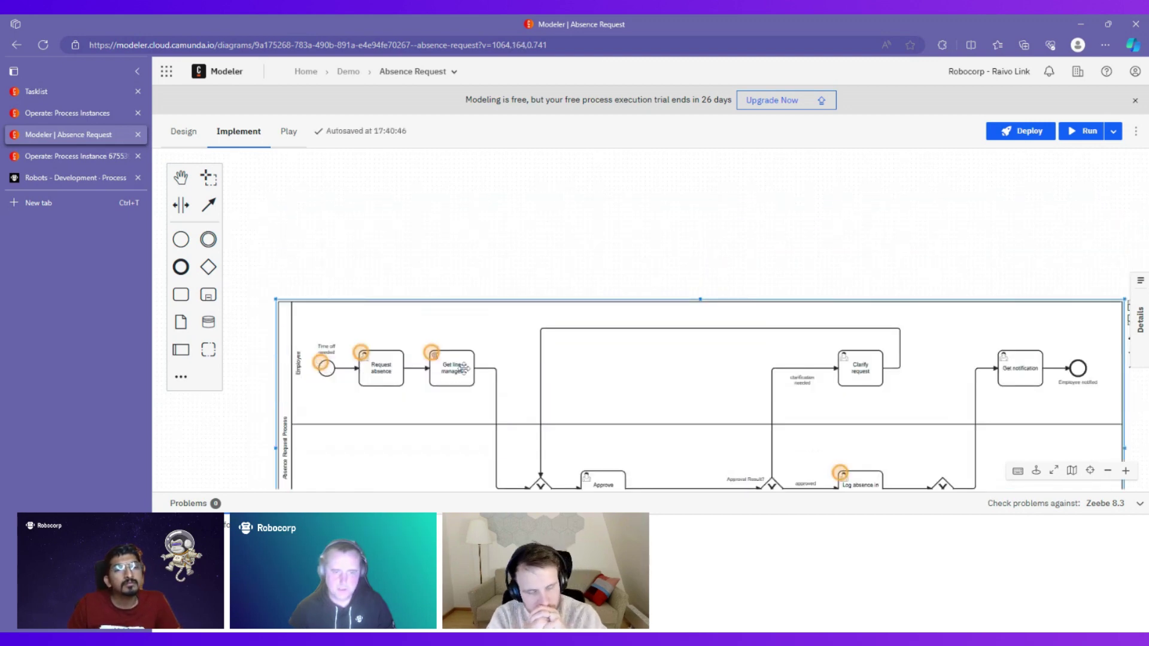
left_click_drag(687, 408, 648, 306)
mouse_move(393, 251)
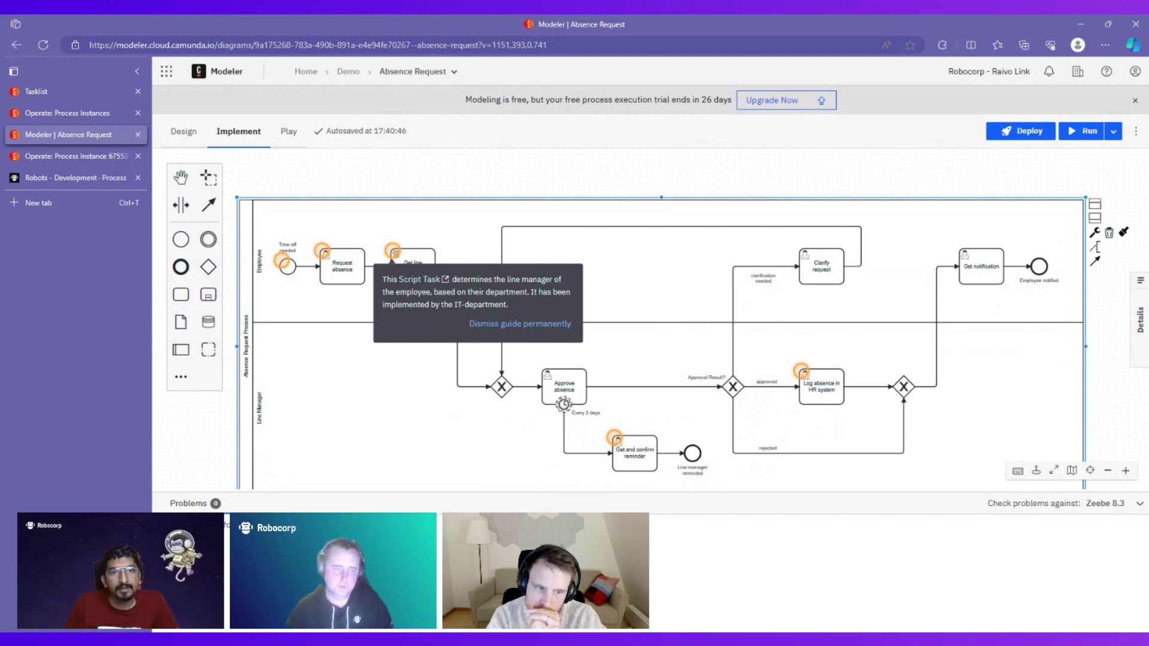
left_click(611, 281)
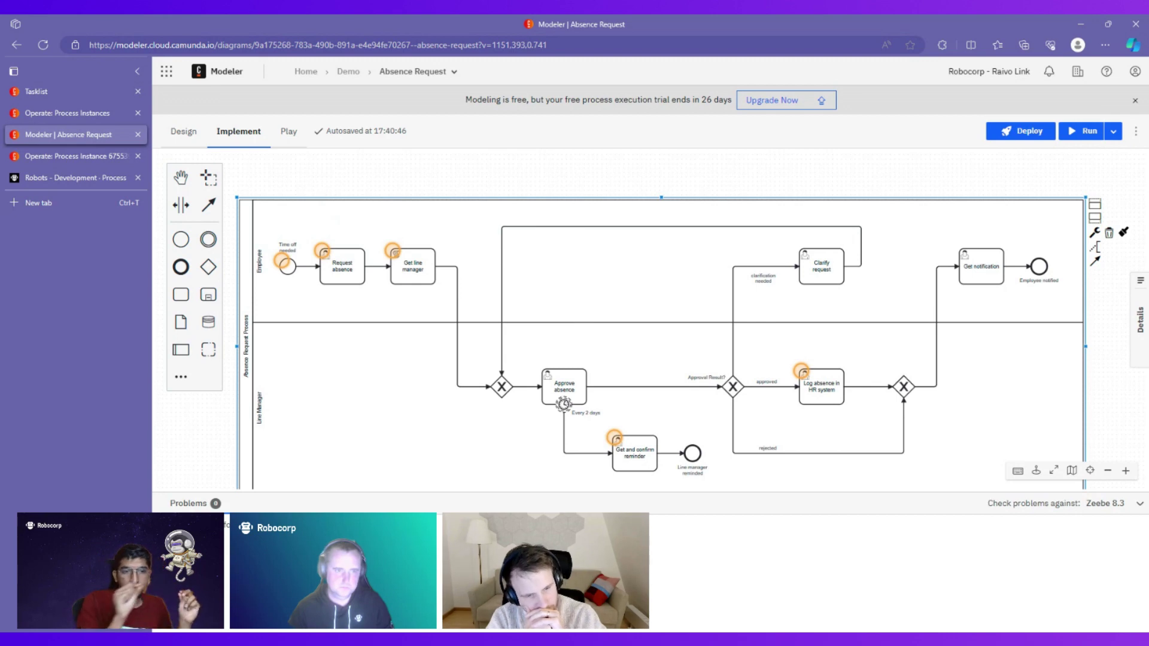
Return to the Demo project and open the Webhook BPMN diagram.
left_click(351, 71)
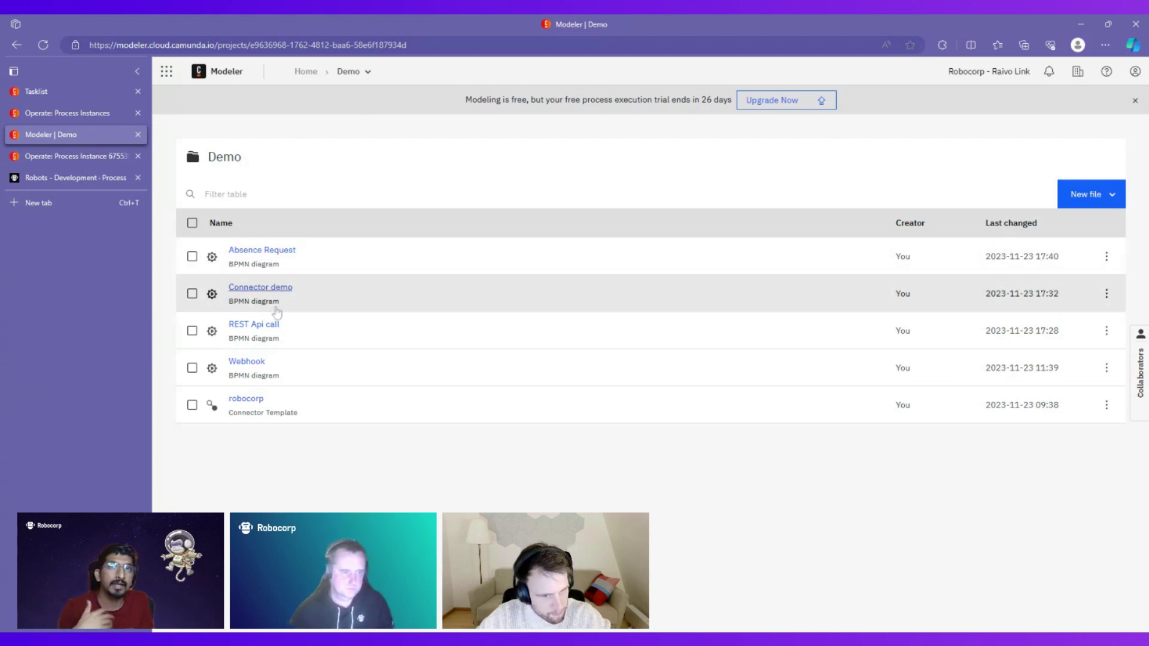
left_click(264, 363)
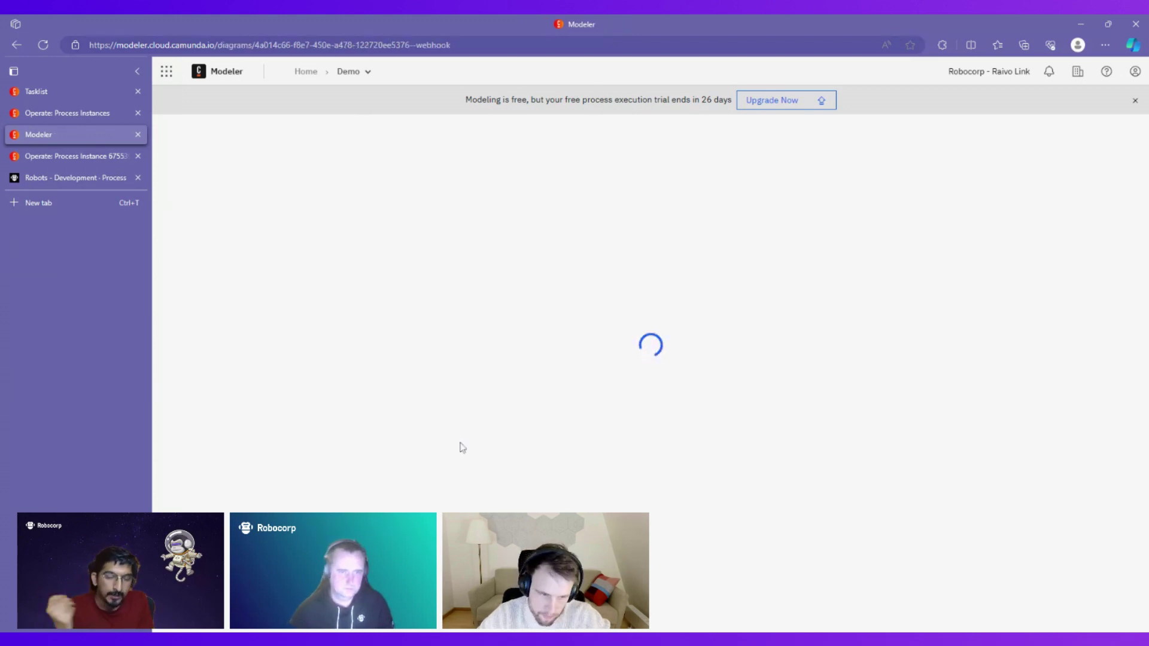
left_click_drag(408, 418, 472, 449)
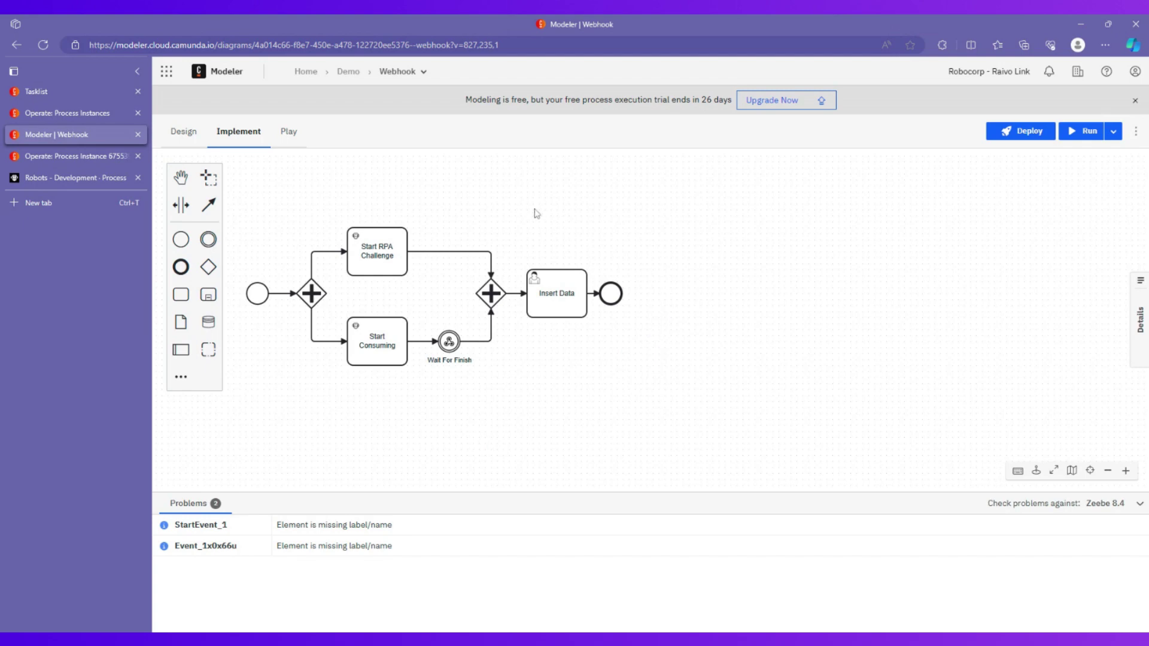
Simulate tokens through the Webhook diagram in Design mode, triggering the start event and the Wait For Finish event.
left_click(184, 133)
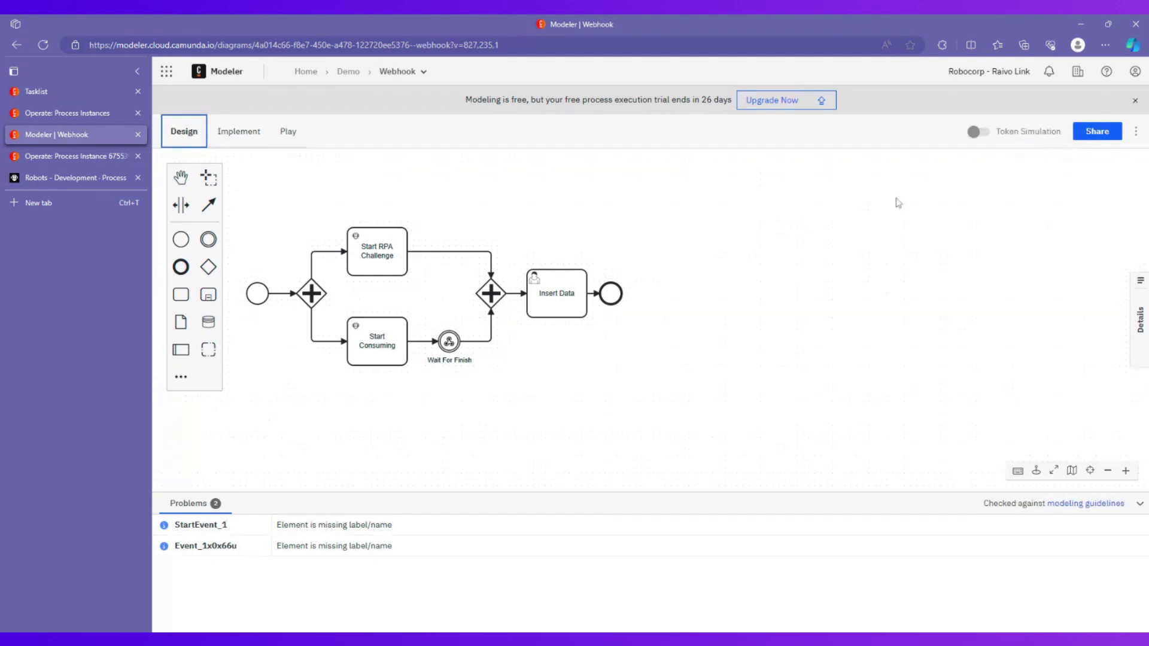
left_click(977, 133)
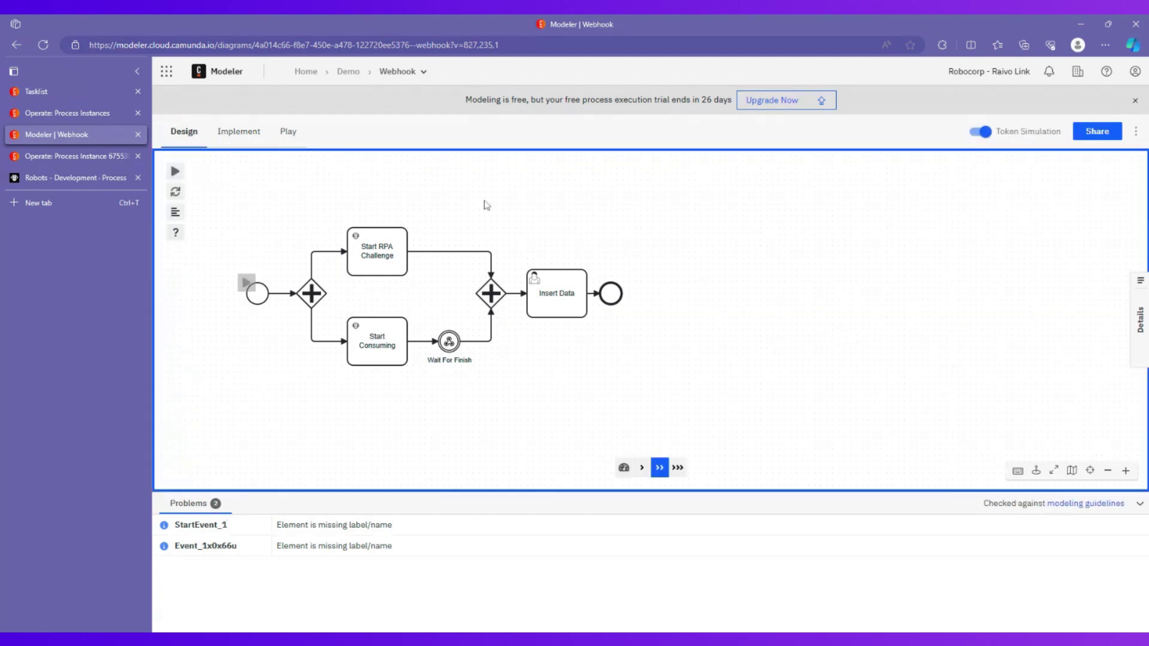
left_click(246, 282)
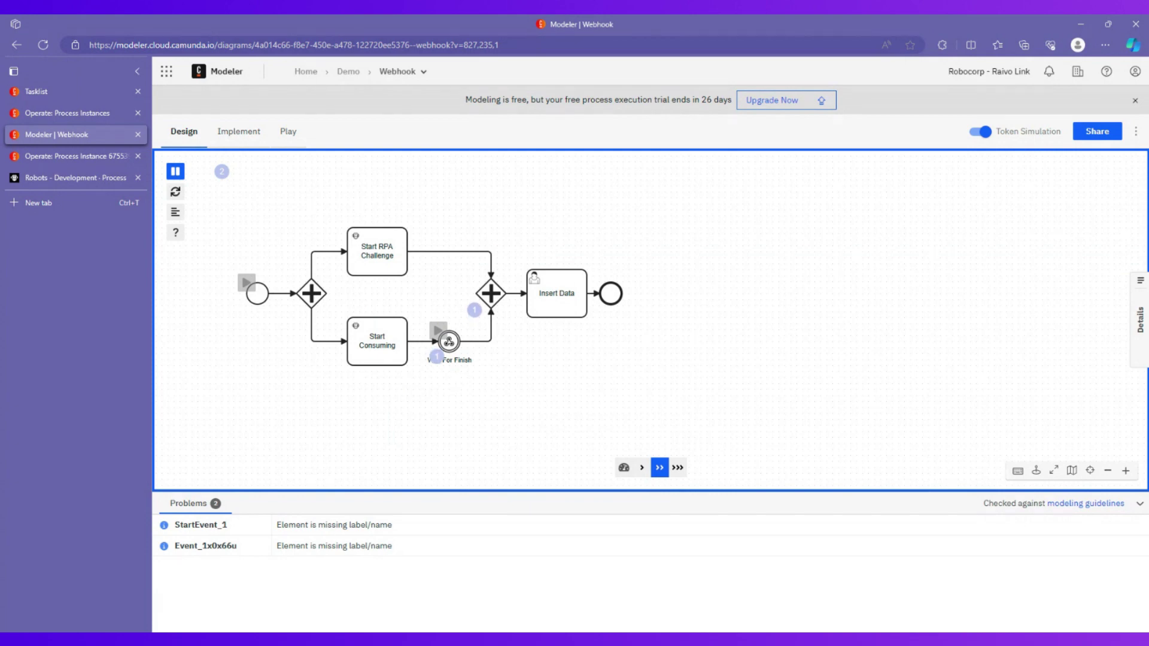
left_click(439, 330)
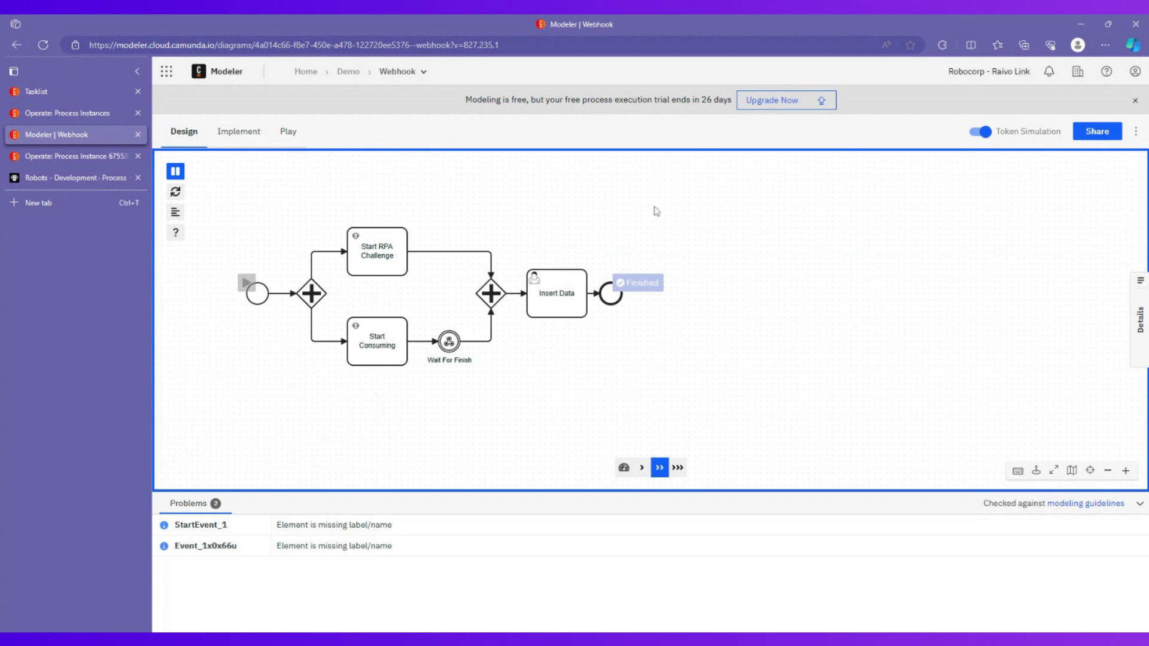
left_click(289, 131)
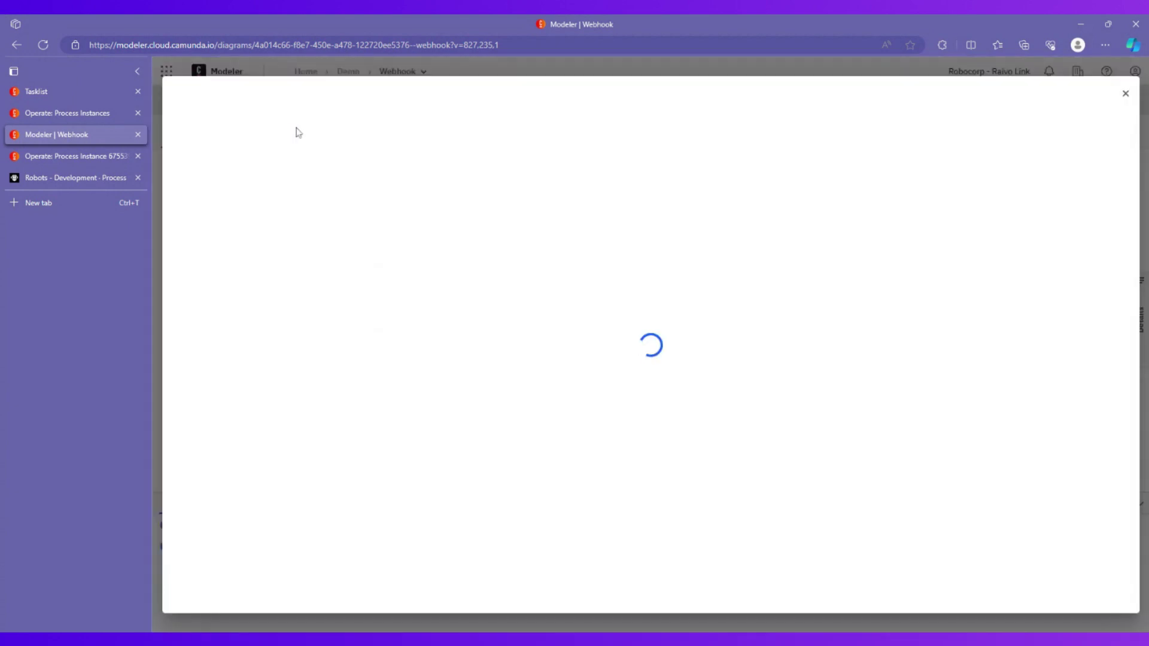
left_click(1122, 94)
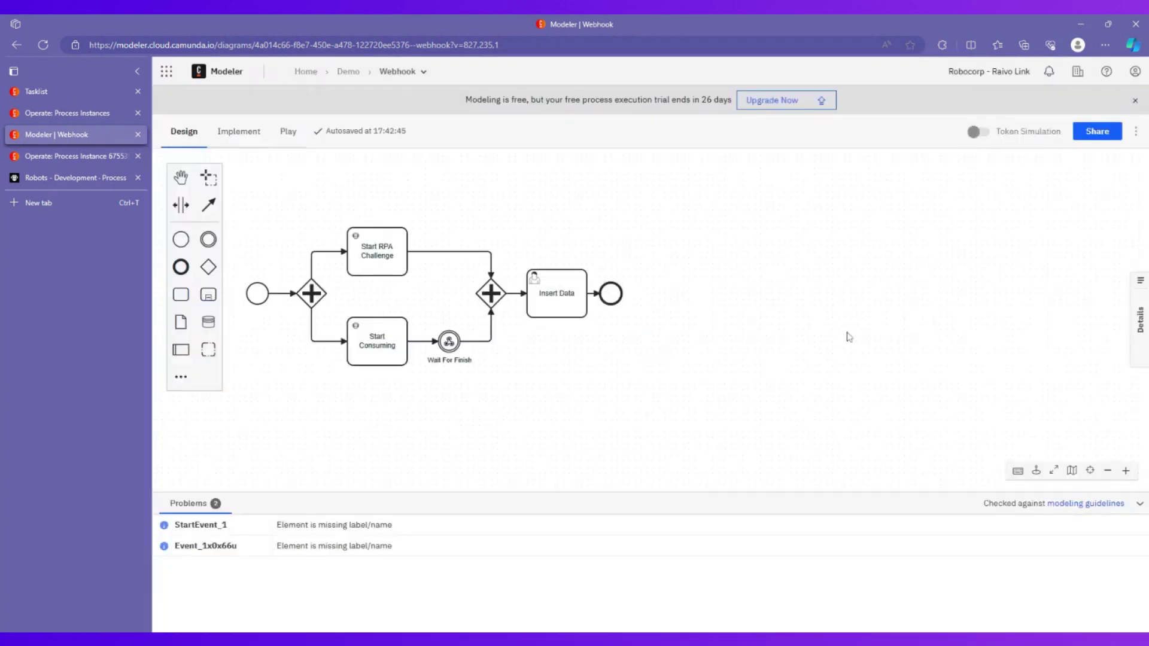
Start an instance of the Webhook process from Implement mode on the Tutorial cluster without adding variables.
left_click(238, 131)
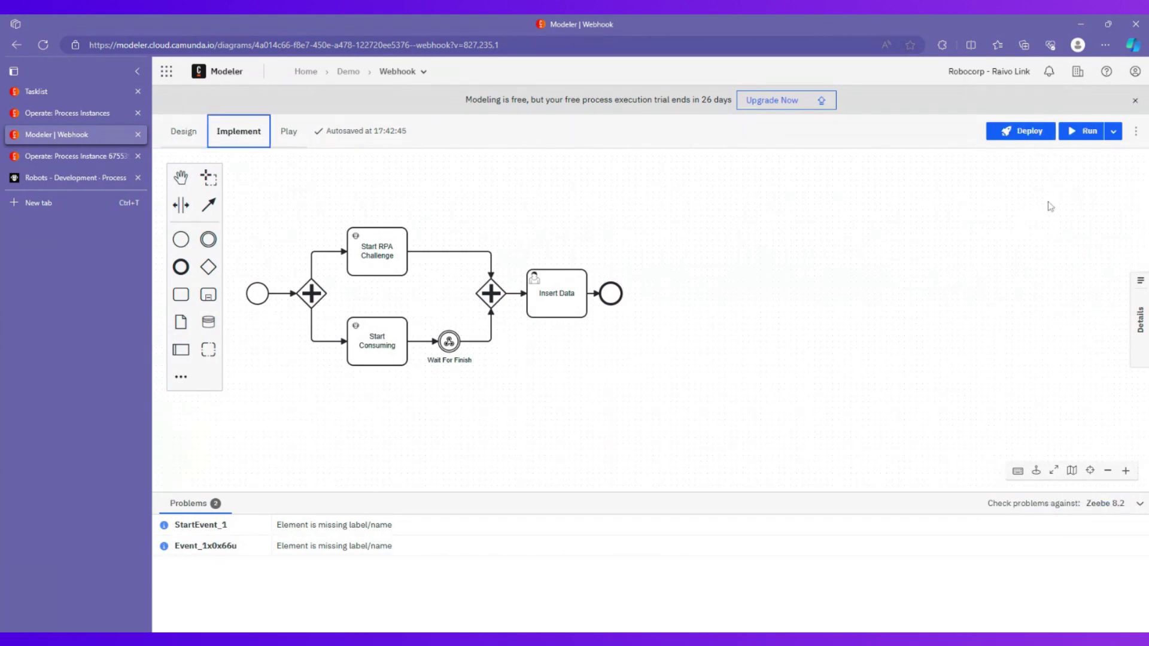
left_click(1085, 133)
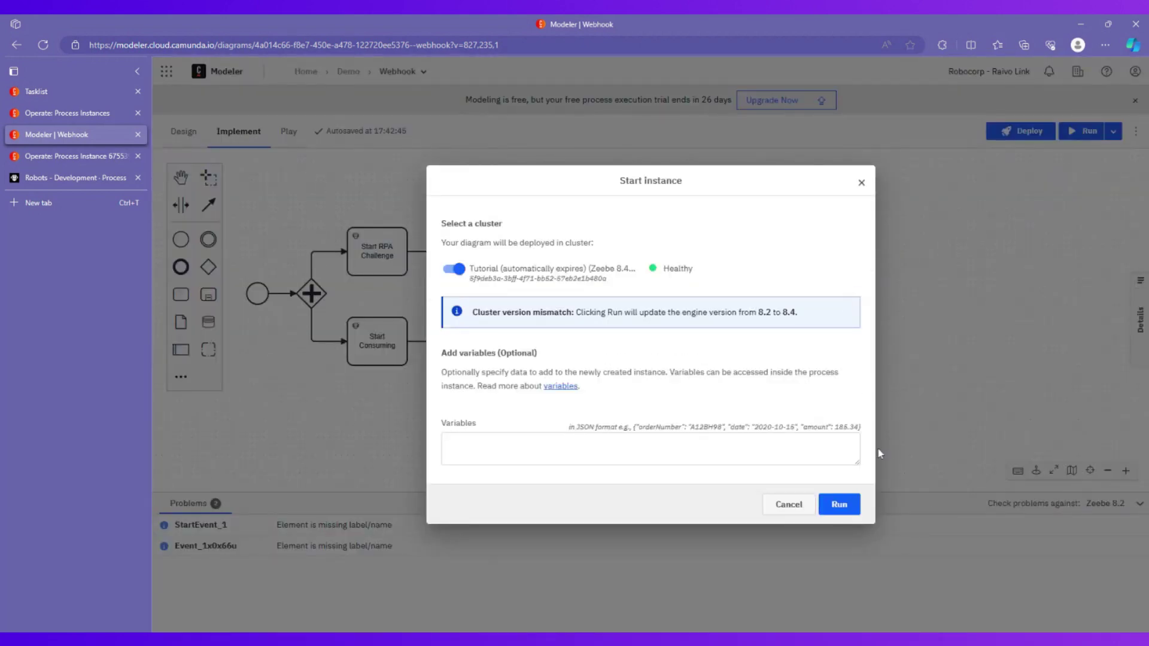
left_click(861, 182)
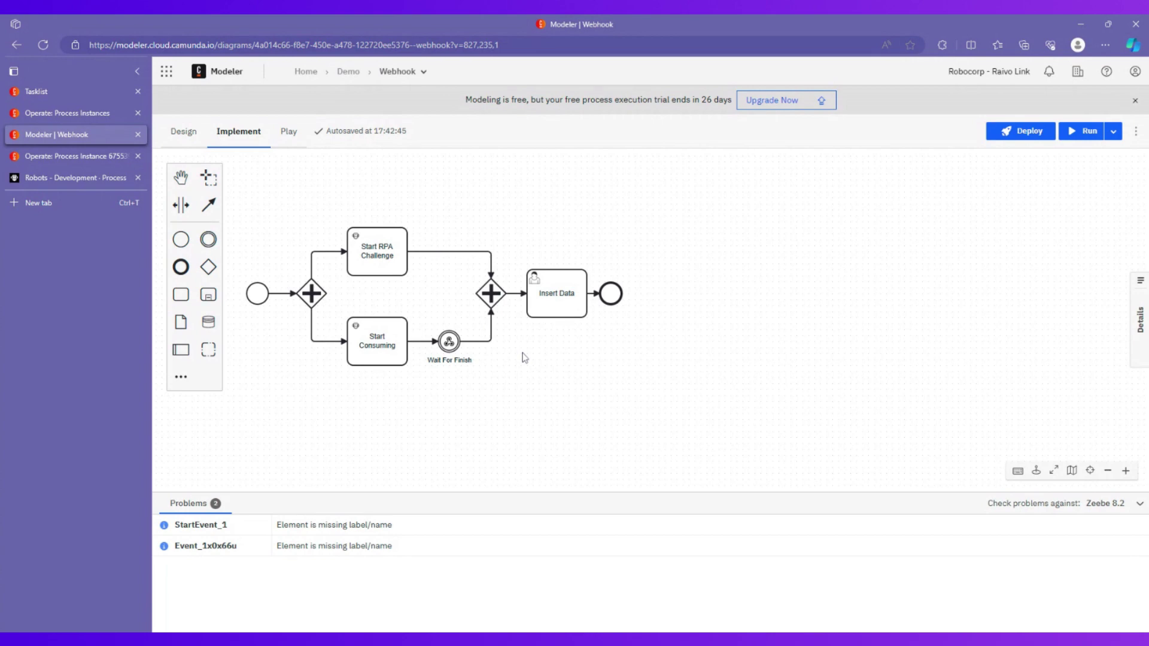
left_click(1089, 132)
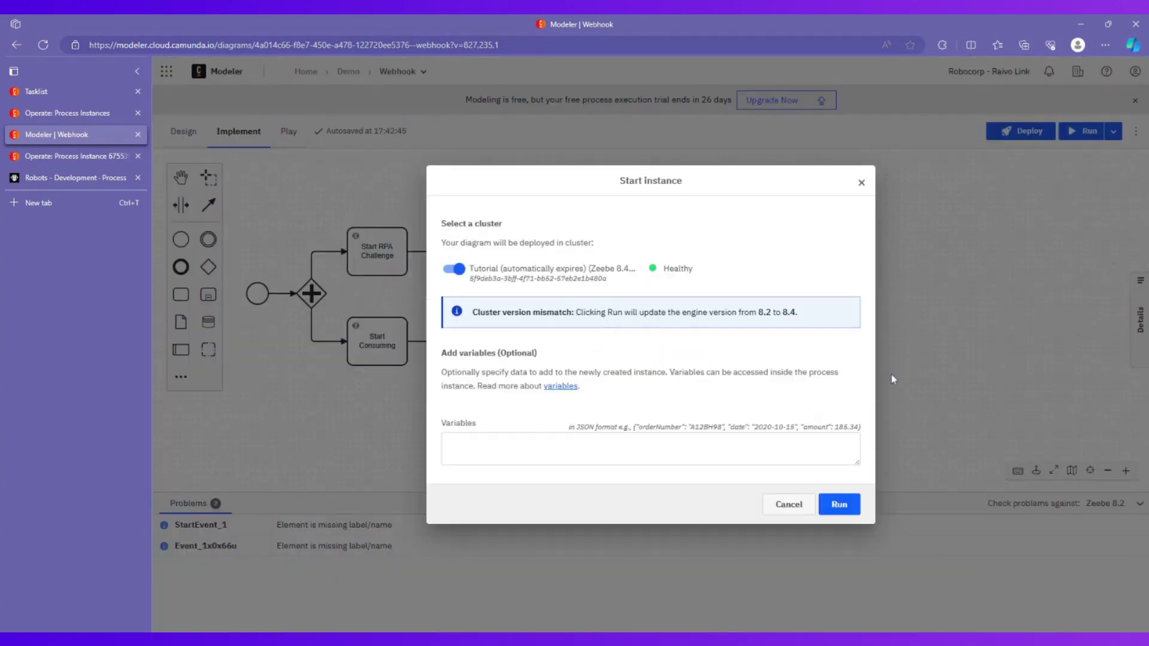
left_click(845, 506)
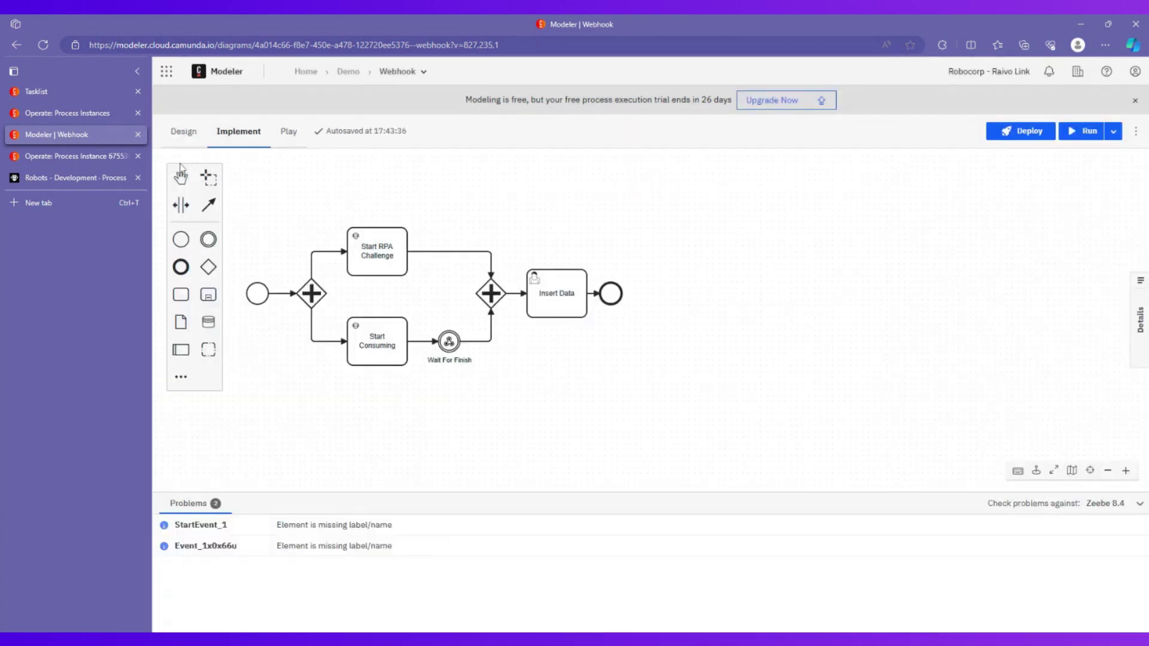
Refresh the Webhook instance view in Operate, and open the Consumer Task process in Robocorp to follow its run.
left_click(90, 114)
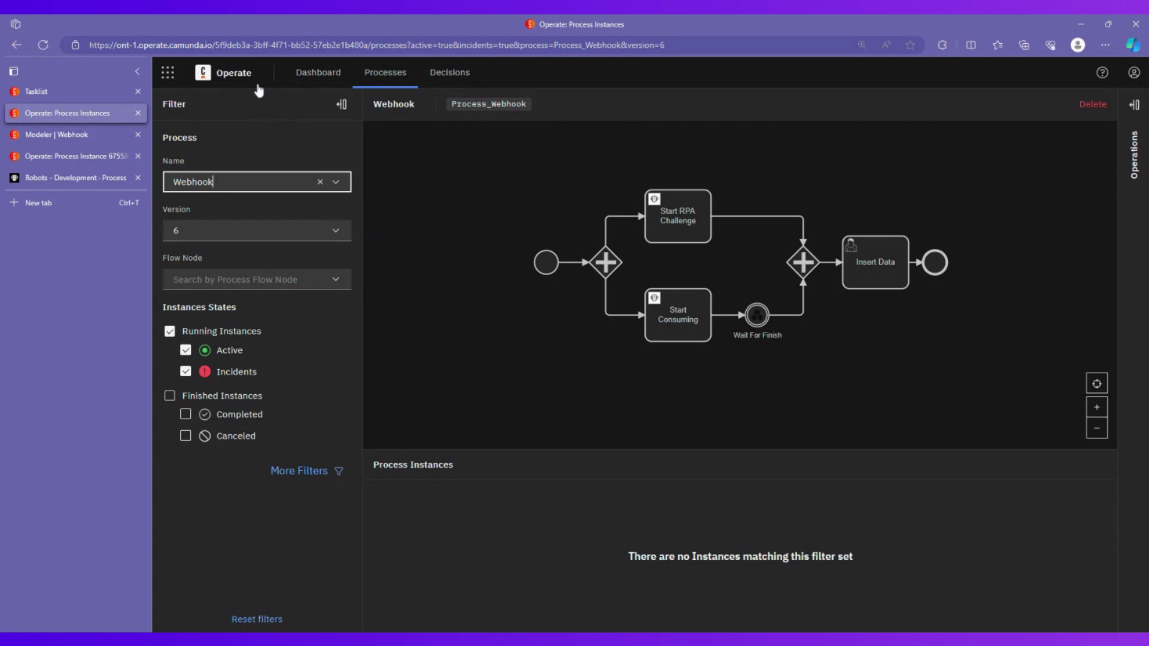
left_click(45, 48)
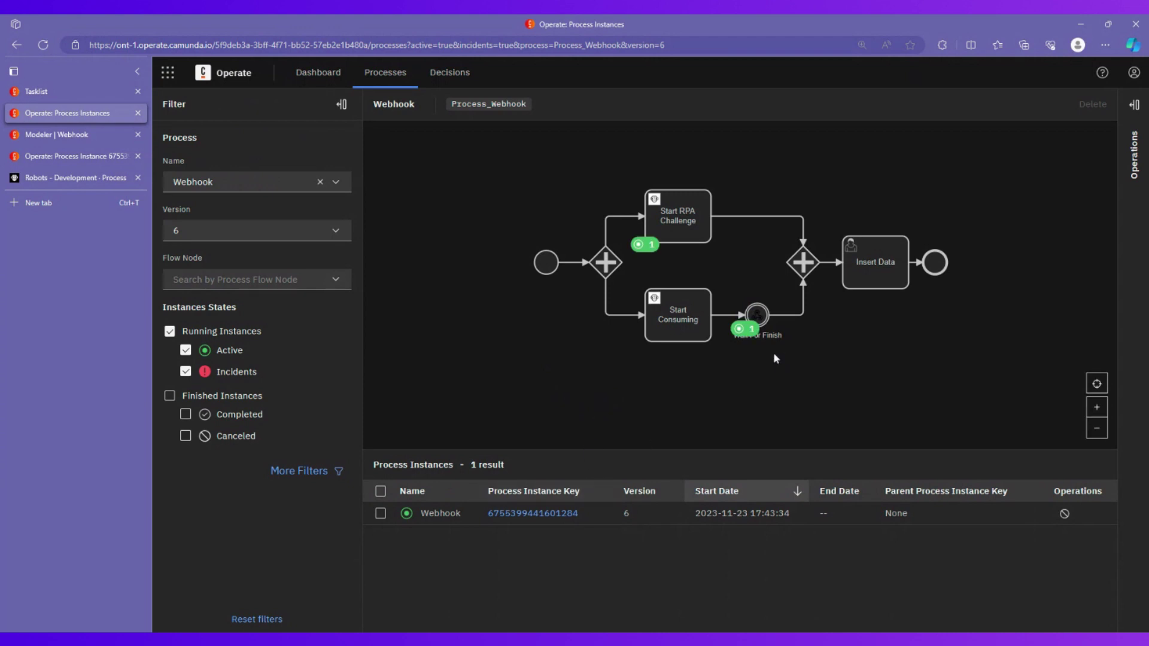
left_click(97, 179)
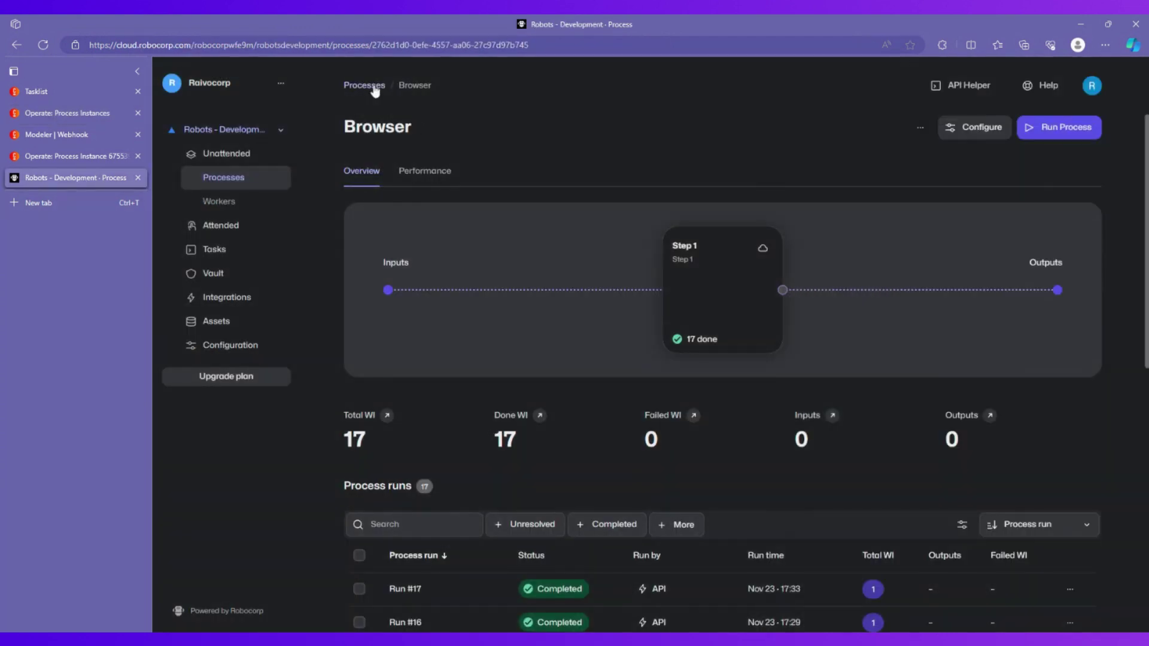
left_click(370, 85)
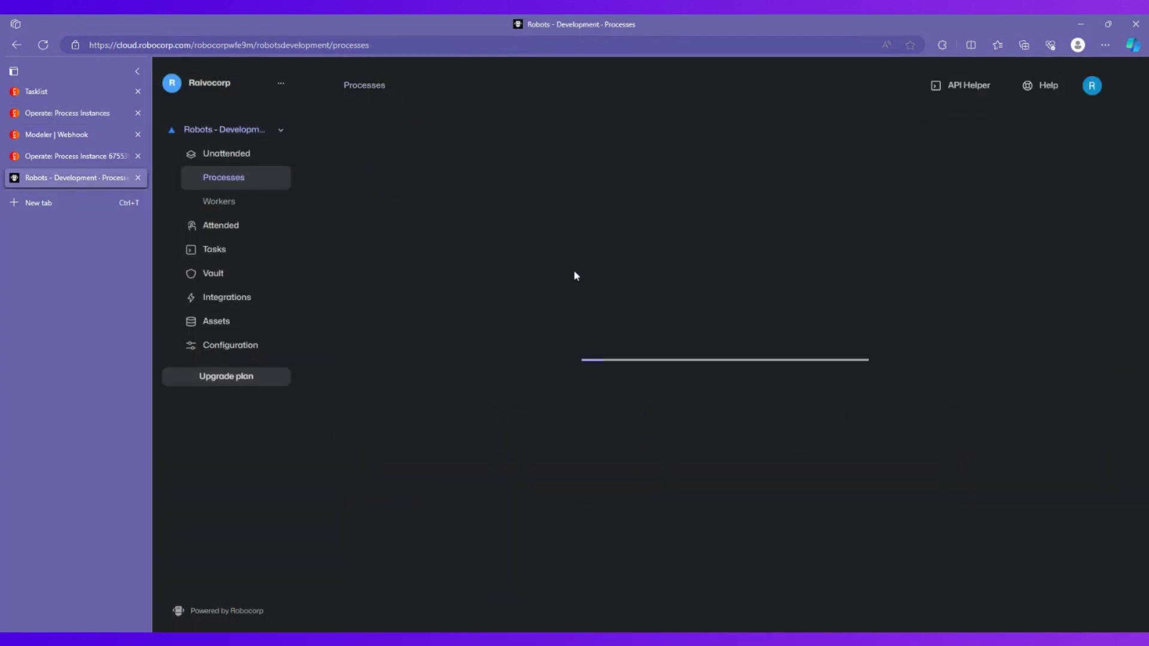
left_click(410, 307)
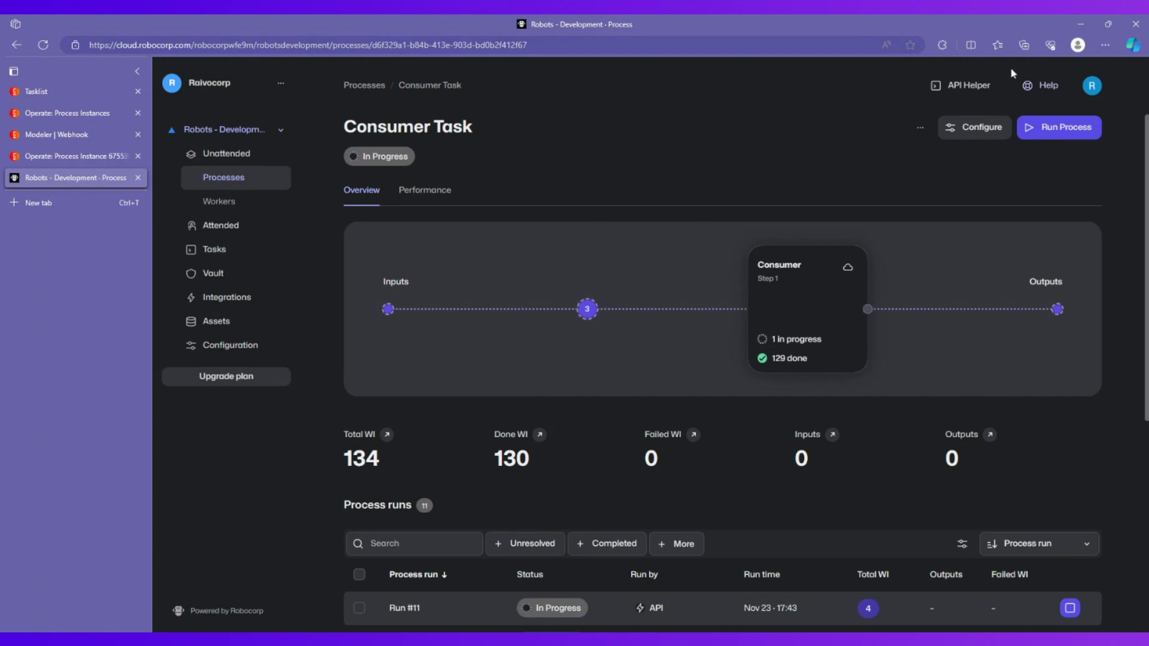
View the Consumer Task process beside the Operate Webhook instances in a split screen, adjust the divider, and end the split view.
left_click(971, 44)
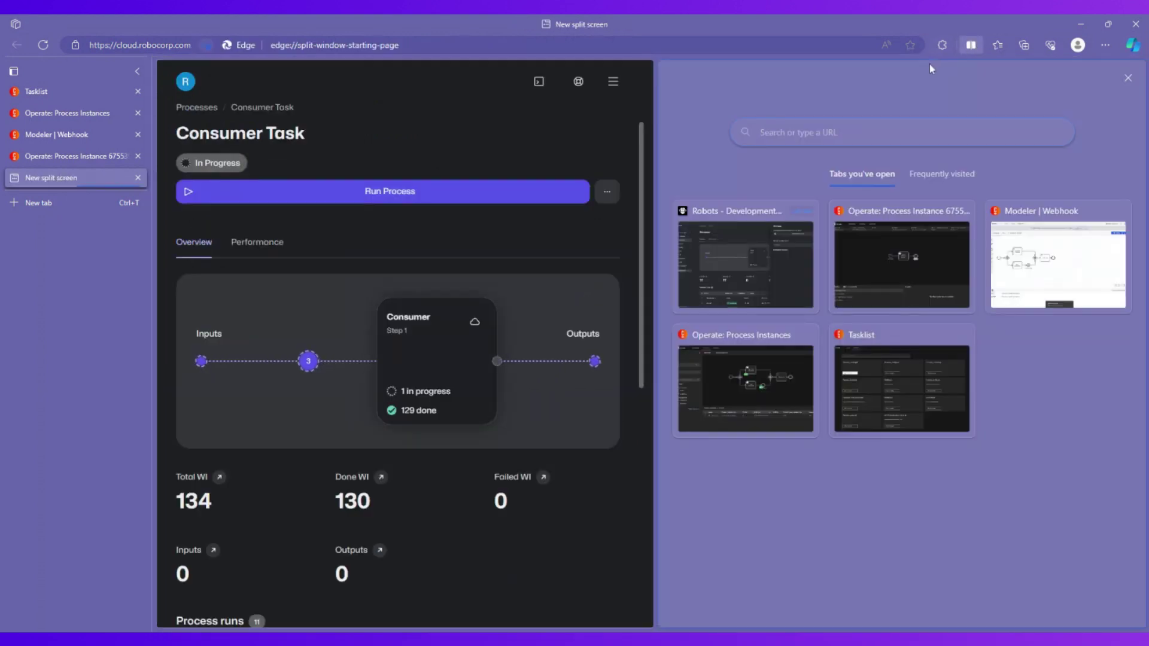
left_click(765, 365)
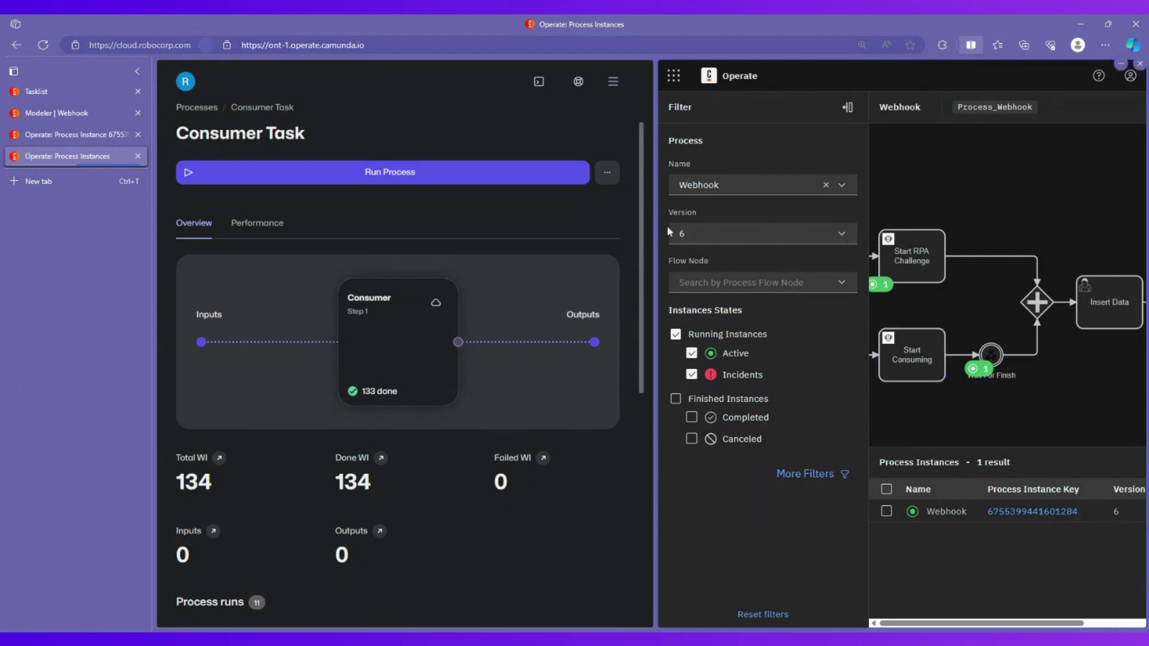
left_click_drag(656, 223, 305, 210)
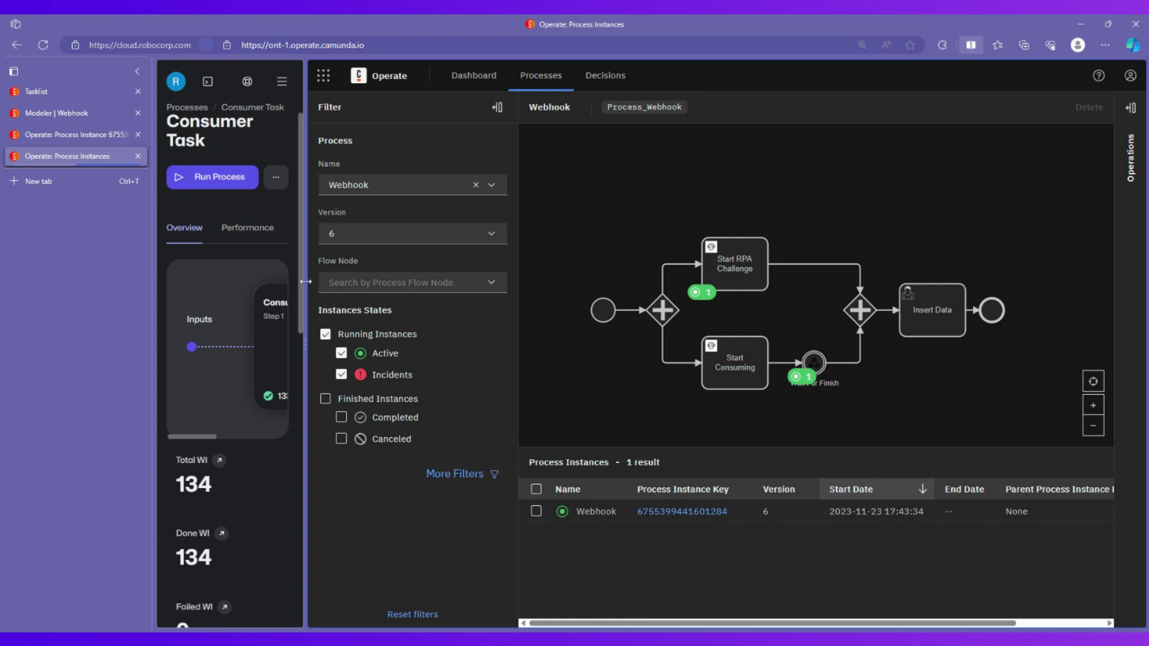
left_click_drag(306, 281, 585, 273)
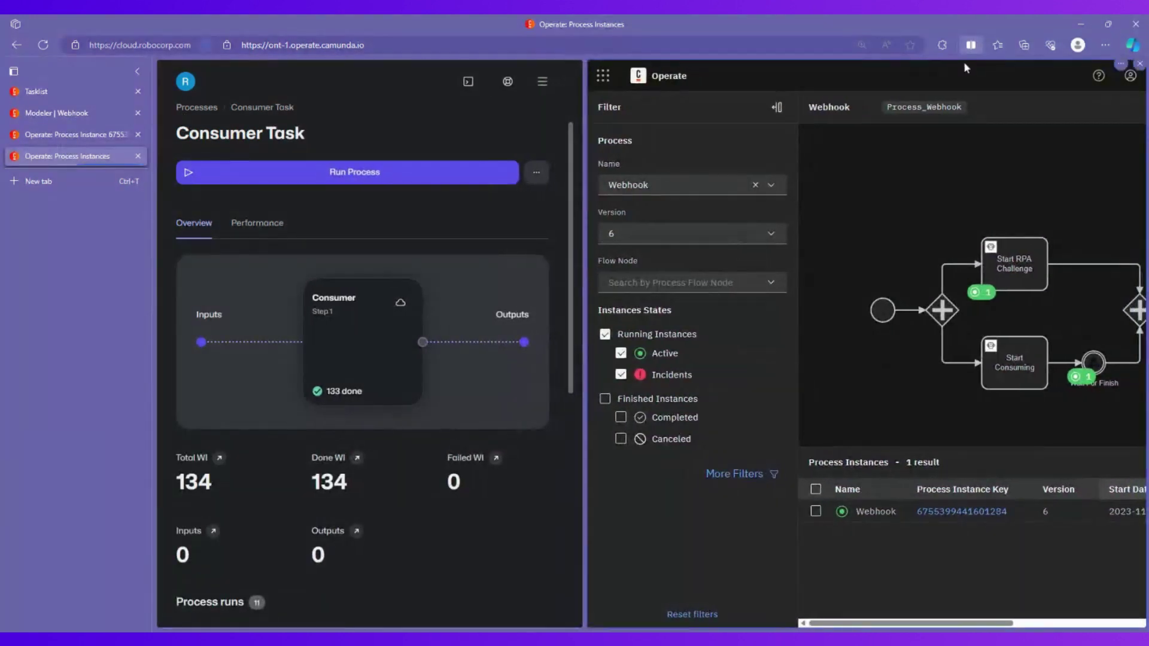
left_click(1121, 65)
Check the RPA challenge process in Robocorp, and open the running Webhook process instance in Operate.
left_click(71, 157)
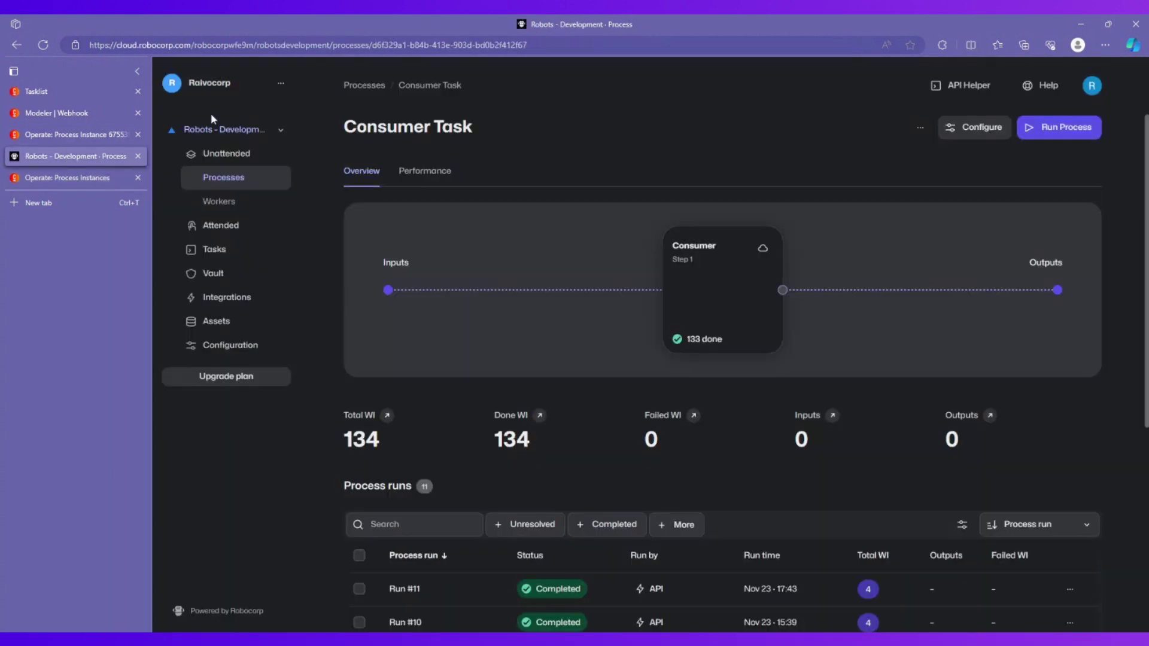
left_click(363, 87)
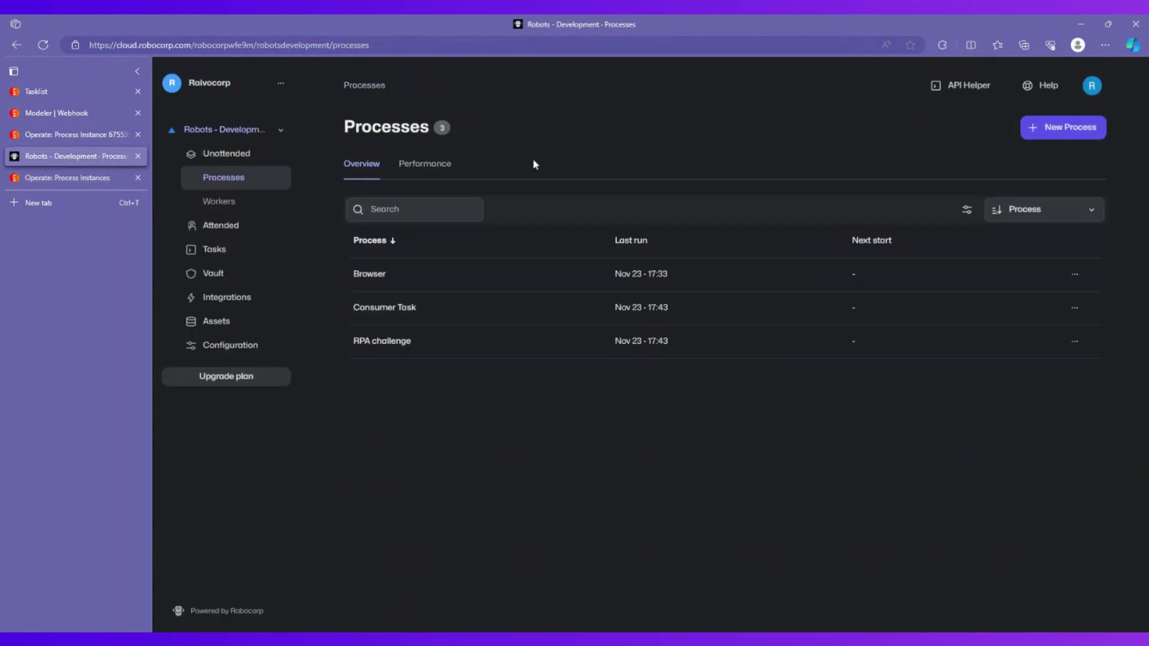
left_click(395, 342)
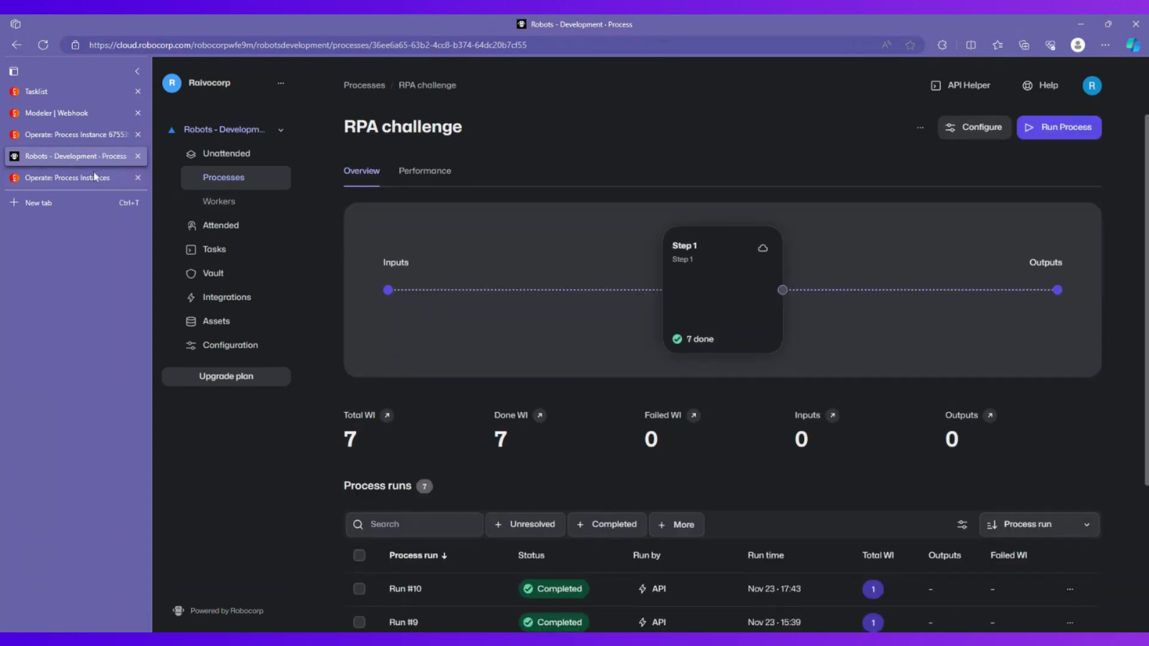
left_click(51, 176)
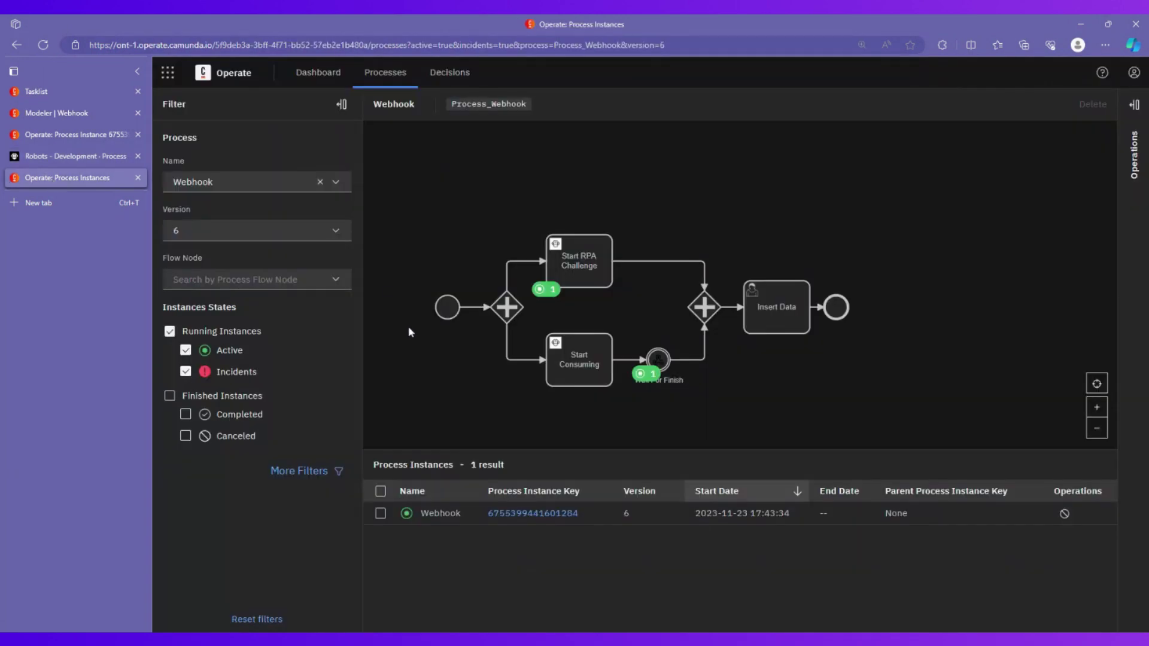
left_click(533, 513)
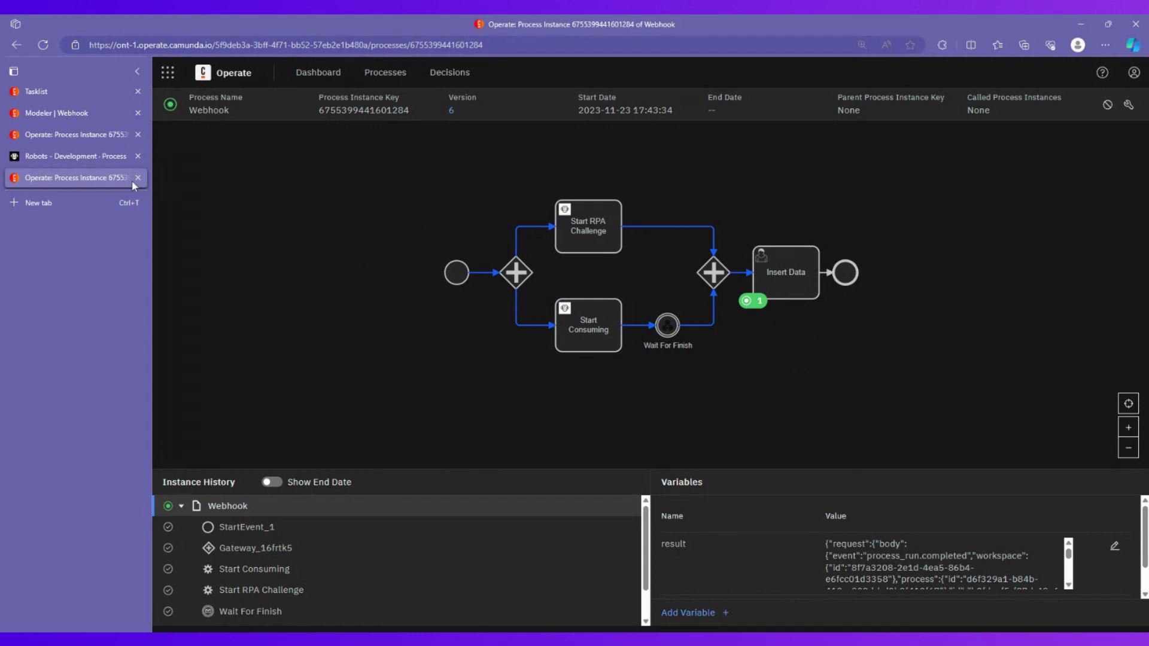
Open the Consumer Task process configuration in Robocorp and review its webhook notification endpoints.
left_click(67, 156)
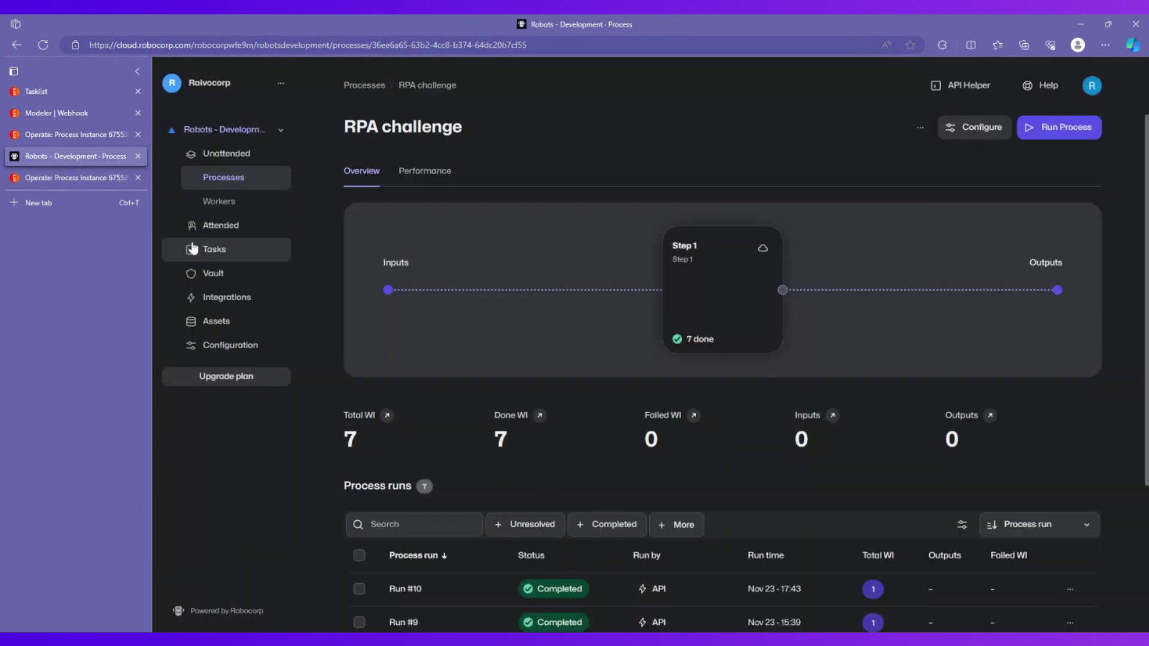
left_click(363, 85)
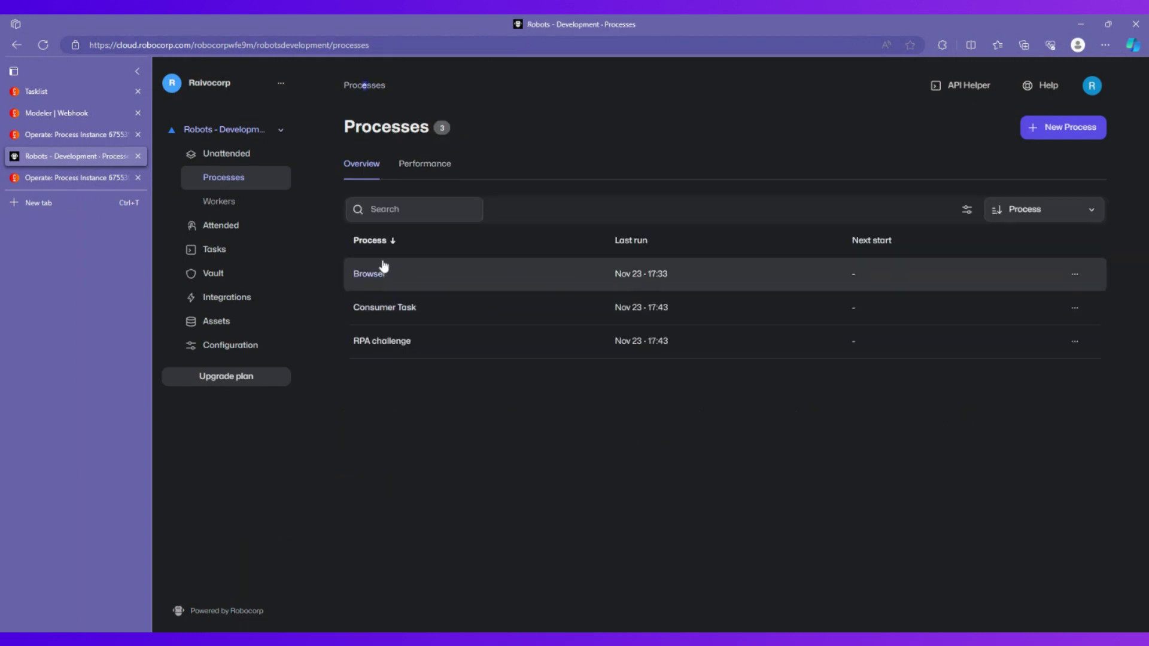
left_click(390, 307)
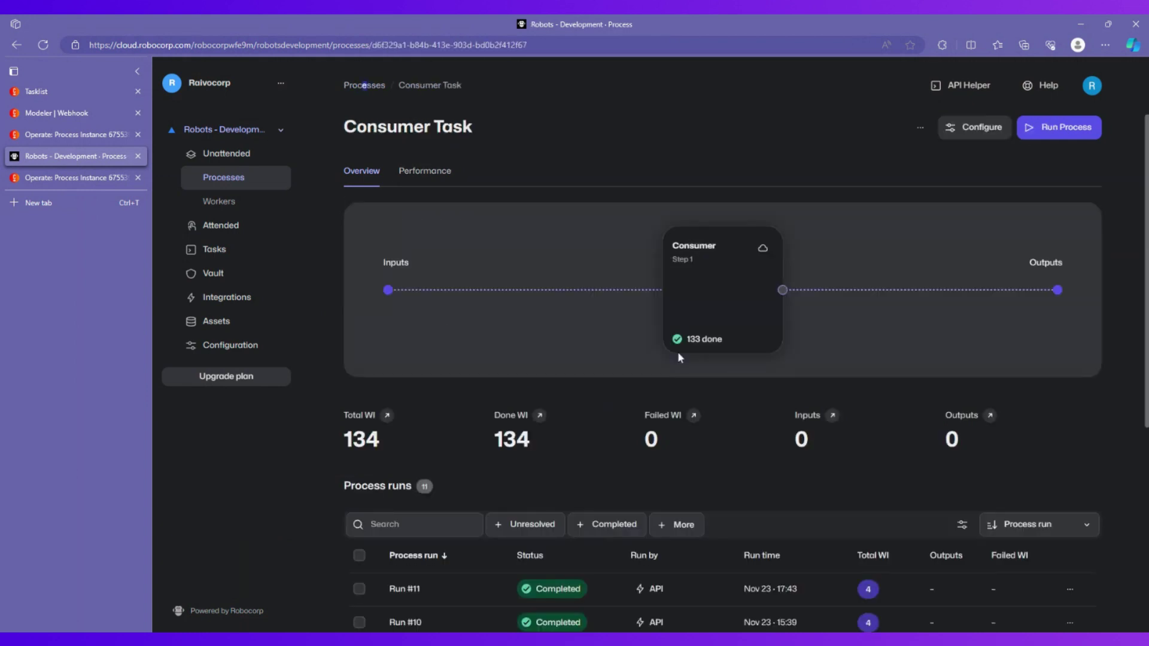
left_click(976, 128)
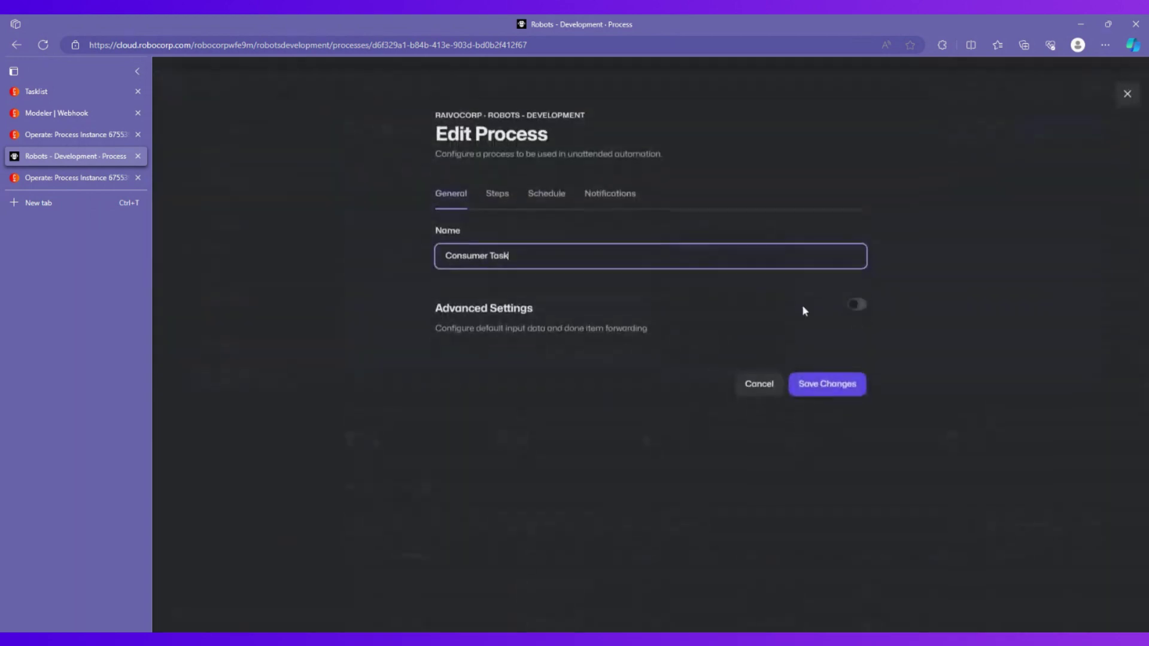
left_click(621, 195)
scroll(385, 392, "down", 3)
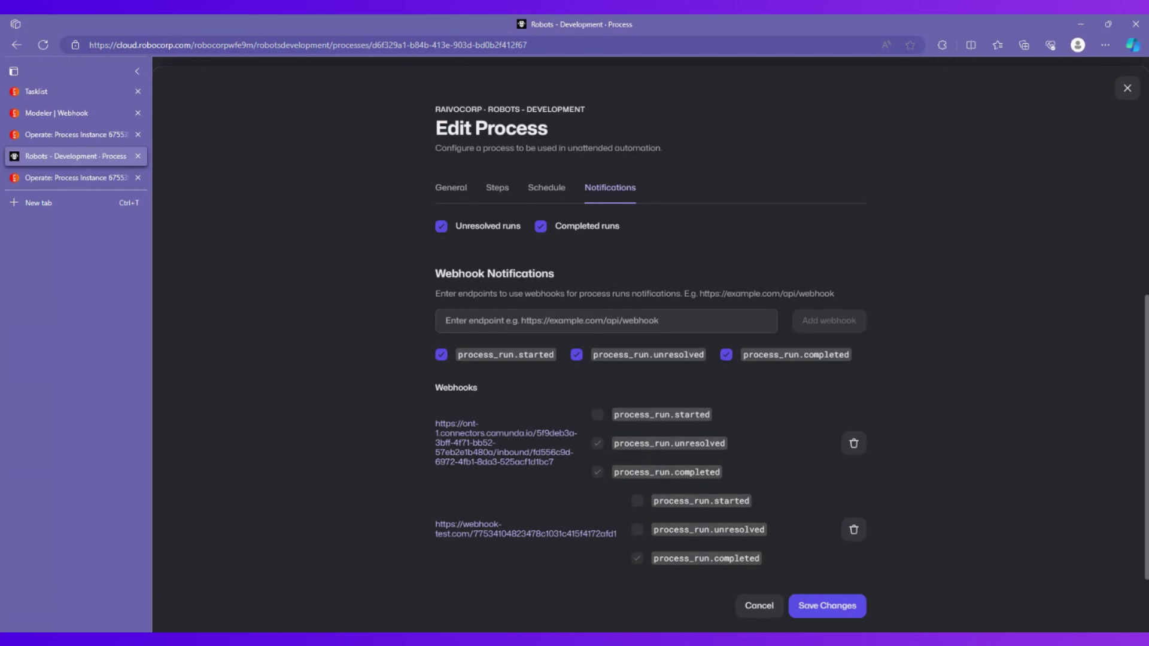
Compare the Webhook instance in Operate and the Webhook diagram in Modeler with the Consumer Task's webhook endpoints in Robocorp.
left_click(60, 179)
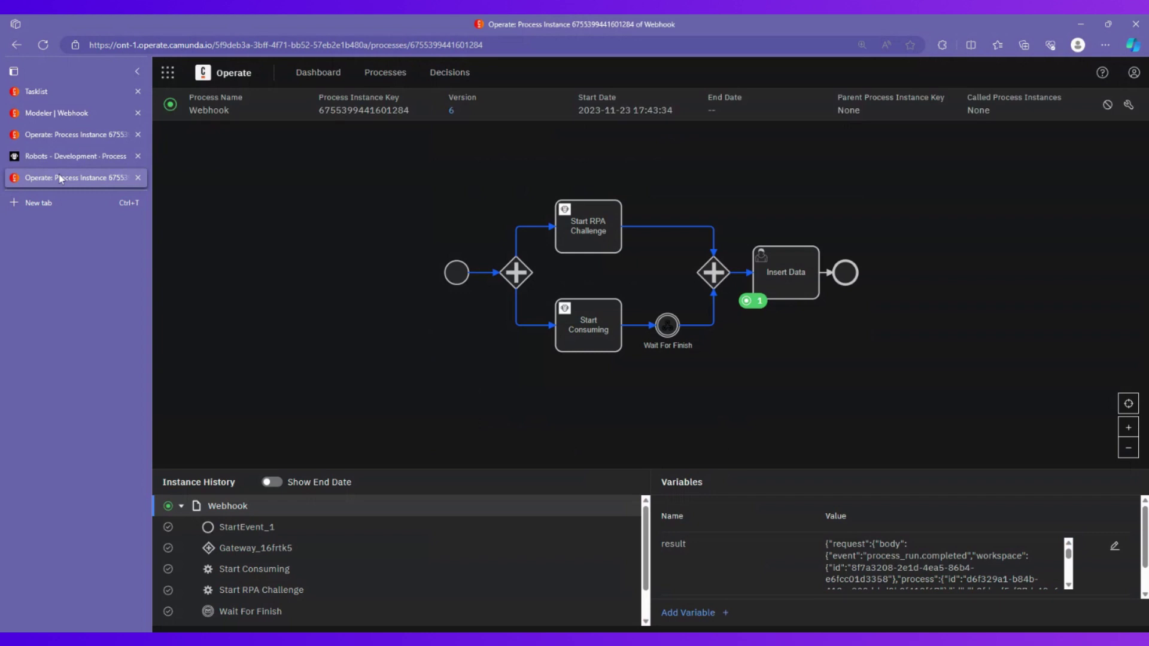
left_click(60, 115)
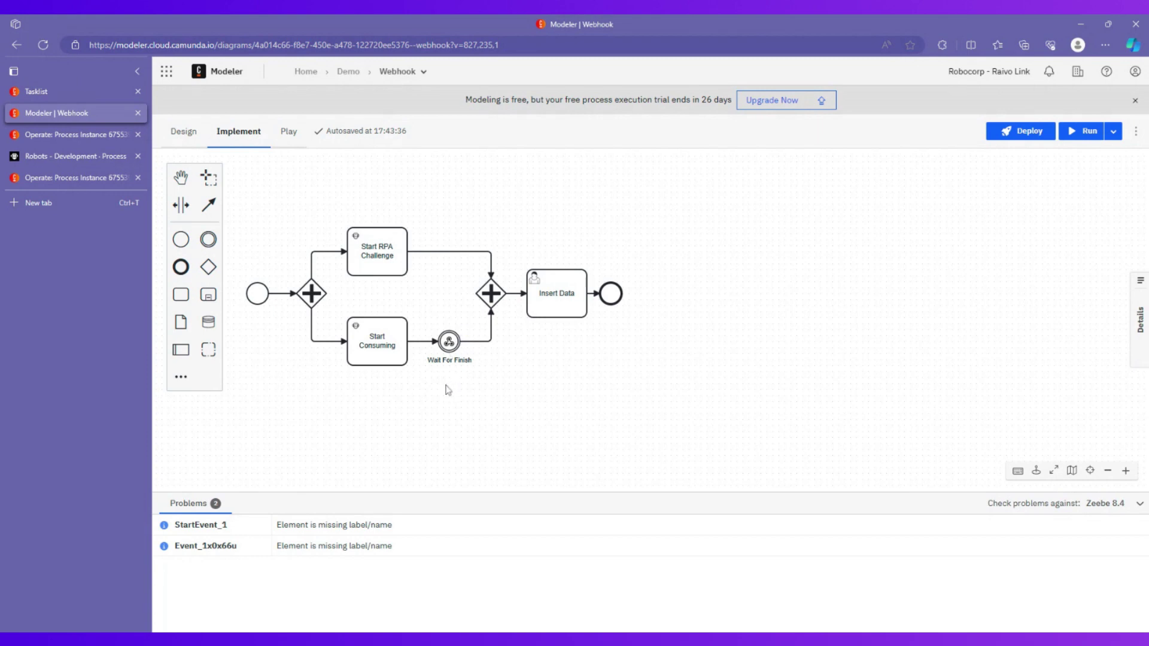
left_click(75, 154)
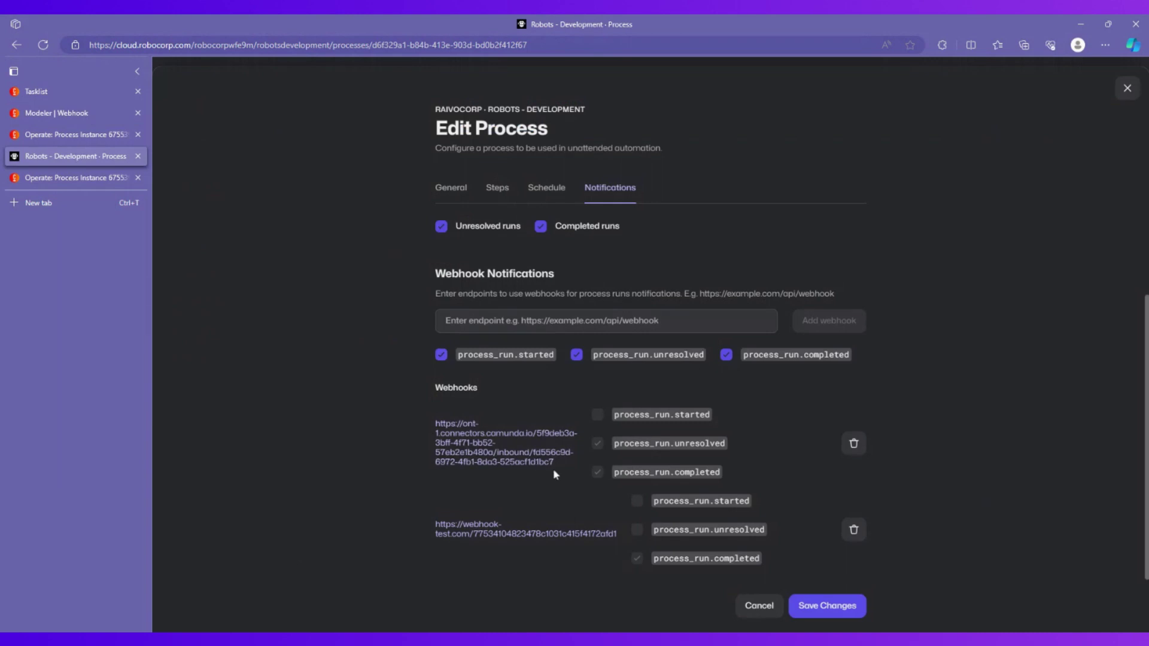
left_click(69, 135)
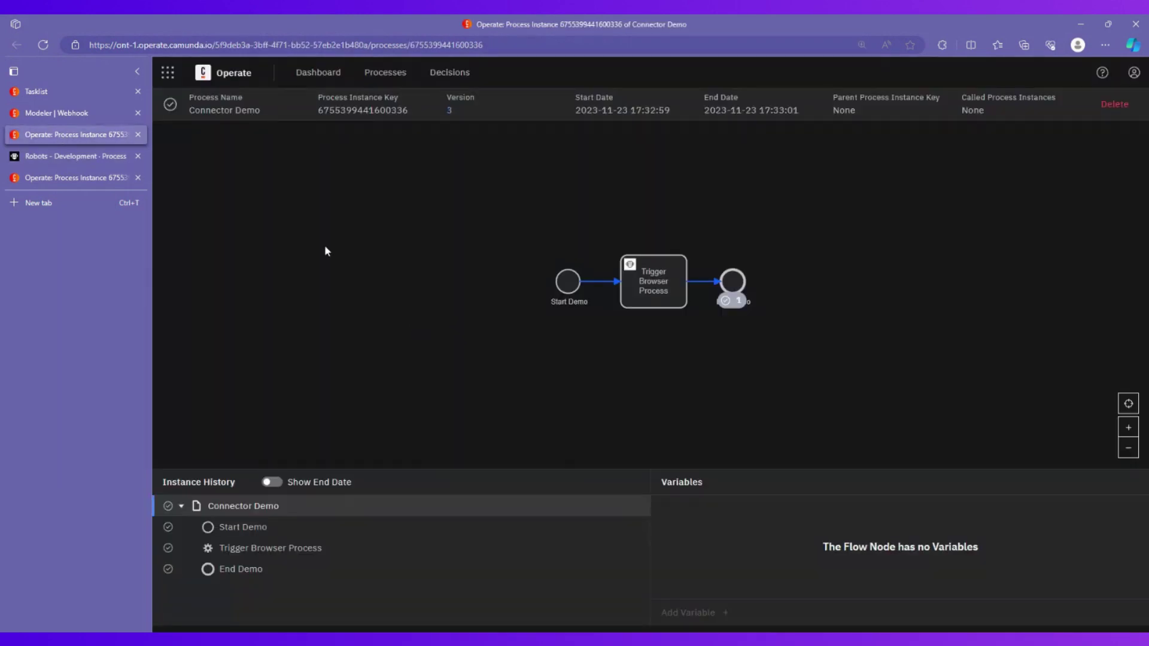
left_click(39, 112)
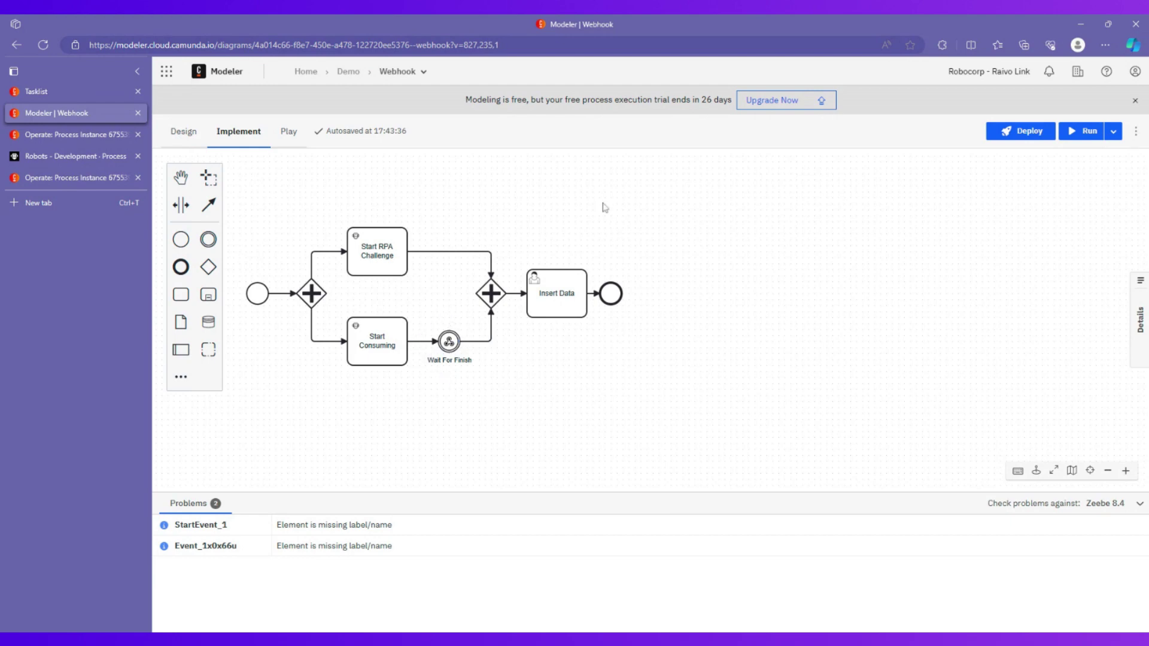
left_click_drag(481, 193, 542, 209)
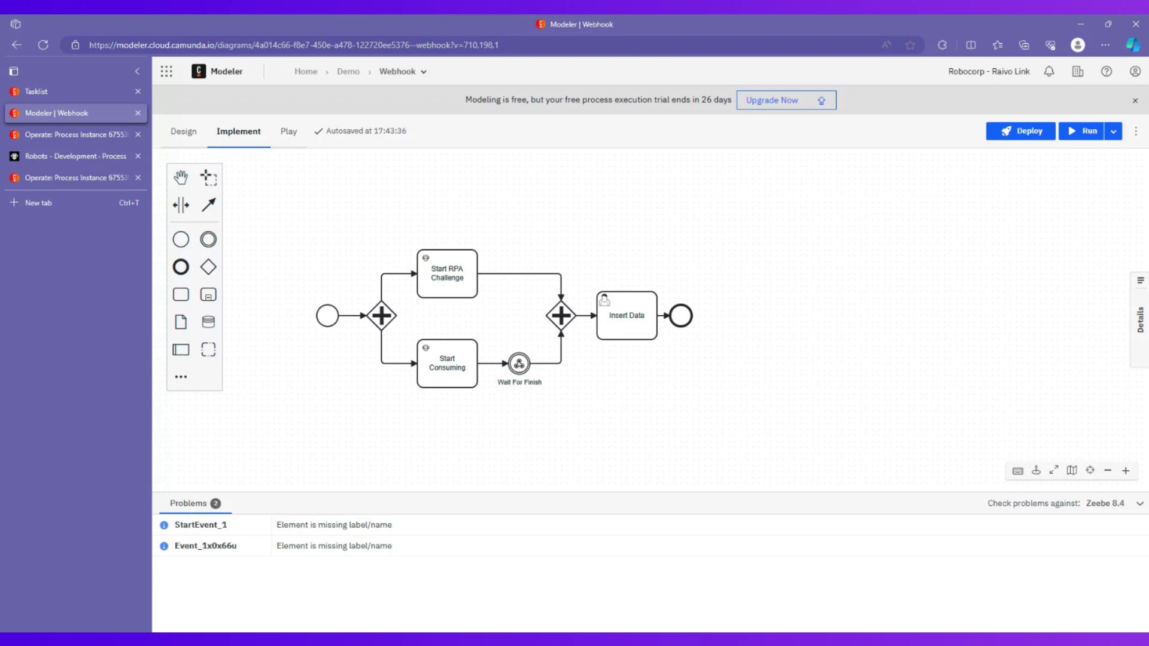
Open the Absence Request diagram from the Demo project and move the rejected flow's horizontal segment up, closer to the Approval Result gateway.
left_click(347, 71)
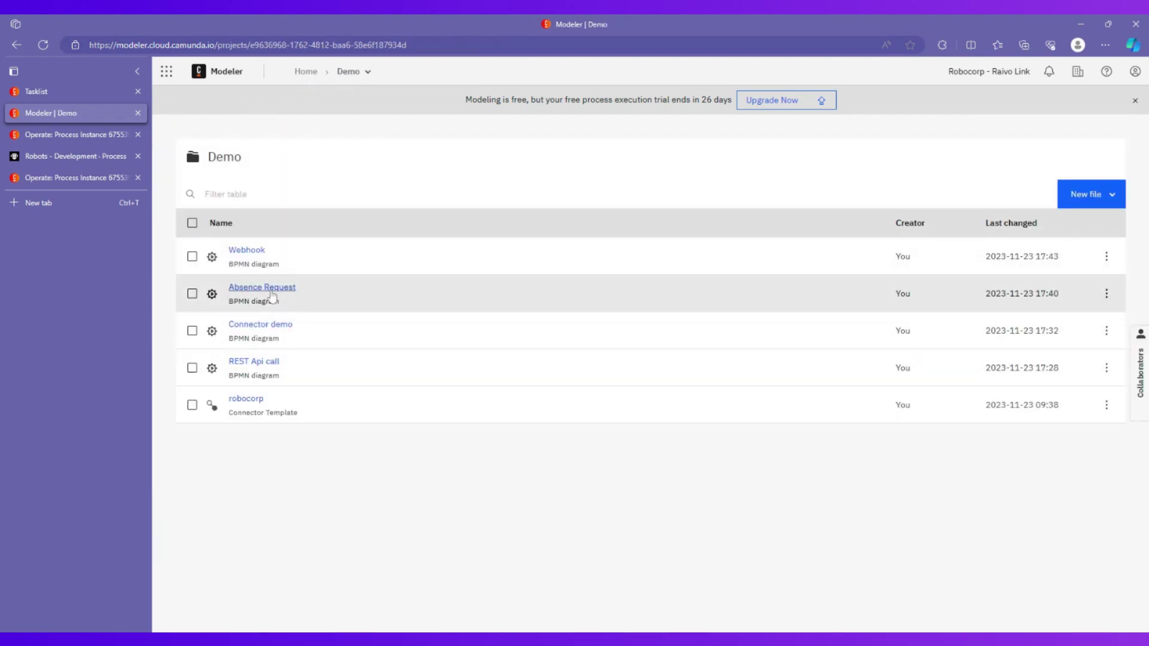
left_click(262, 288)
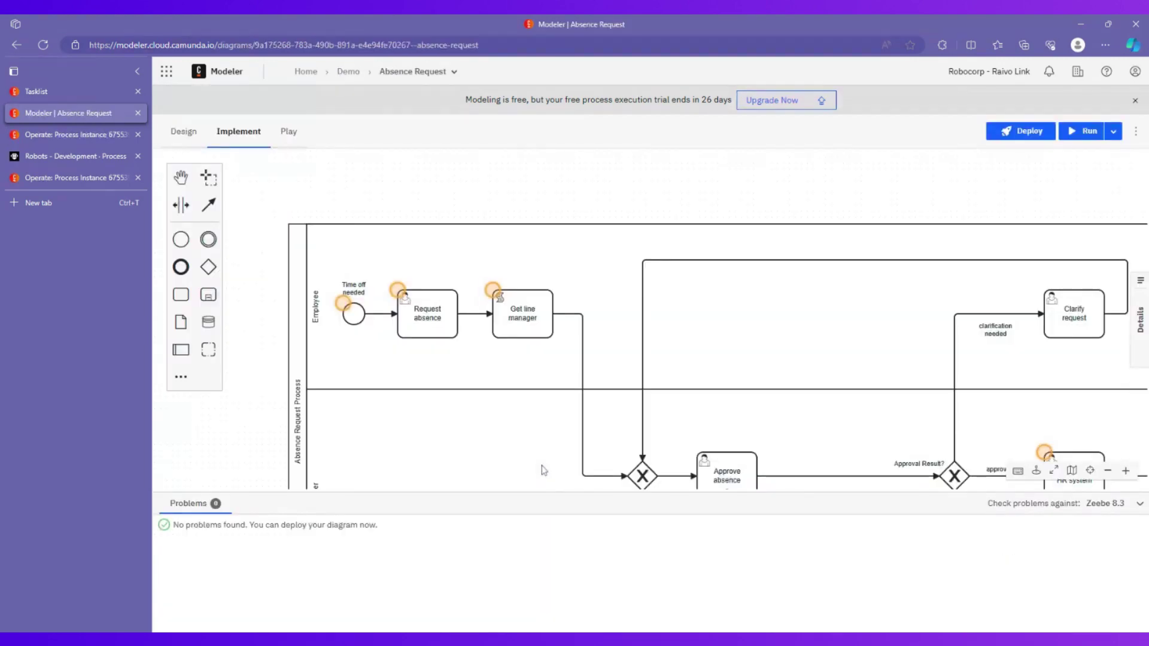
scroll(829, 437, "down", 5)
scroll(830, 437, "right", 10)
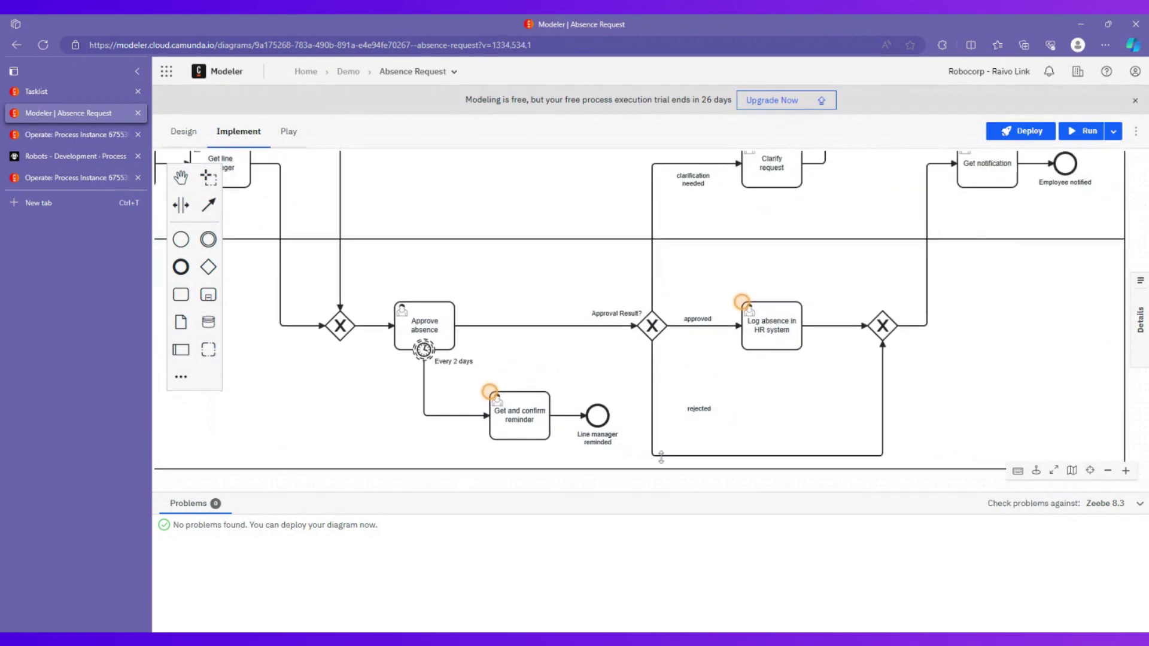
left_click_drag(660, 458, 661, 396)
Examine the approved, rejected and clarification needed branches of the Absence Request diagram, and return to the Demo project.
left_click_drag(1011, 384, 904, 432)
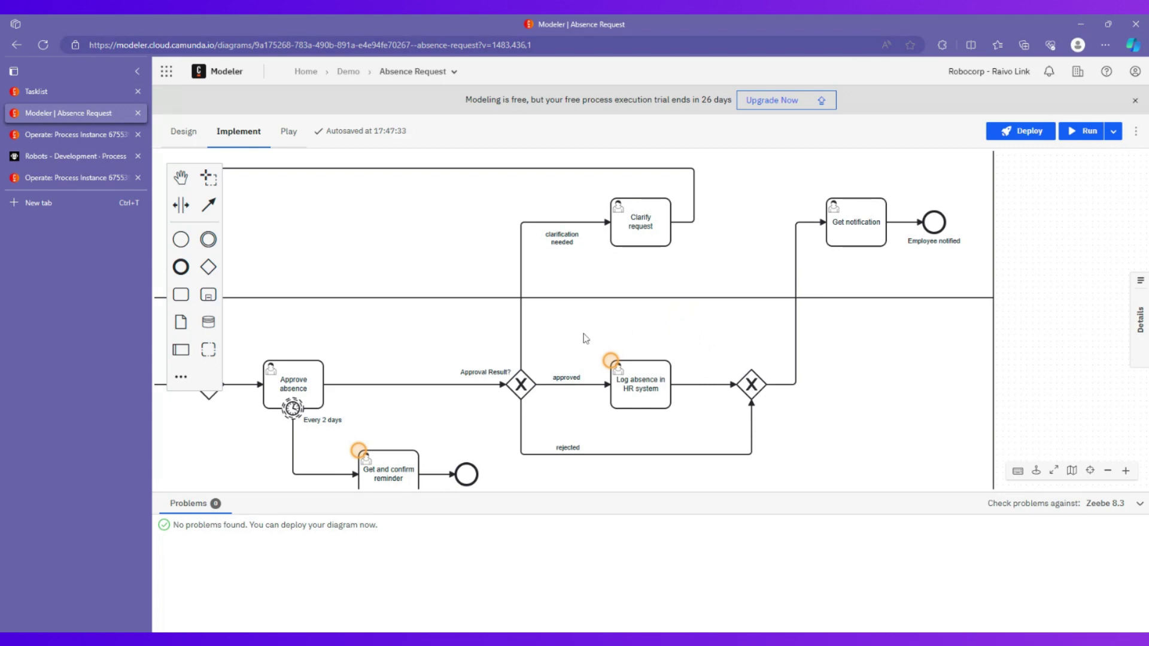
left_click_drag(585, 333, 515, 296)
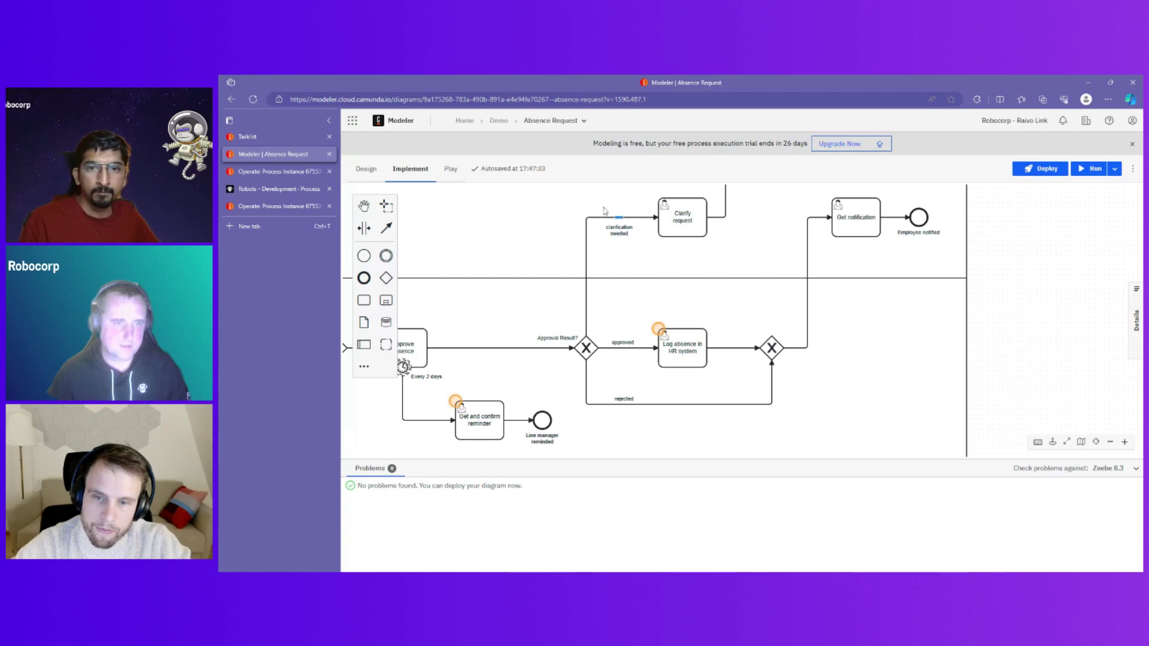
scroll(518, 306, "up", 1)
scroll(518, 305, "left", 1)
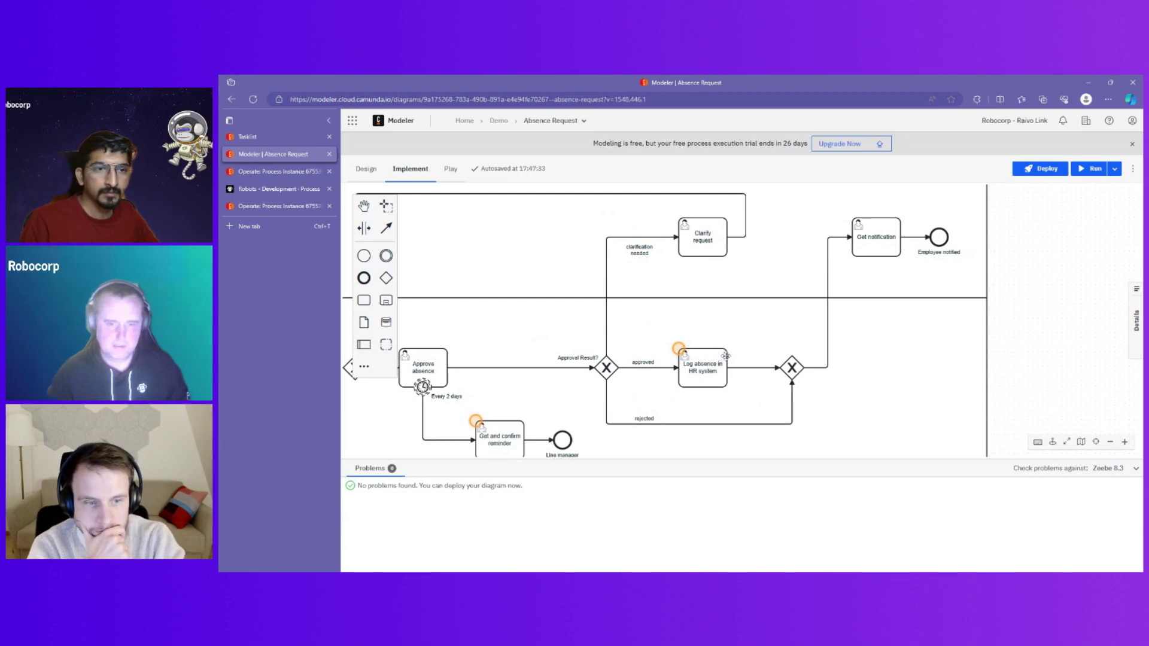
mouse_move(689, 361)
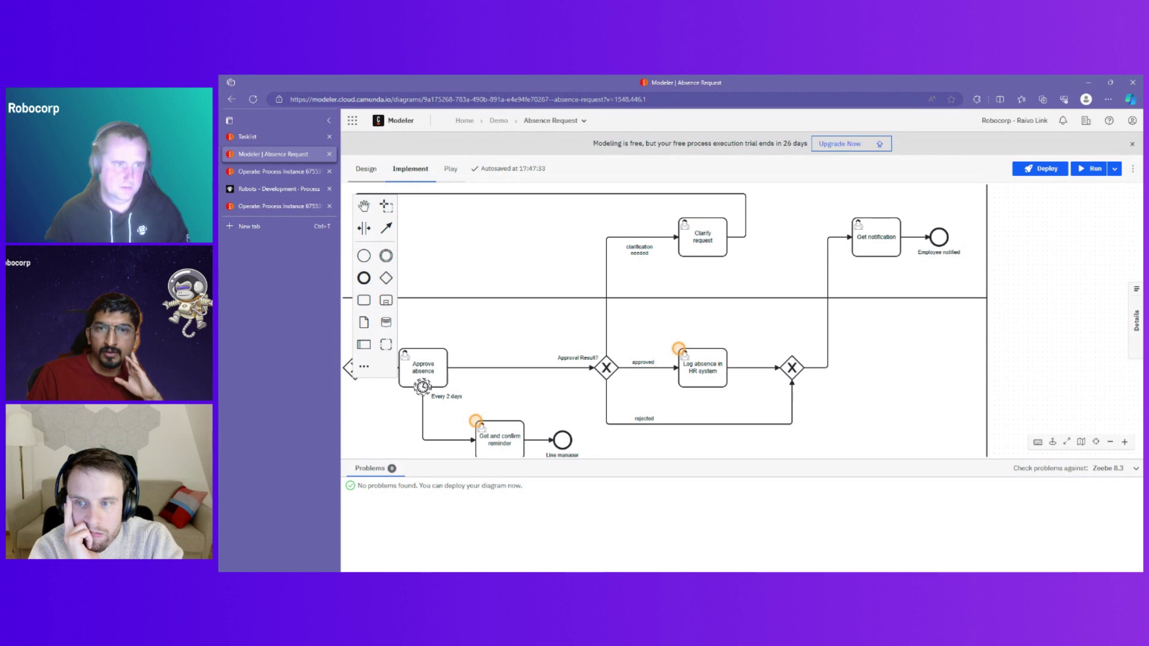
left_click(499, 121)
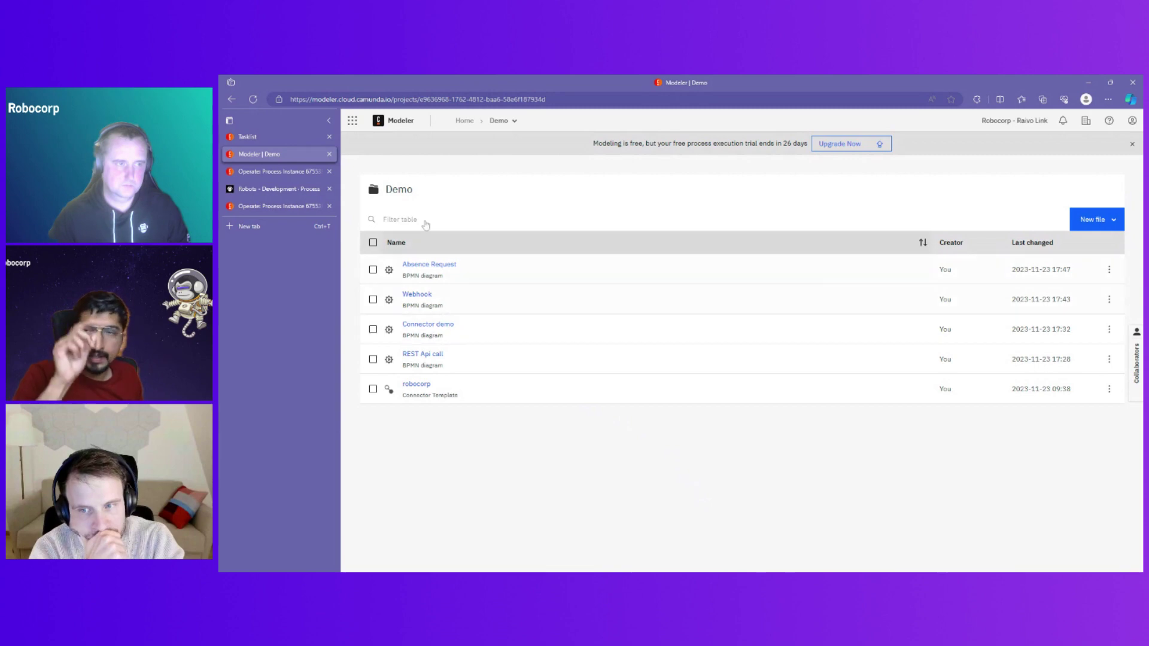
left_click(296, 189)
scroll(473, 293, "up", 3)
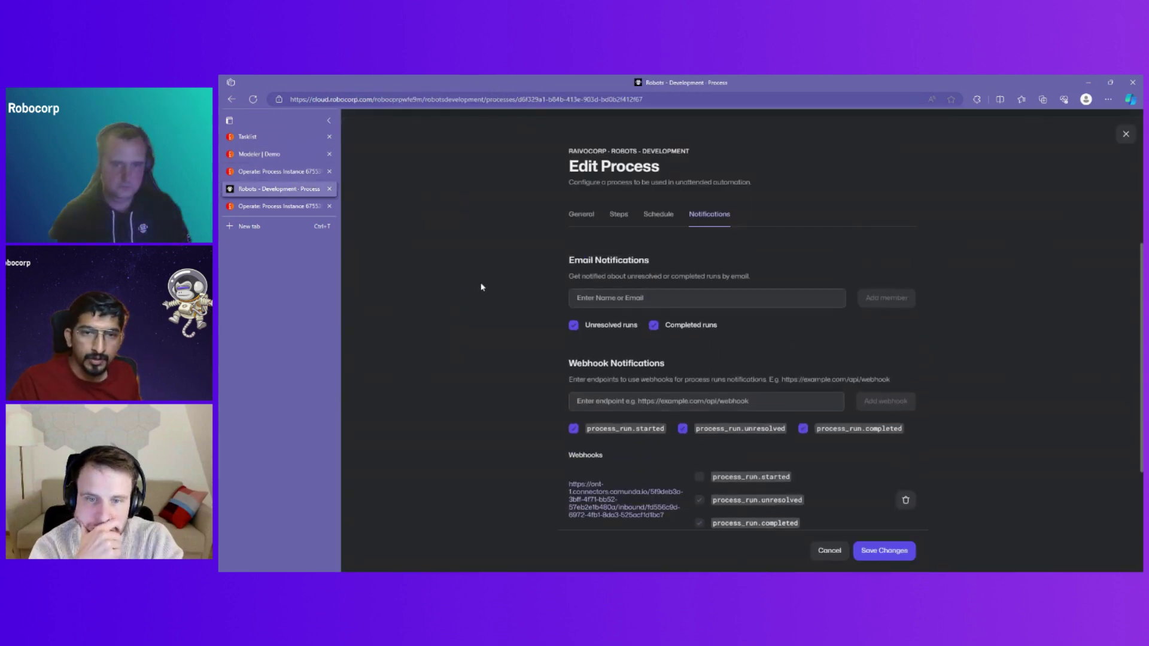
scroll(487, 290, "down", 3)
scroll(488, 292, "up", 1)
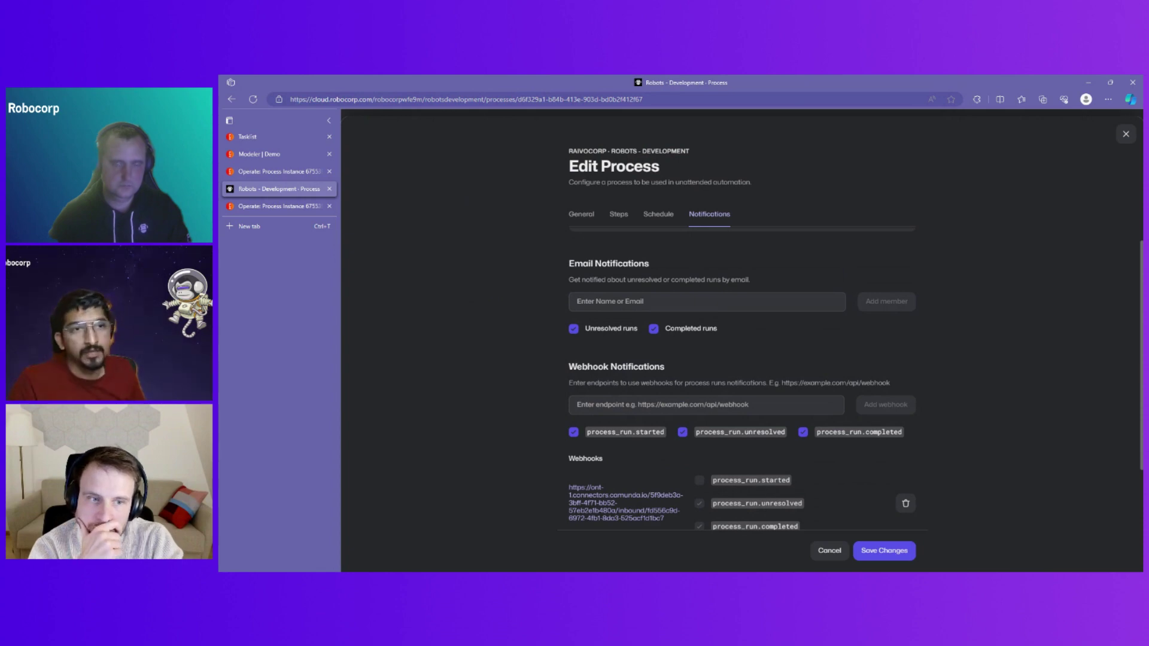
left_click(1126, 135)
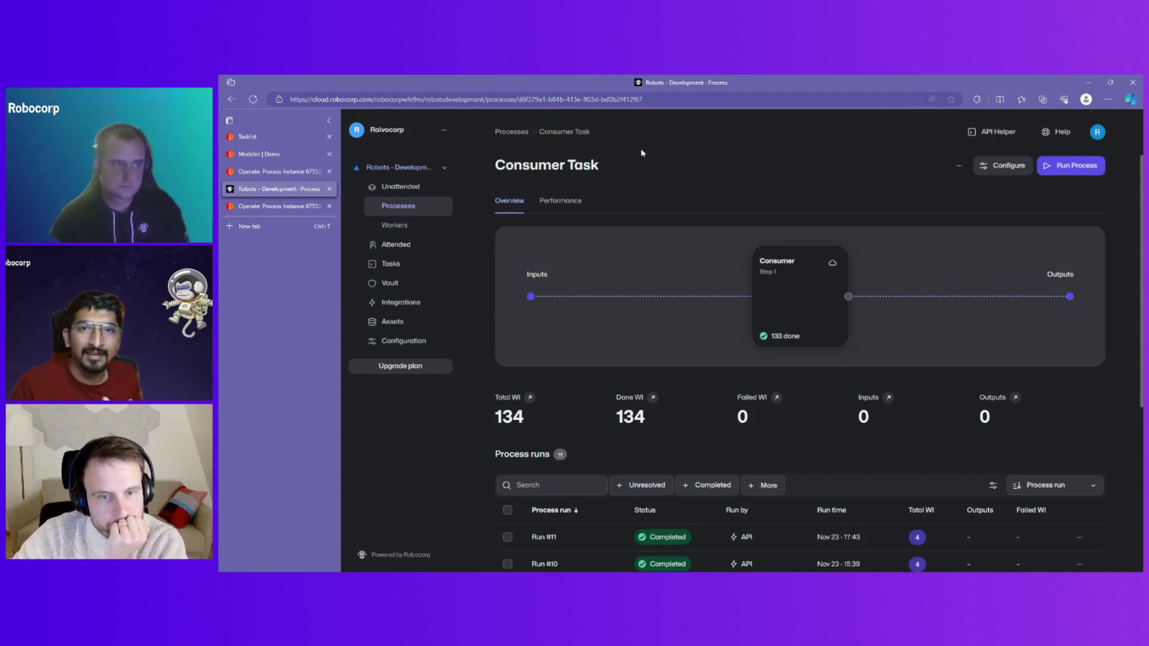
Switch back to Modeler and open the Webhook BPMN diagram from the Demo project.
left_click(259, 156)
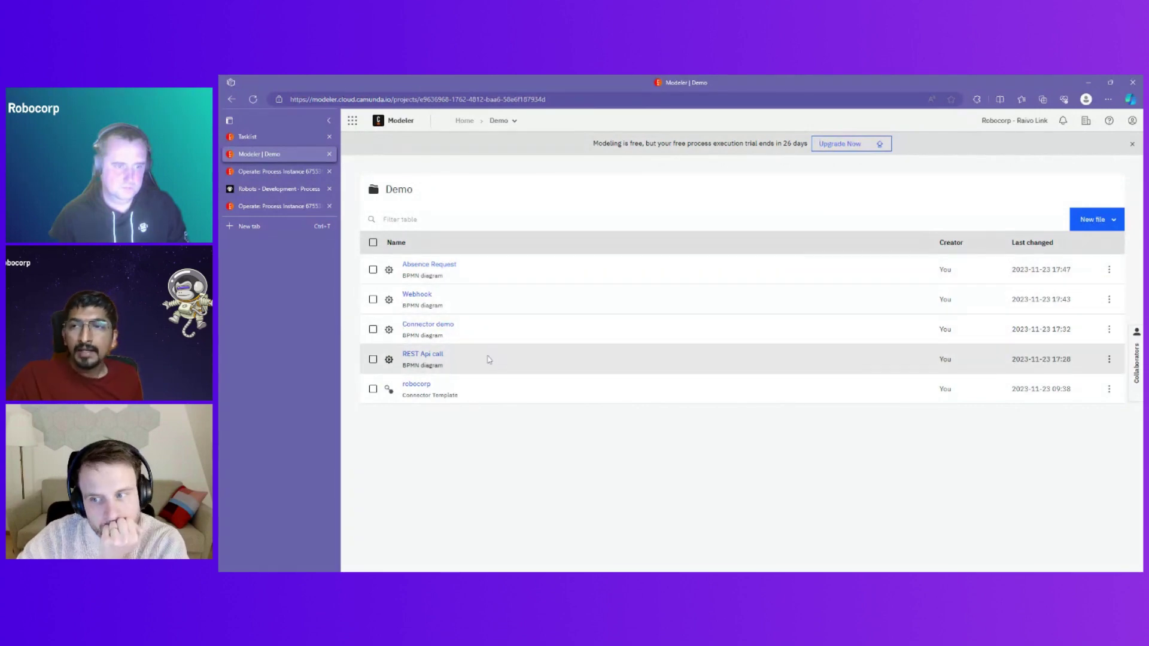
left_click(417, 299)
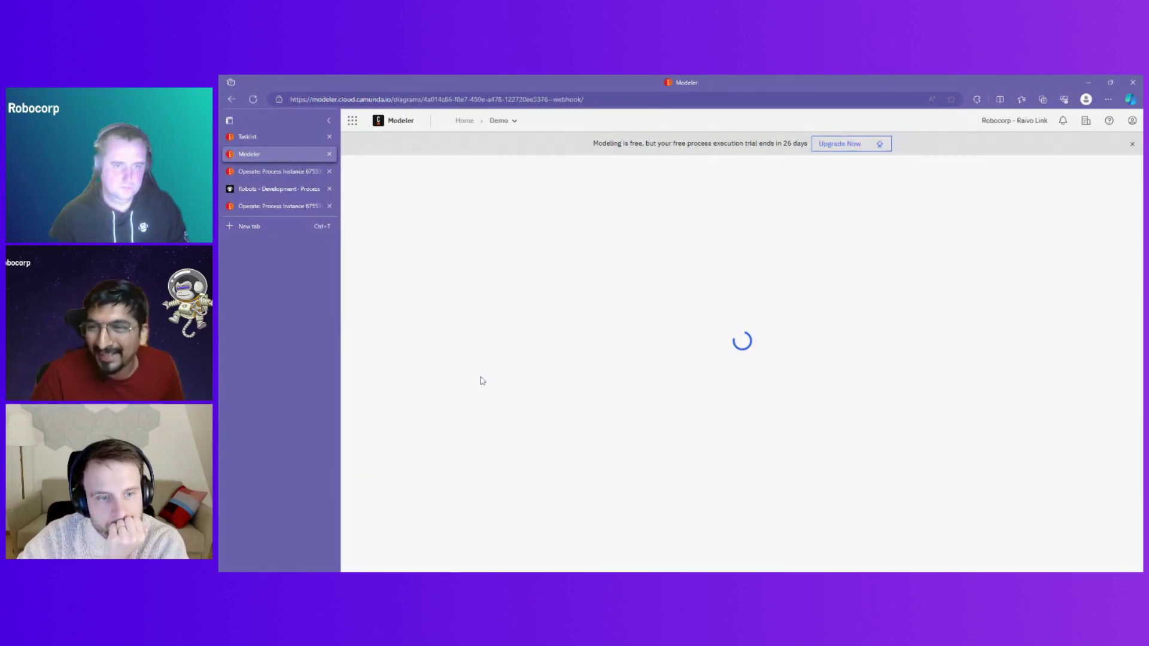